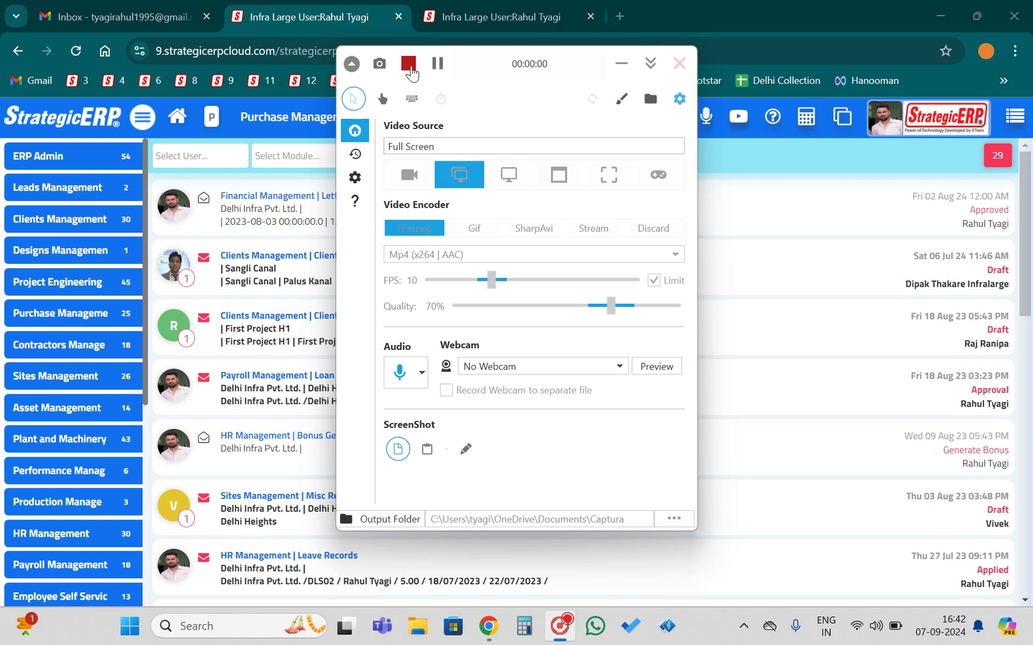
Minimise the Captura recorder window to reveal the StrategicERP home dashboard.
click(621, 63)
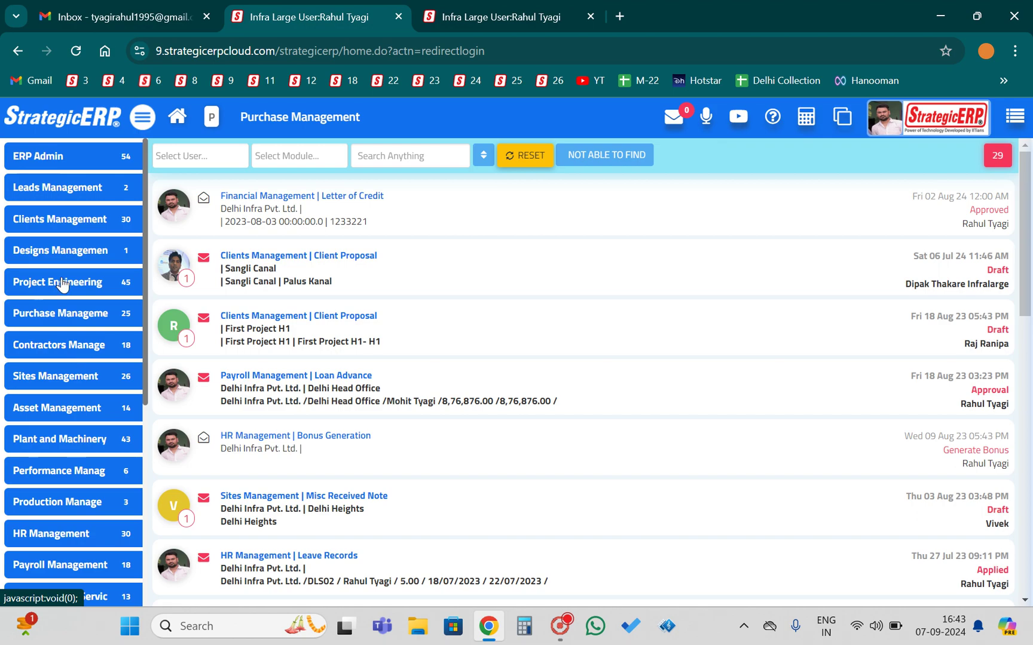
Open the Purchase Order form under Purchase Management and load the JAIDEEP CONSTRUCTION purchase order.
click(76, 323)
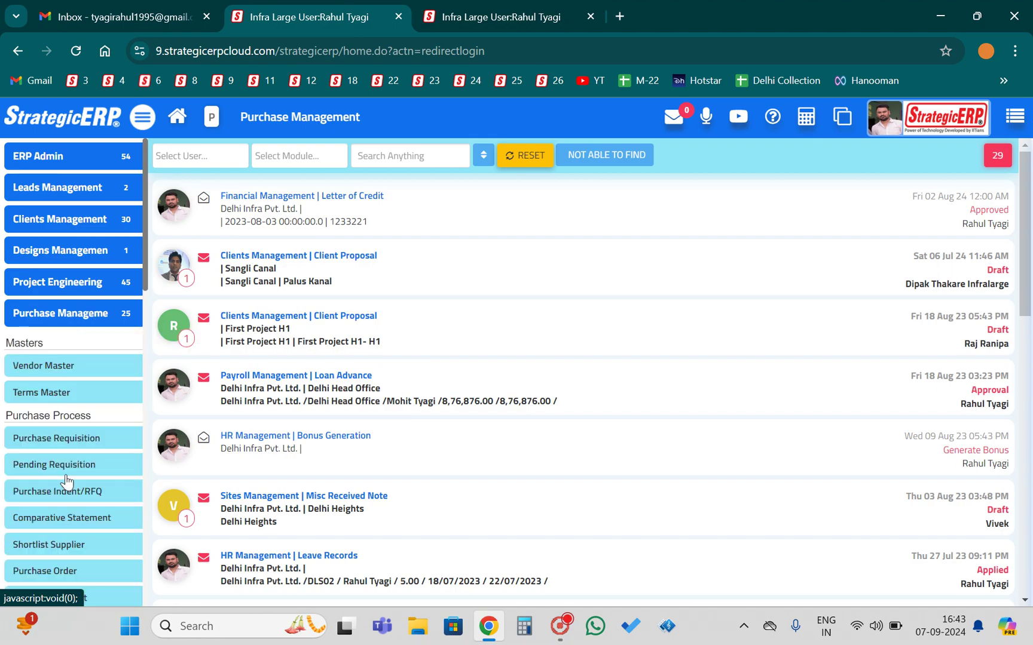
scroll(66, 481, down, 2)
click(60, 492)
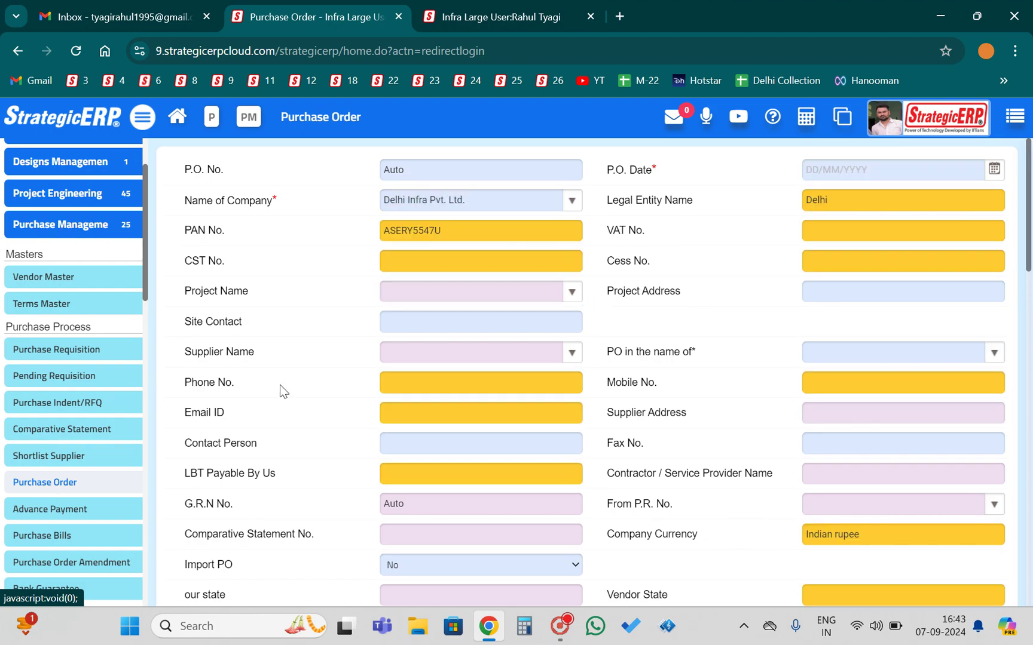
click(426, 166)
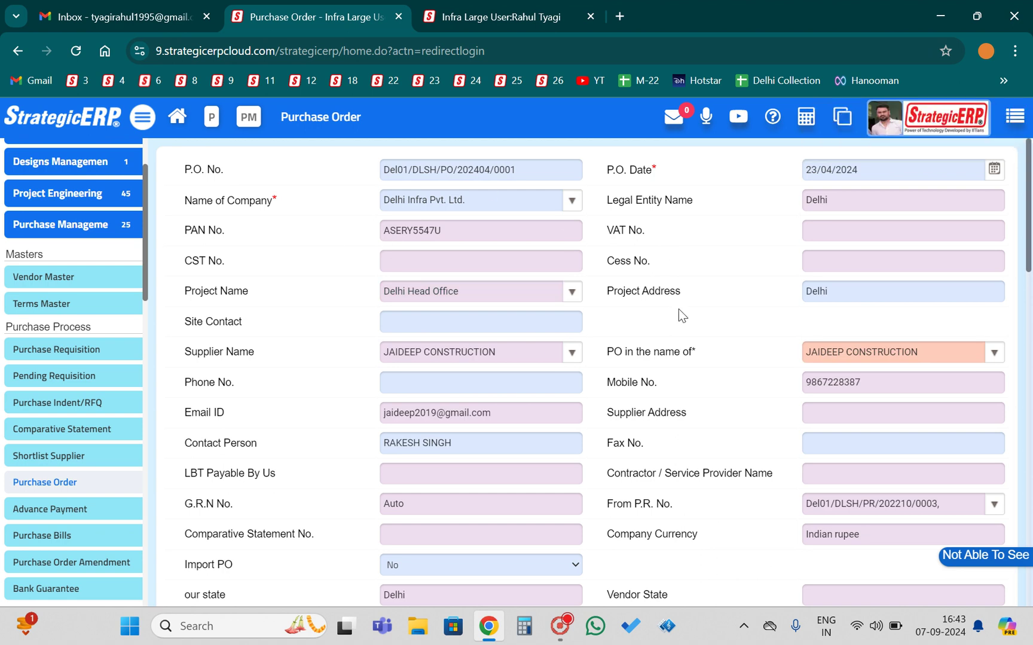
Review the purchase order's details and item entries, selecting its P.O. No. value.
scroll(465, 420, down, 15)
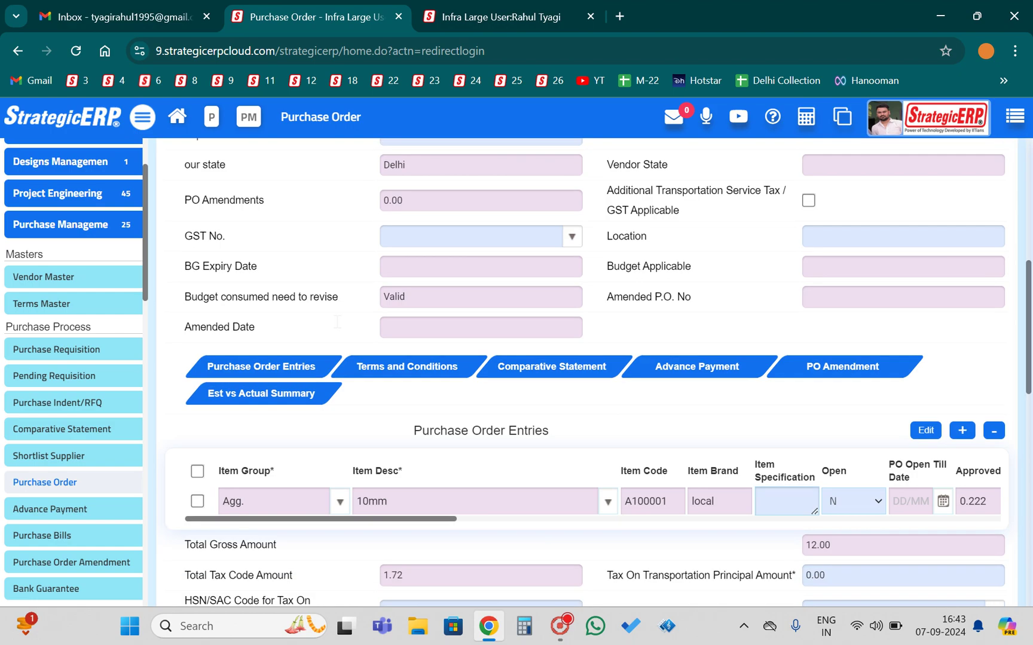
scroll(465, 419, down, 3)
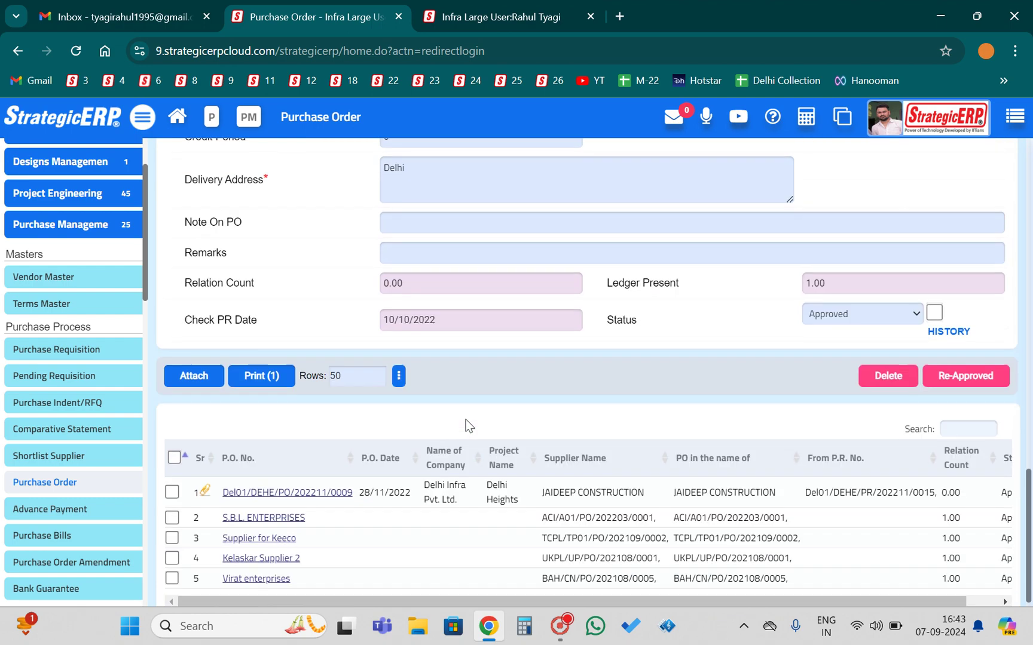
scroll(437, 252, up, 20)
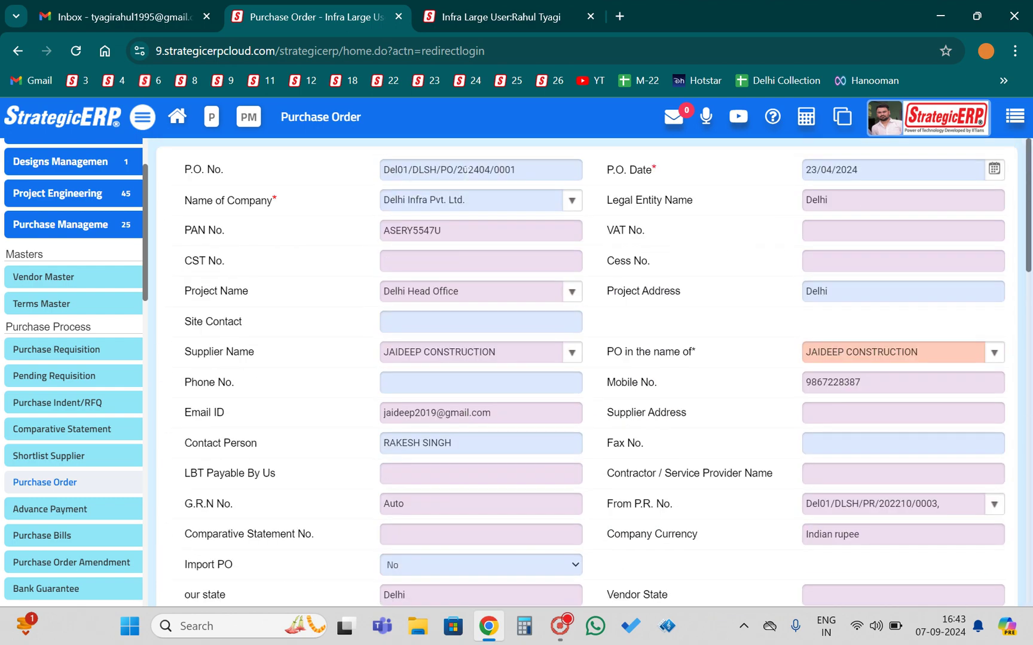
triple_click(482, 170)
key(ctrl+c)
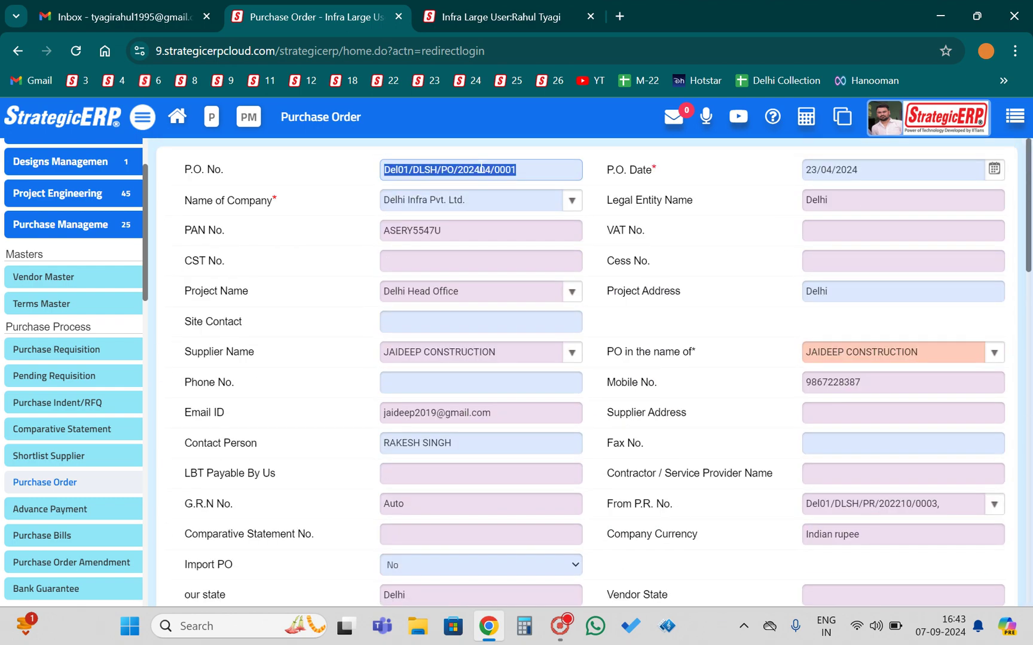
click(307, 240)
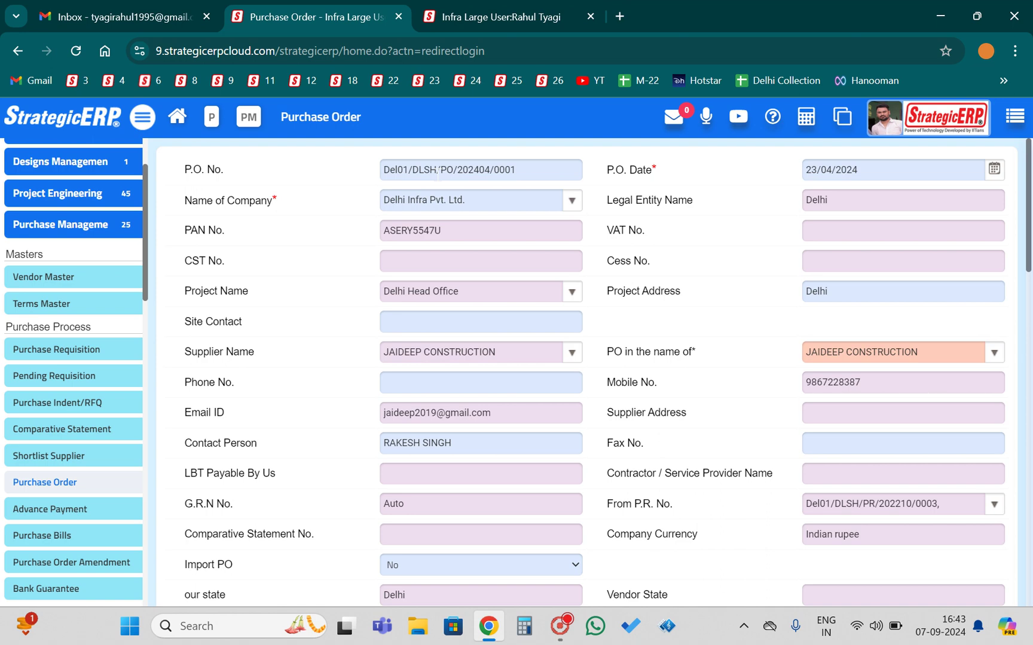
scroll(84, 370, down, 15)
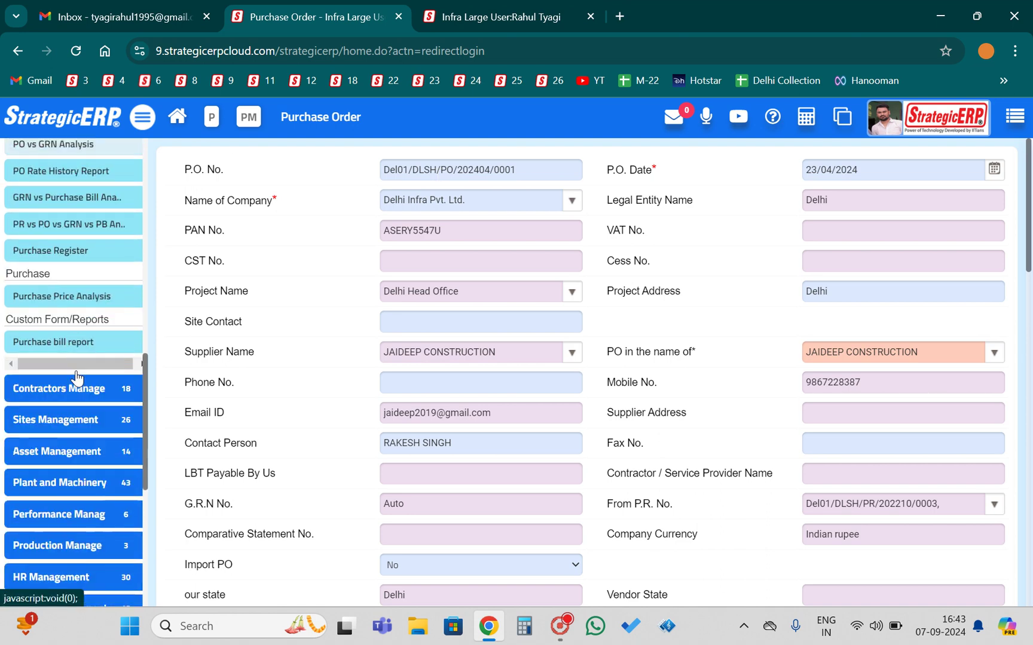
Start a new Goods Received Note and paste the PO number into Search PO No.
click(39, 368)
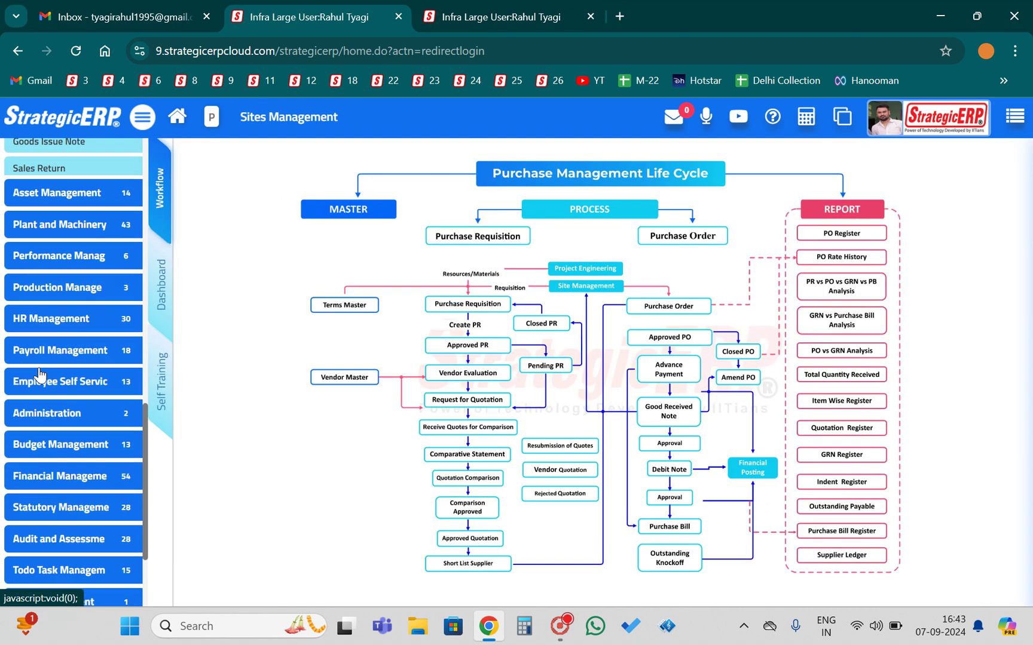
scroll(51, 286, up, 3)
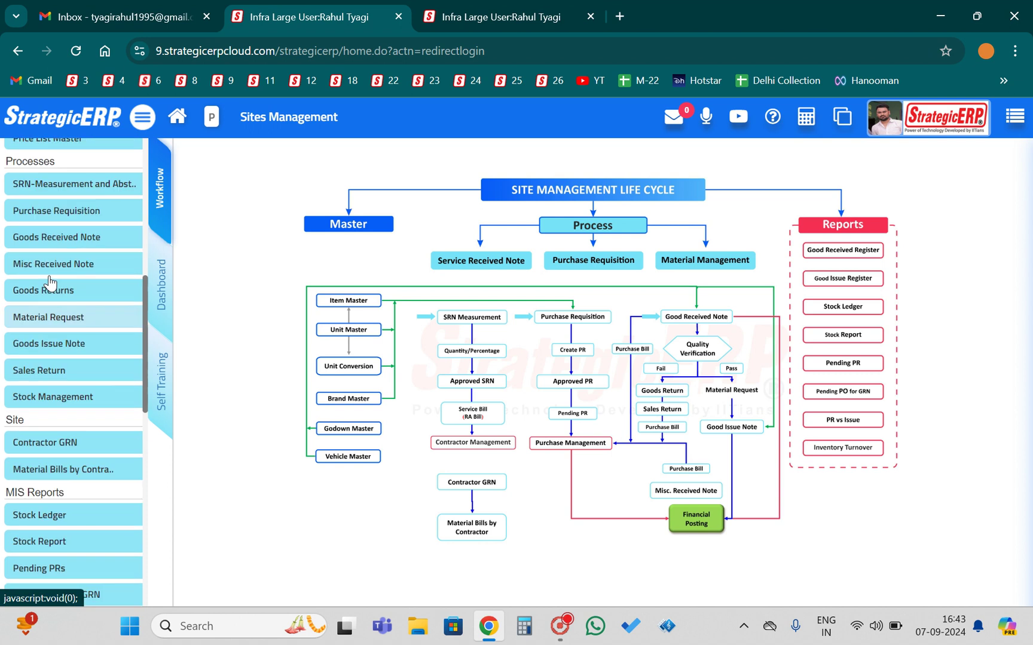
click(52, 293)
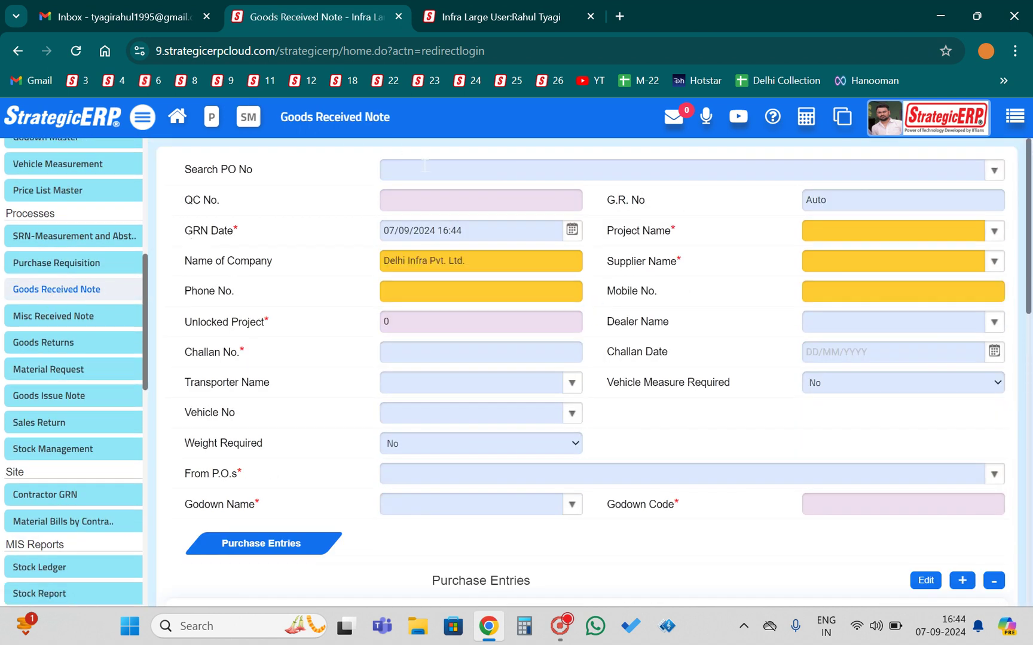
click(425, 167)
key(ctrl+v)
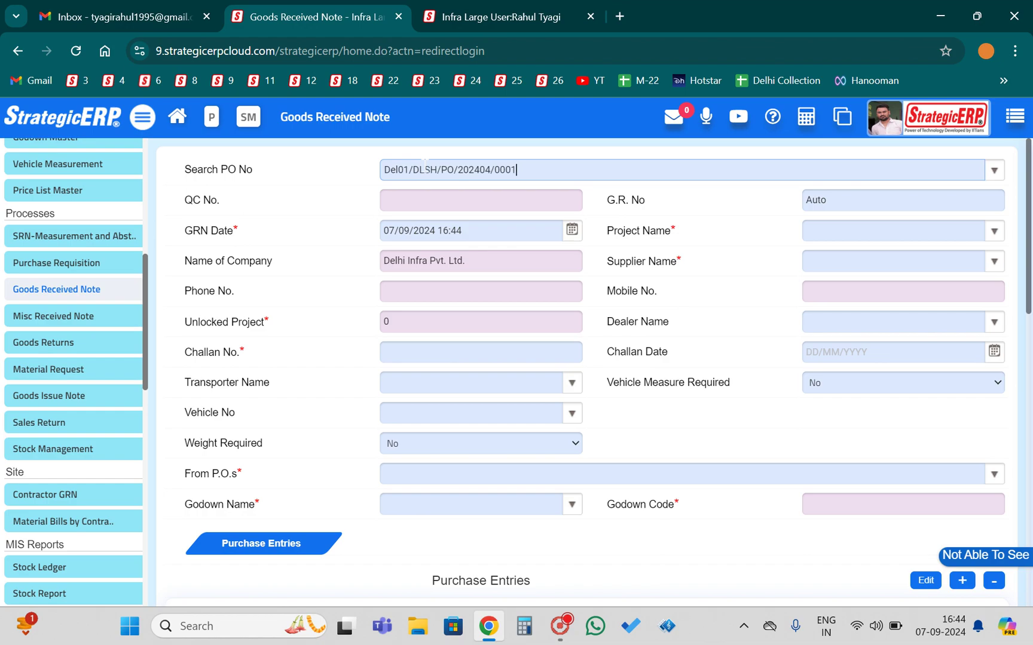
click(339, 226)
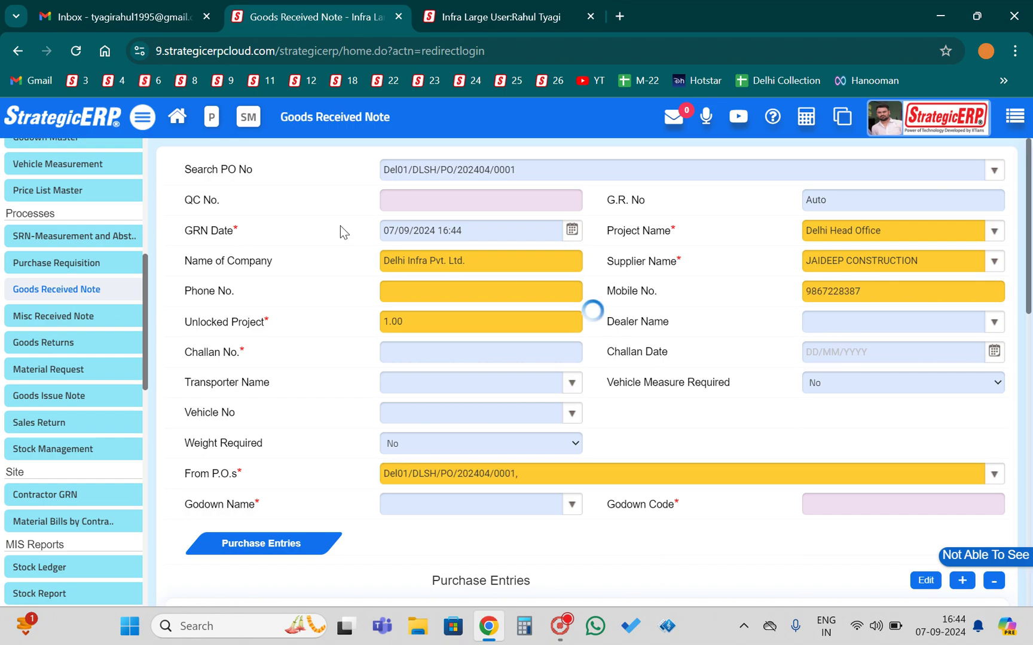
Pick the purchase order from the suggestions, filling in the Agg. 10mm item line (0.222 approved).
click(548, 170)
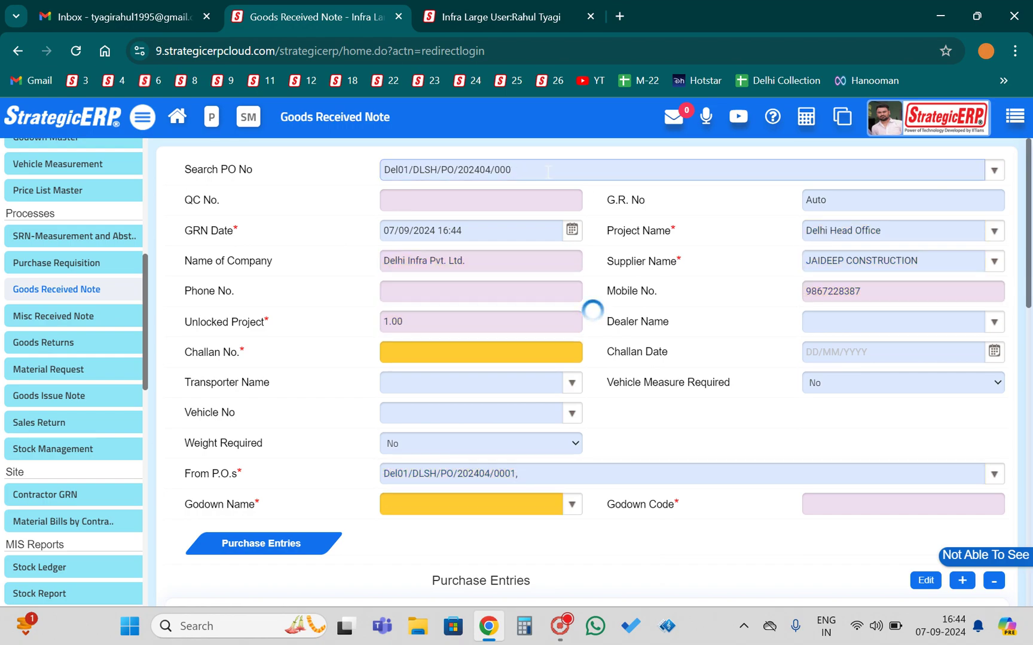
key(BackSpace)
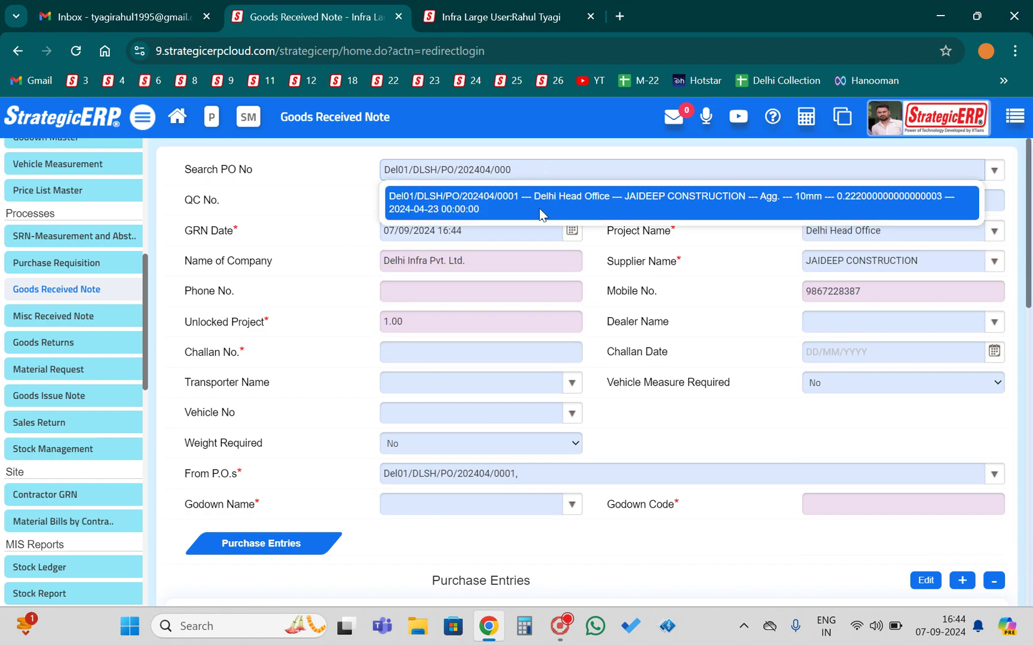
click(604, 203)
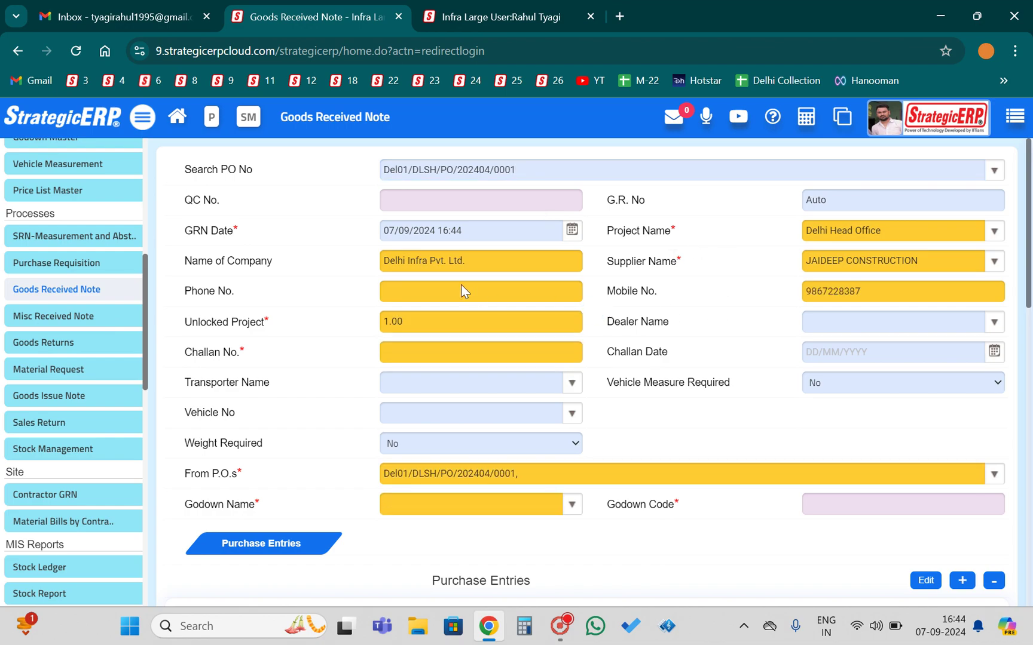
scroll(562, 386, down, 4)
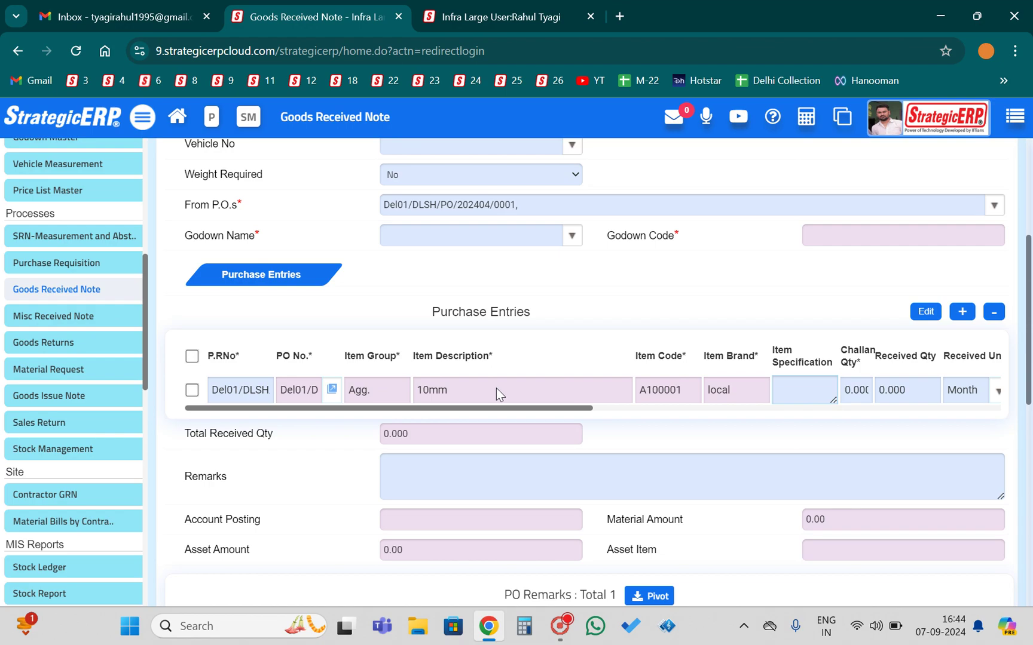
scroll(498, 393, right, 6)
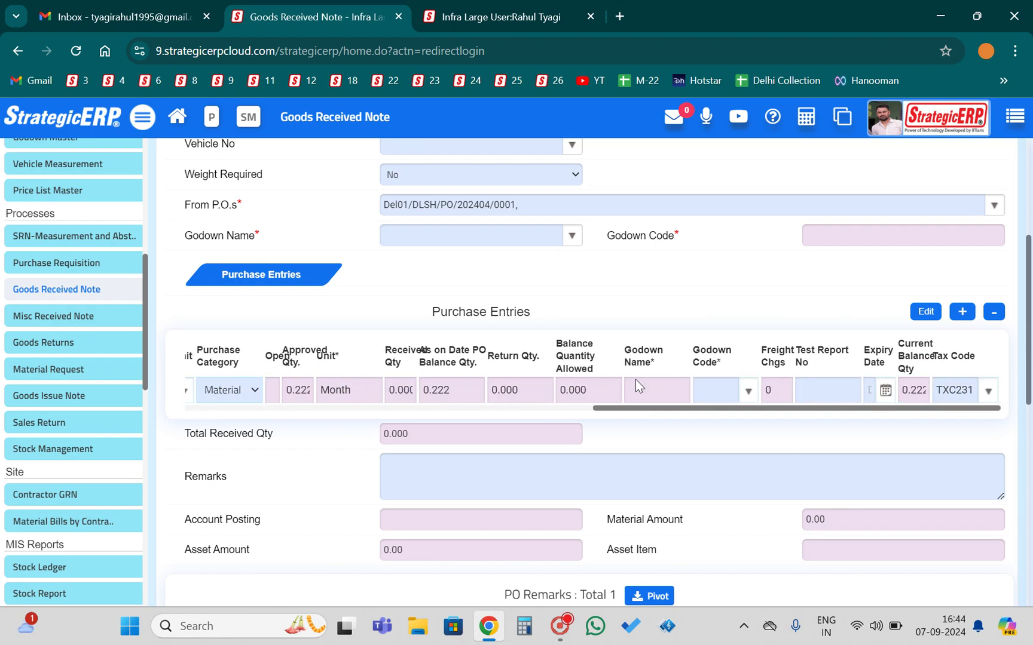
scroll(635, 379, left, 6)
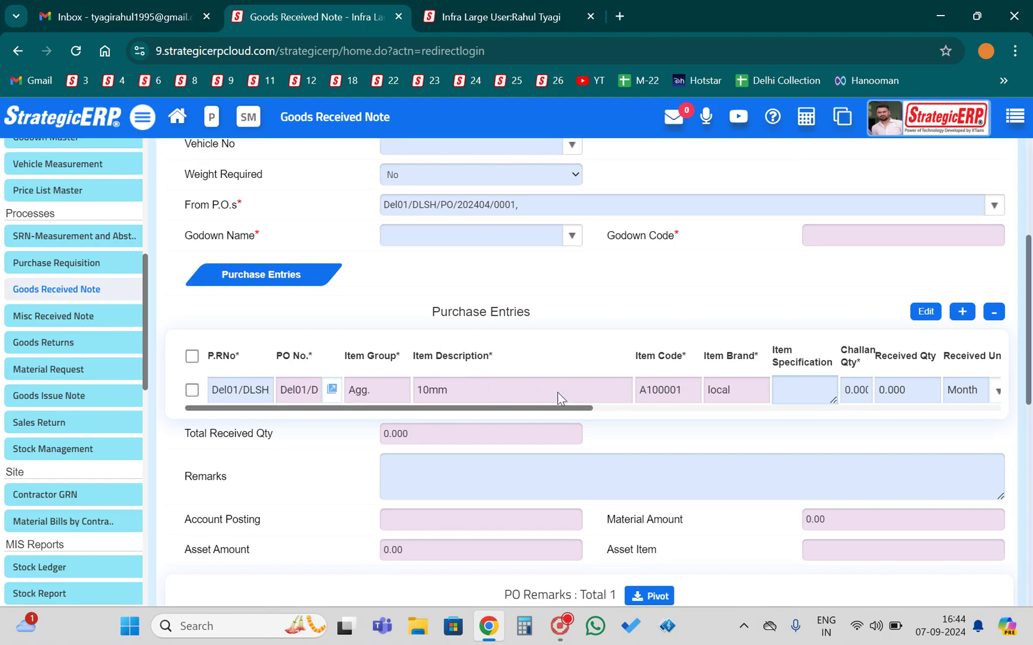
scroll(558, 393, right, 3)
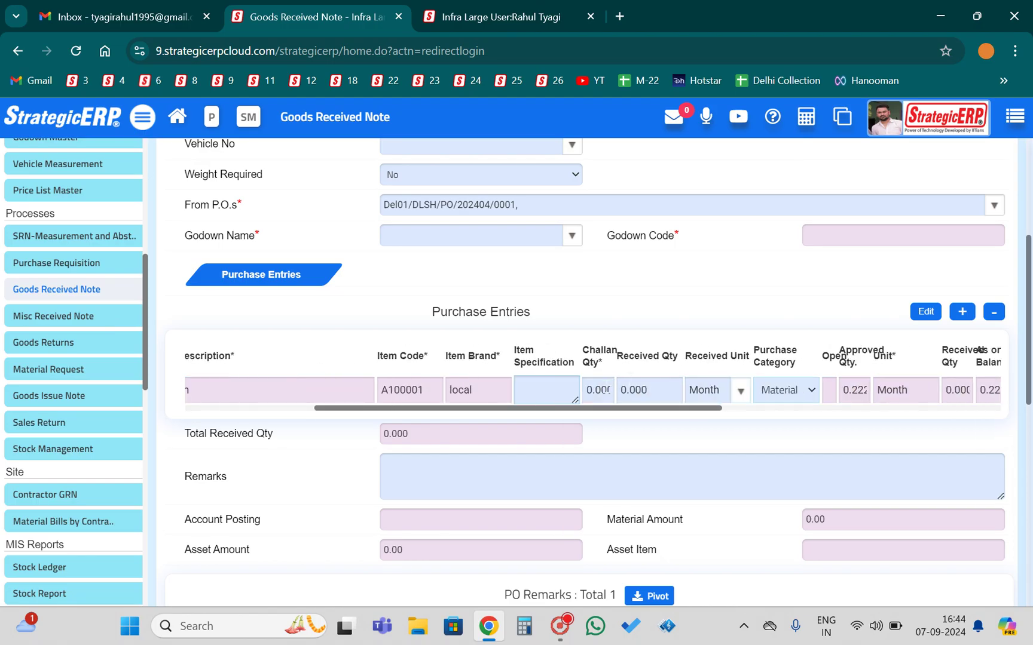
Review item A100001 in Purchase Entries: challan quantity 0.000 against a 0.222 balance.
click(598, 389)
scroll(453, 293, up, 4)
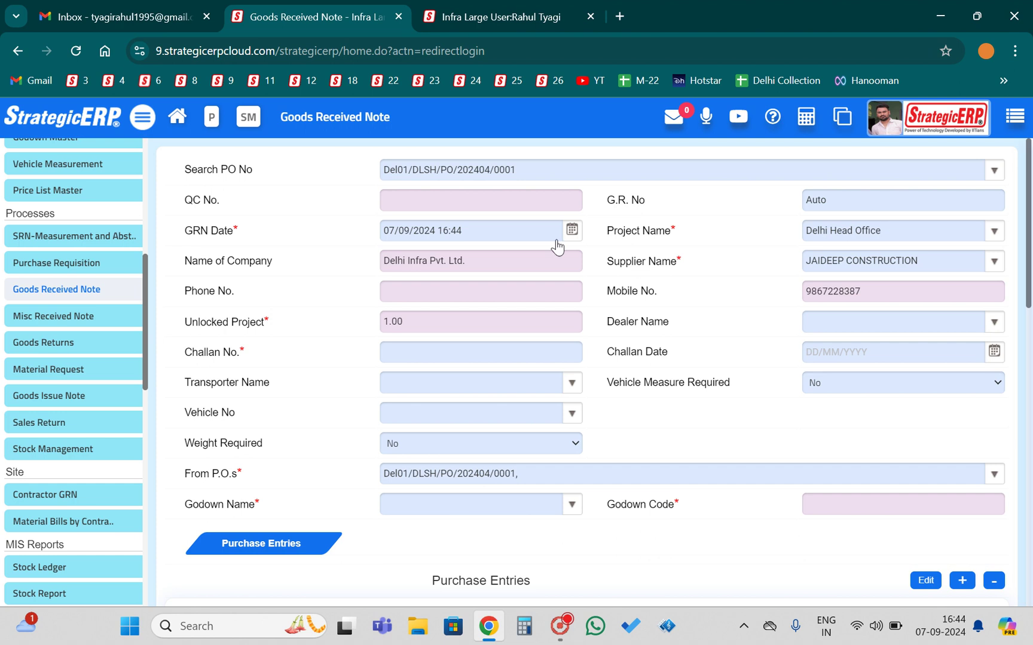
scroll(605, 376, down, 5)
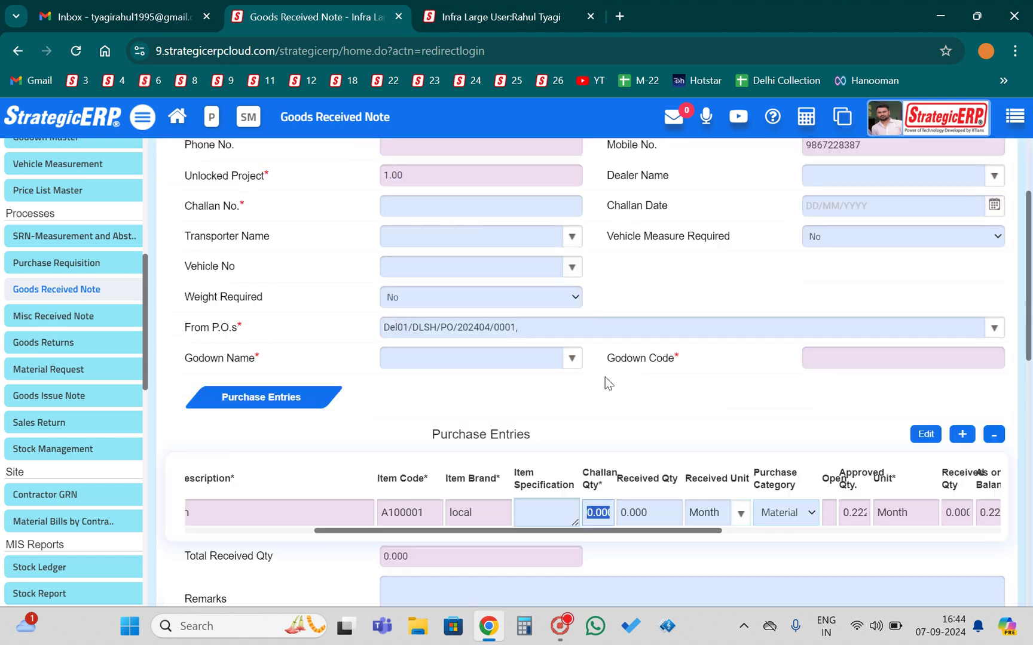
scroll(443, 392, left, 3)
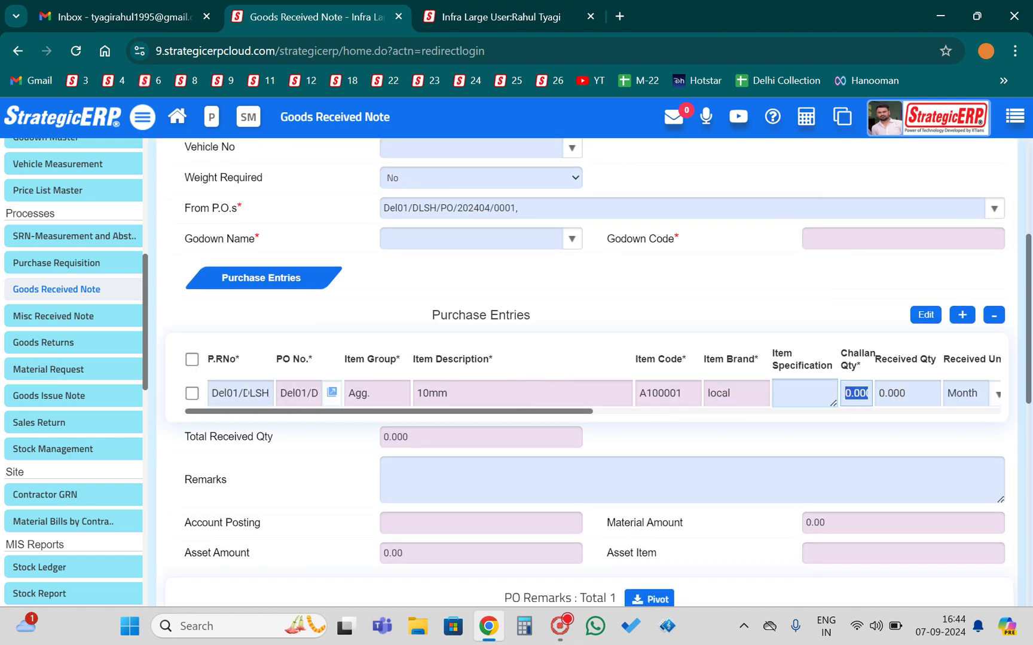
scroll(584, 390, right, 5)
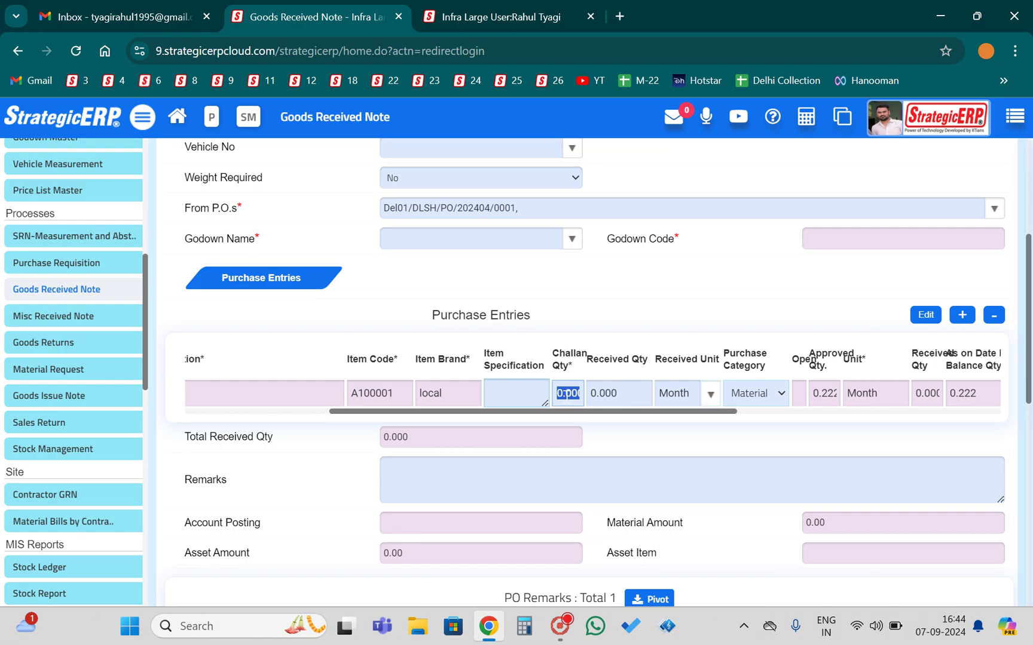
scroll(586, 318, up, 1)
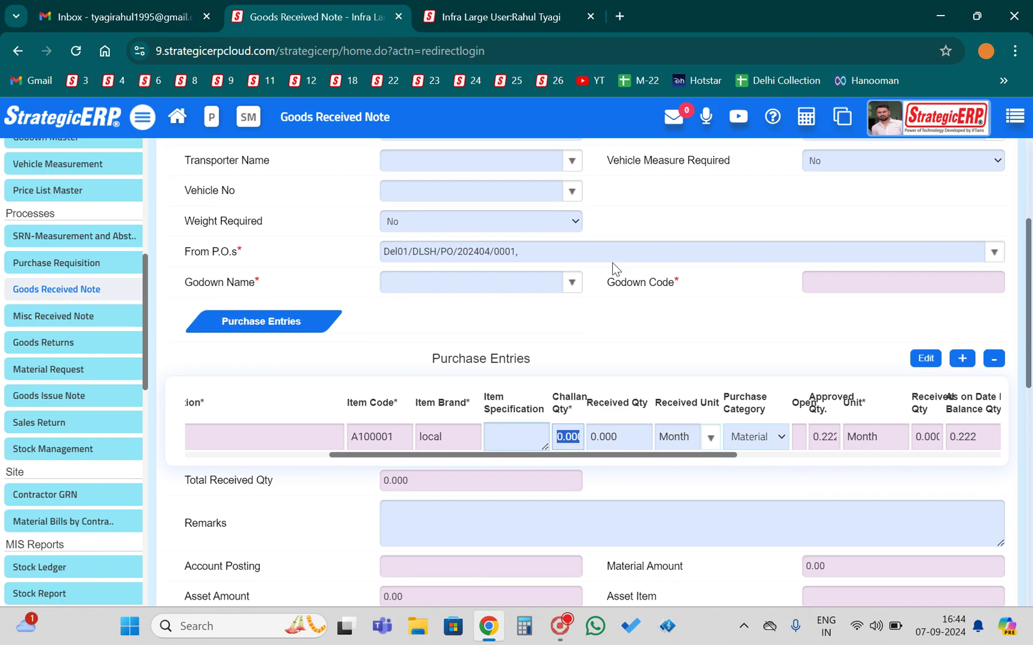
scroll(613, 262, up, 4)
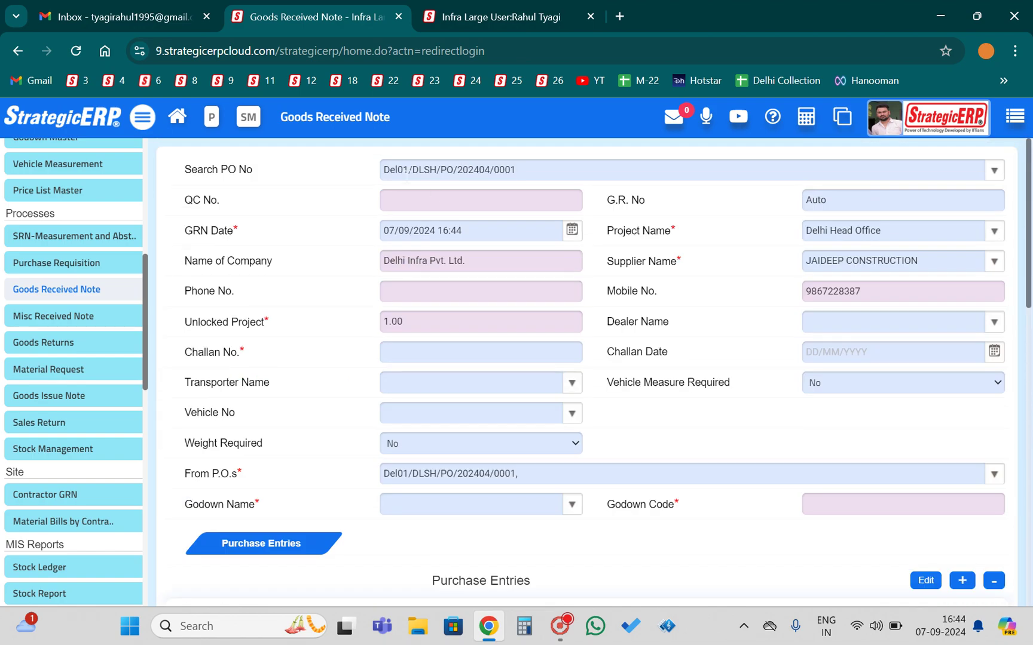
scroll(590, 330, down, 3)
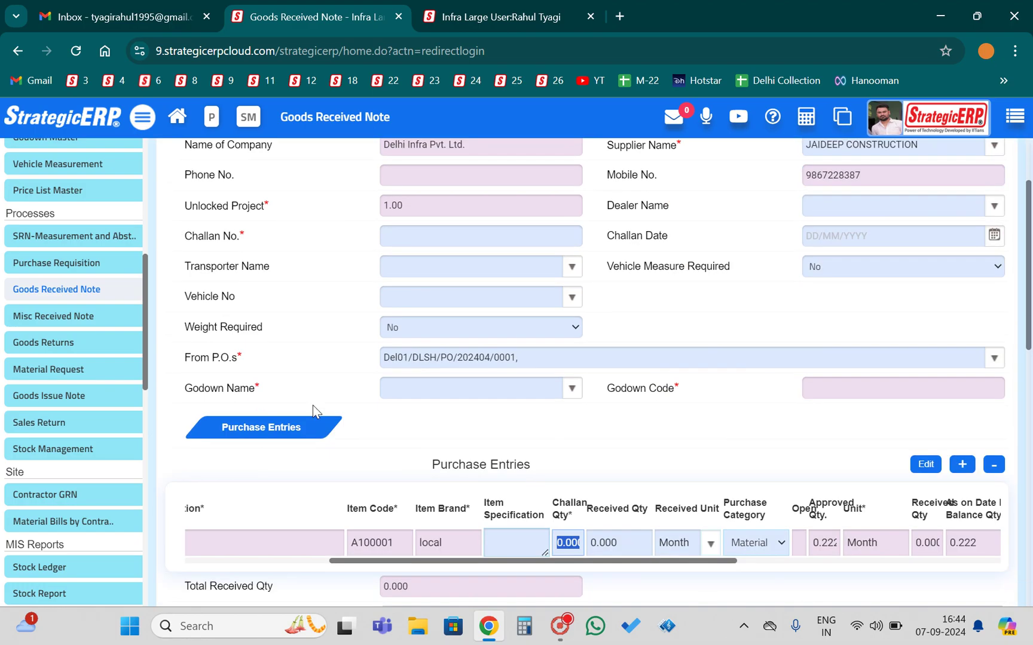
Set the GRN's Godown Name to Main Godown.
click(572, 390)
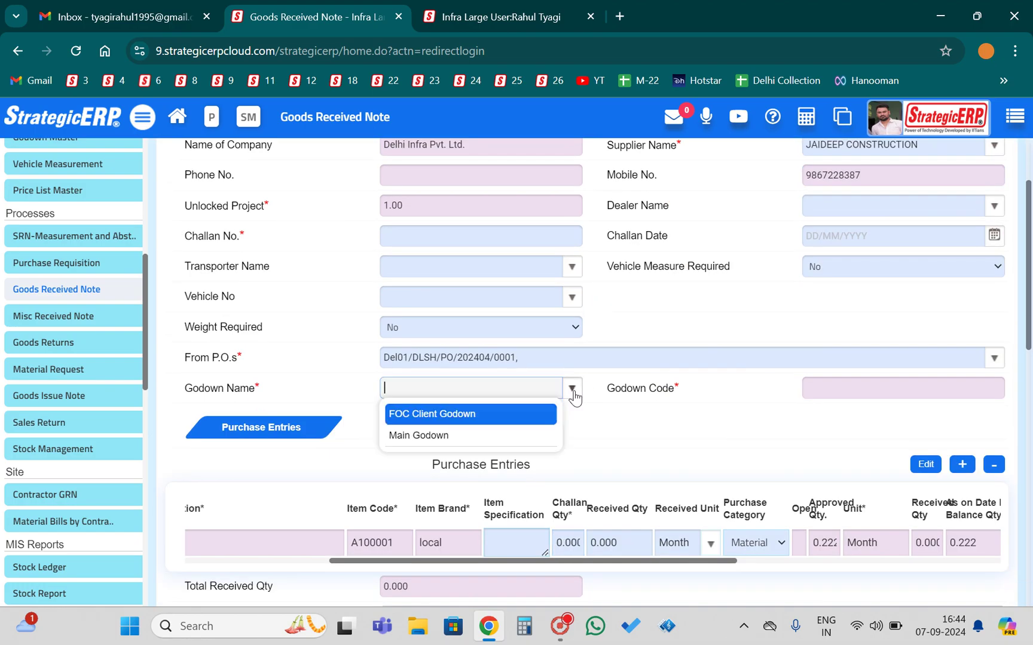
click(436, 437)
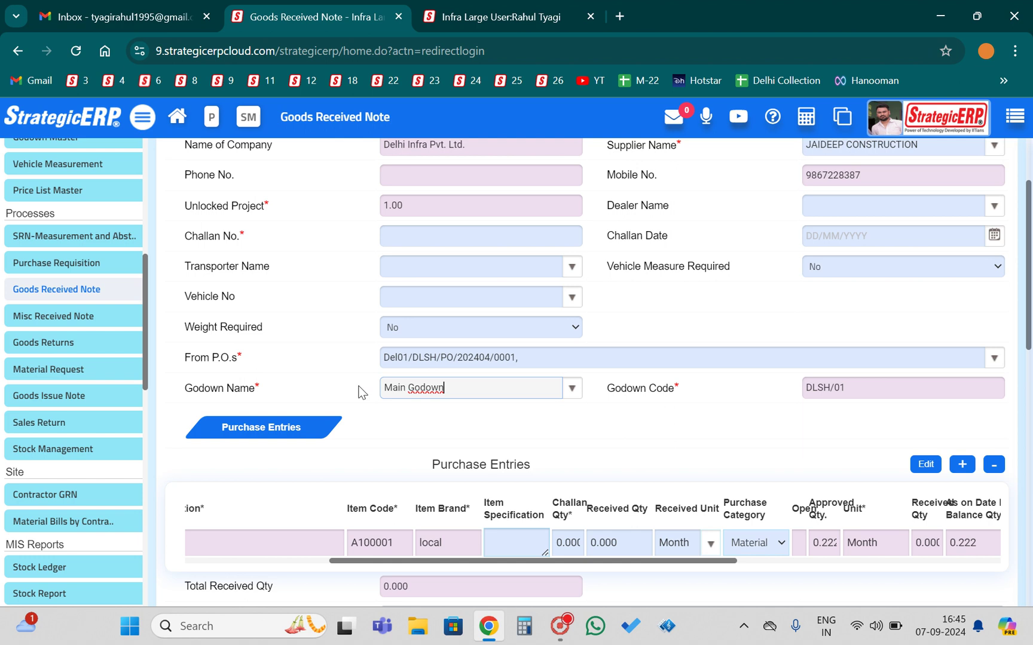
click(339, 377)
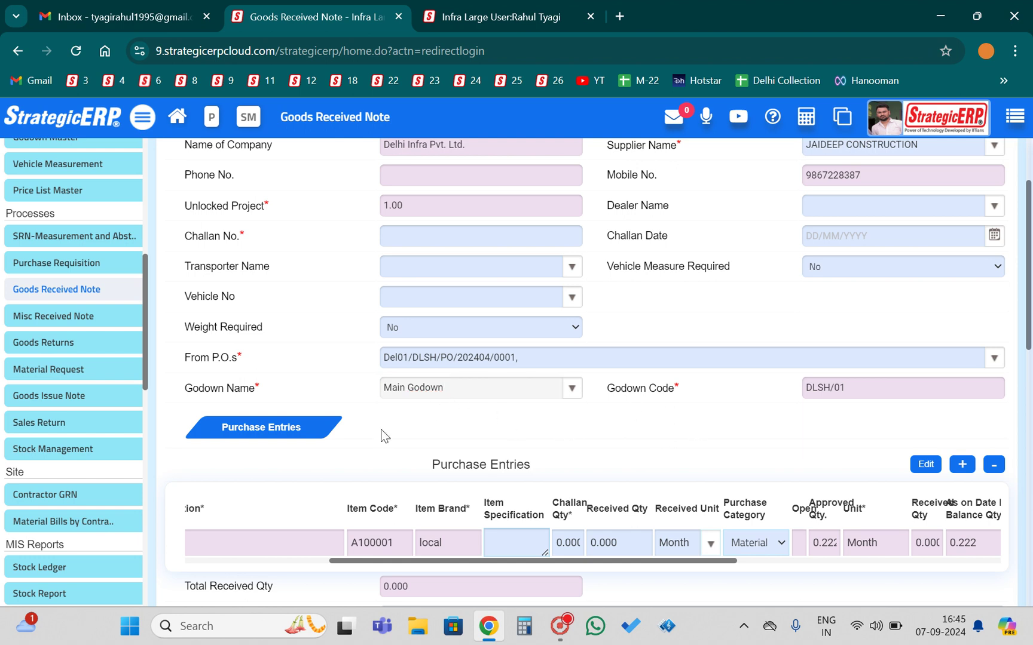
scroll(381, 433, down, 1)
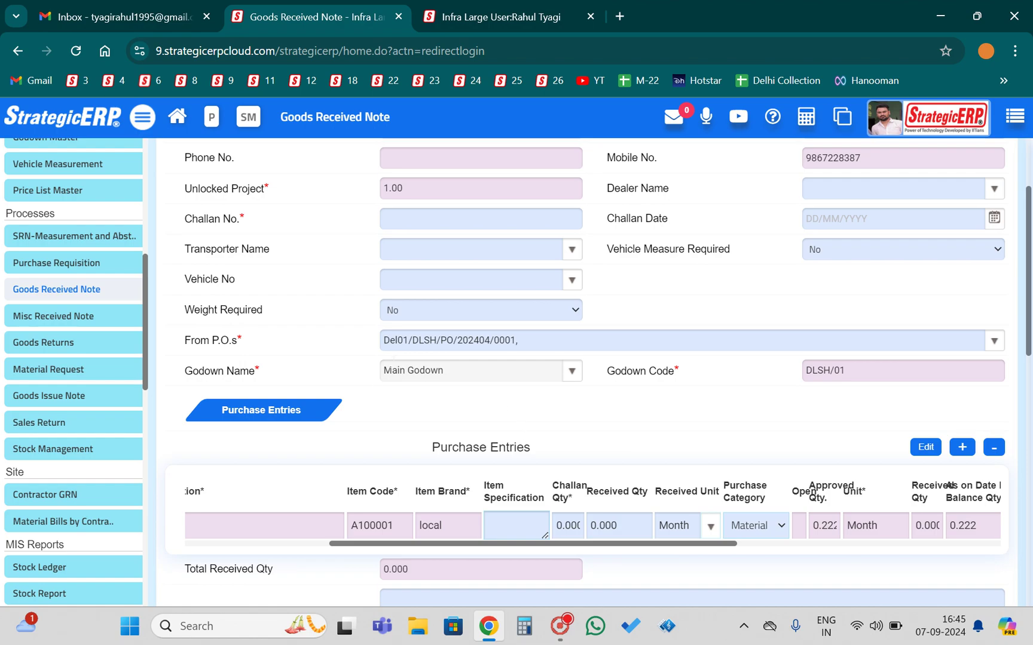
scroll(514, 408, down, 1)
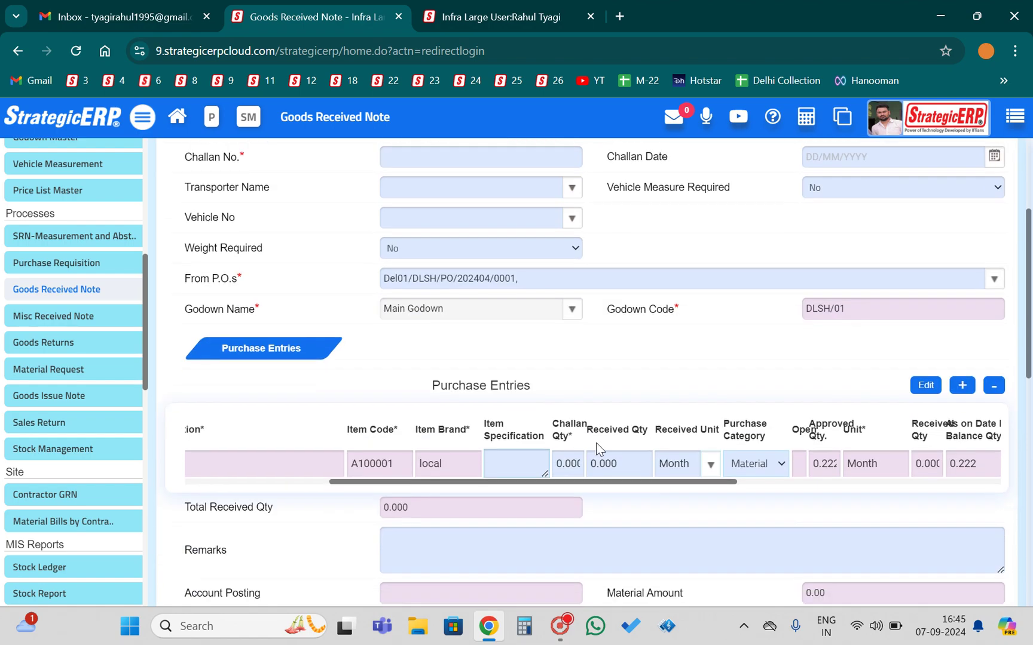
Enter a challan quantity of 1 for item A100001, making the total received 1.000.
click(567, 464)
text(1)
click(661, 351)
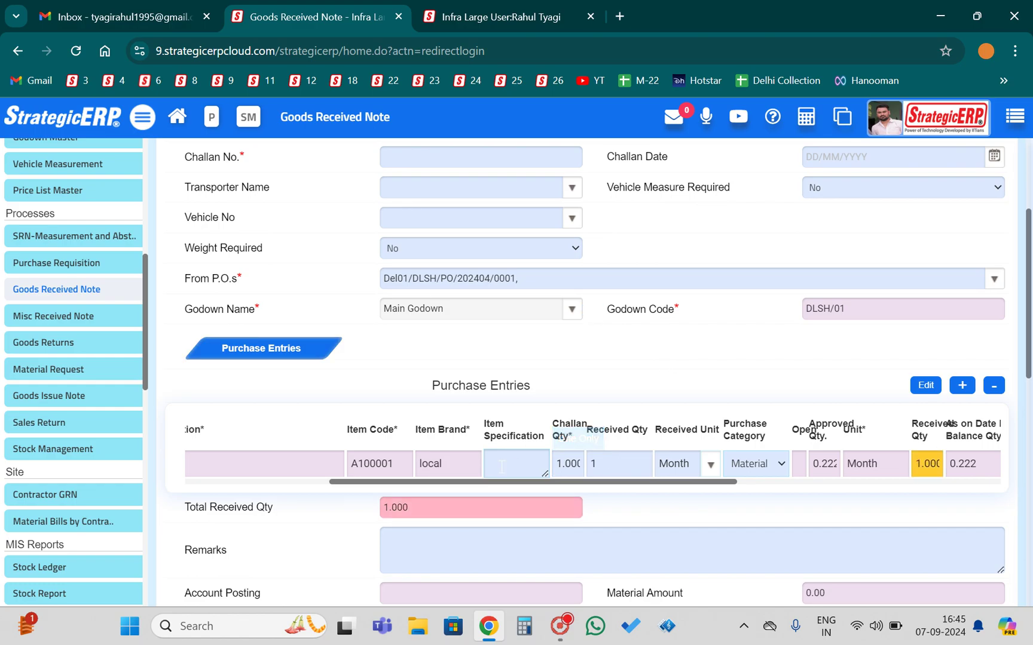
scroll(501, 467, left, 5)
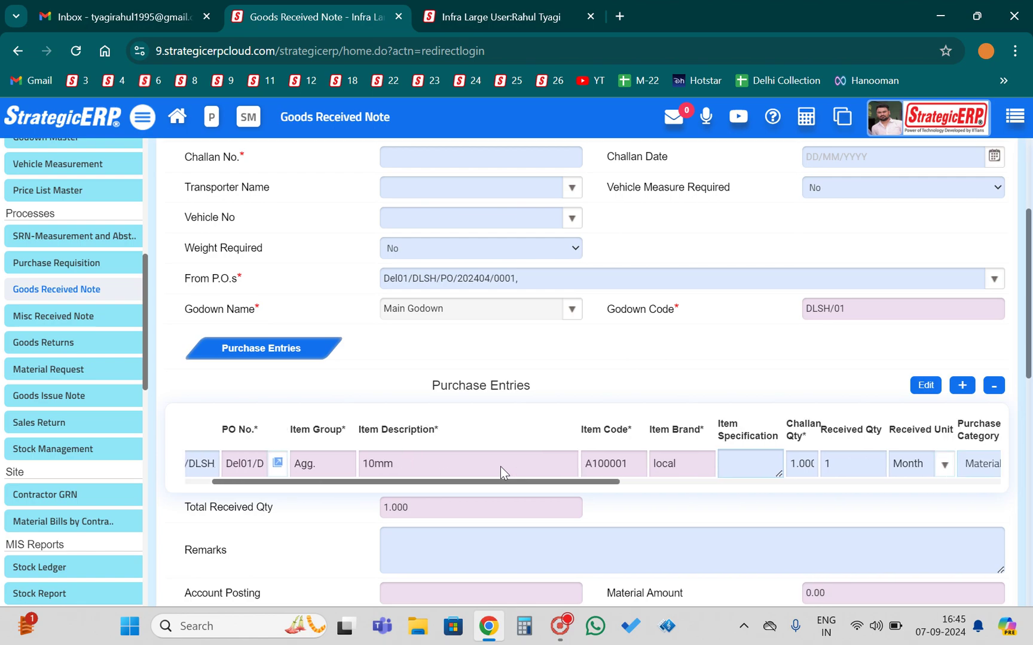
scroll(500, 467, right, 4)
scroll(618, 467, right, 3)
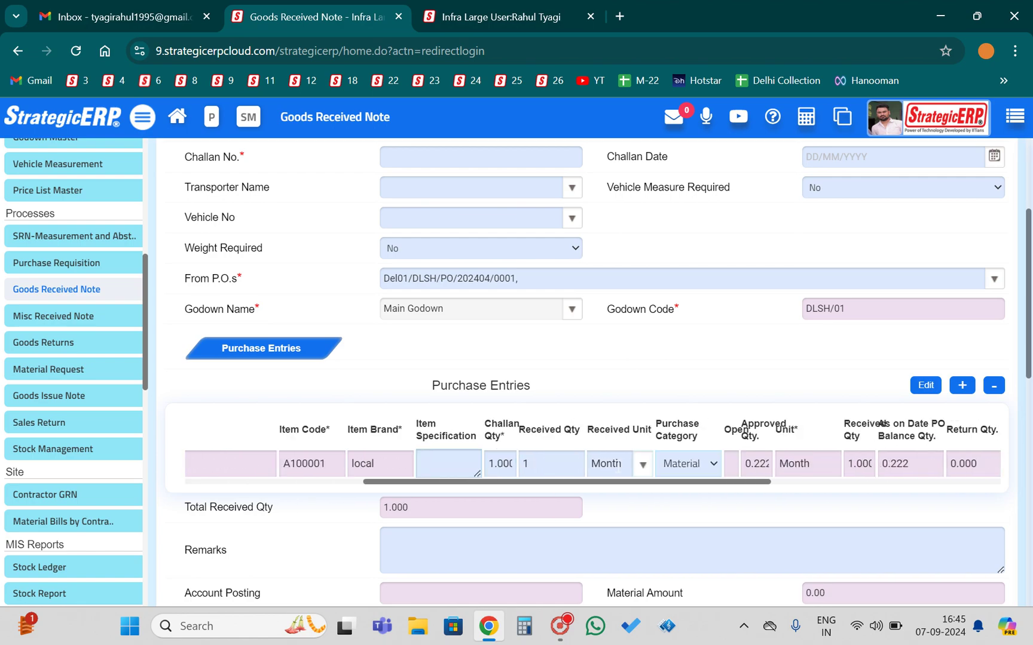
scroll(619, 467, left, 1)
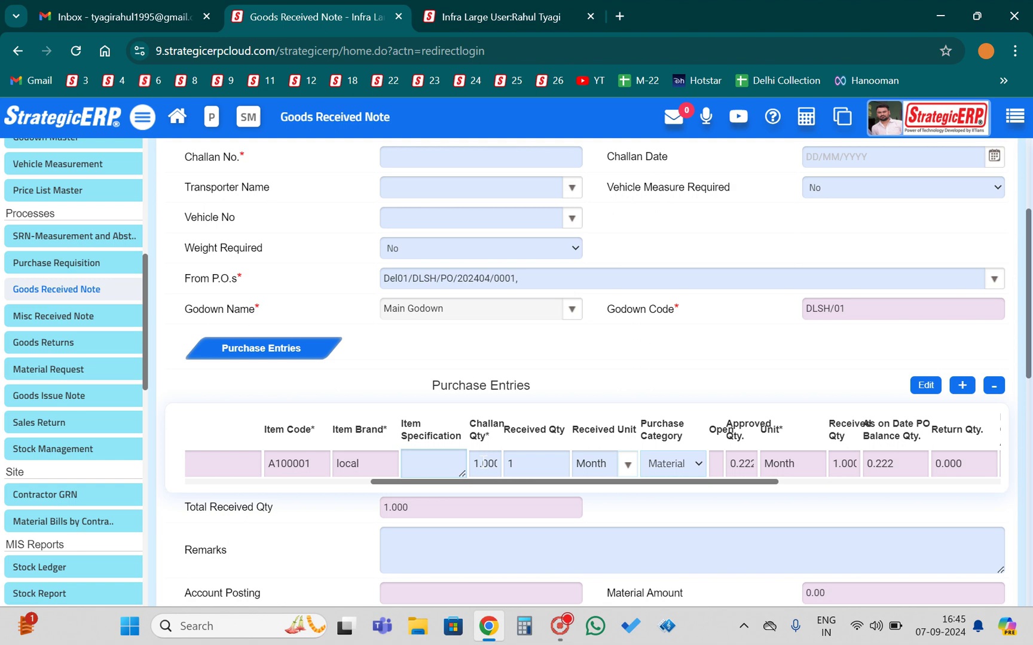
scroll(517, 457, right, 5)
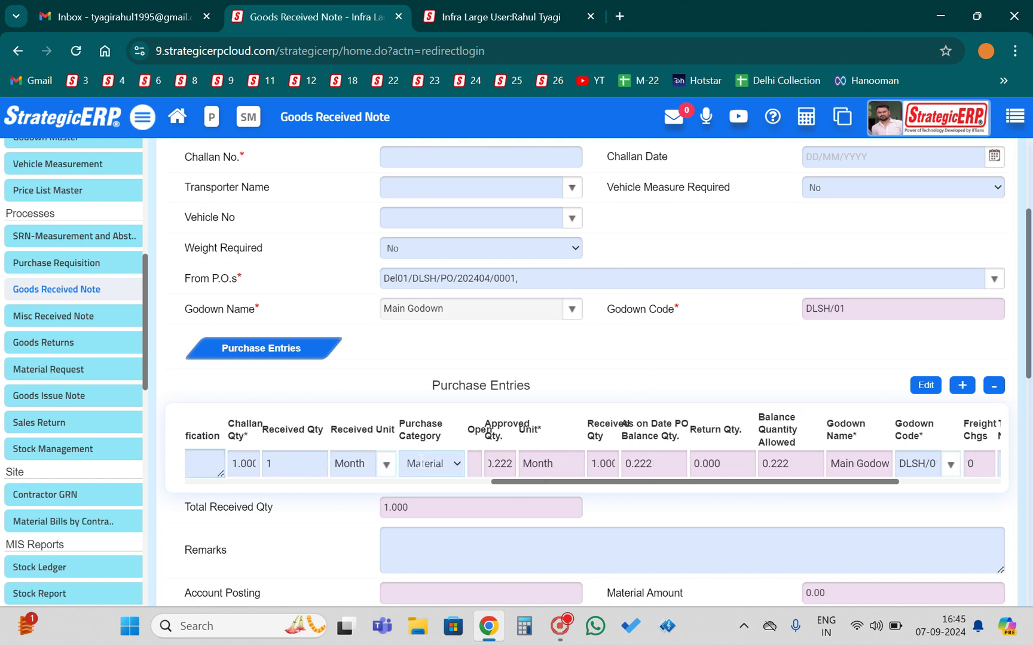
scroll(517, 463, left, 3)
click(397, 466)
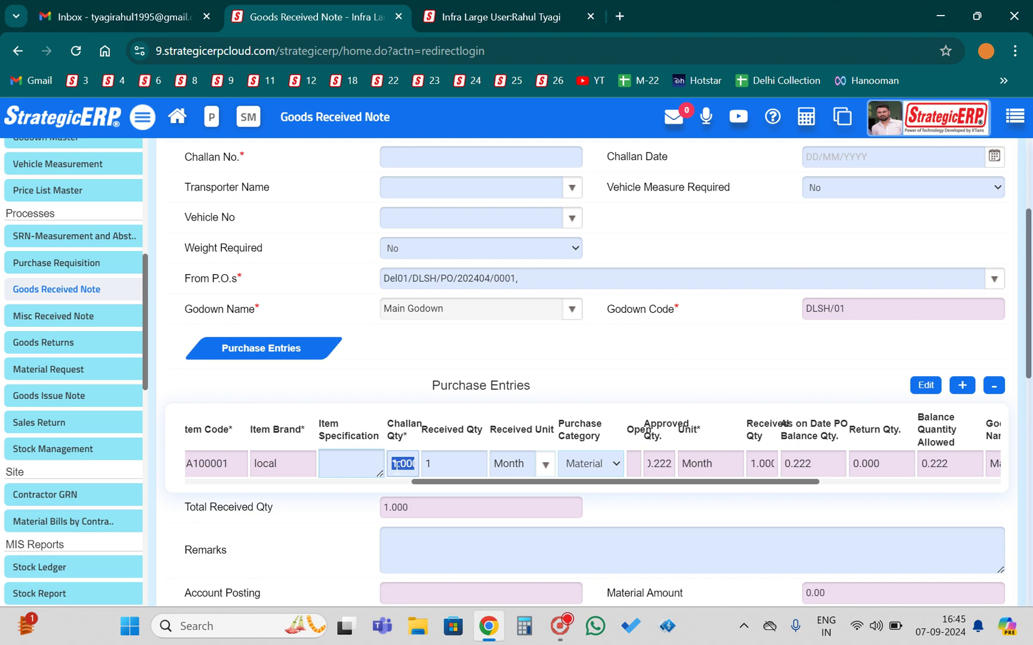
click(481, 375)
scroll(371, 541, down, 1)
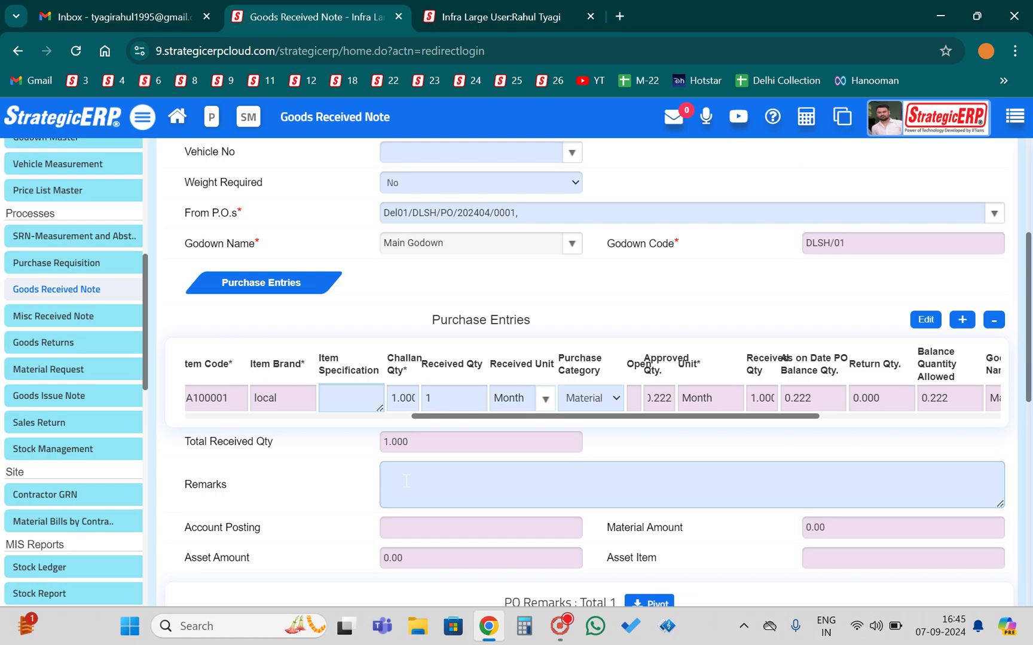
scroll(446, 484, down, 6)
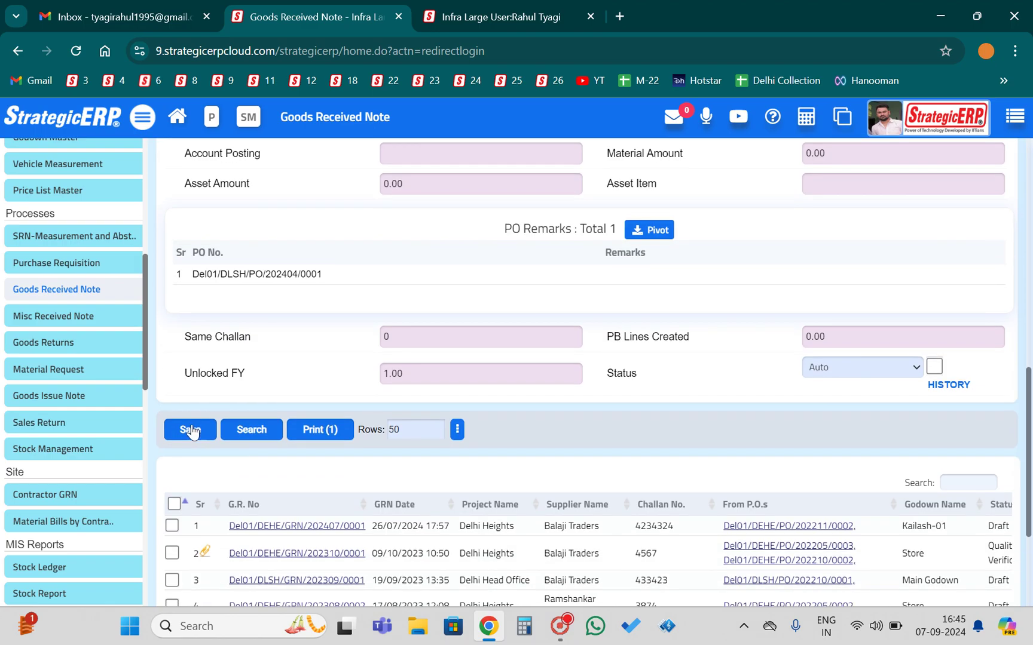
Try saving, dismiss the missing Challan No. warning, and fill in the challan number.
click(191, 430)
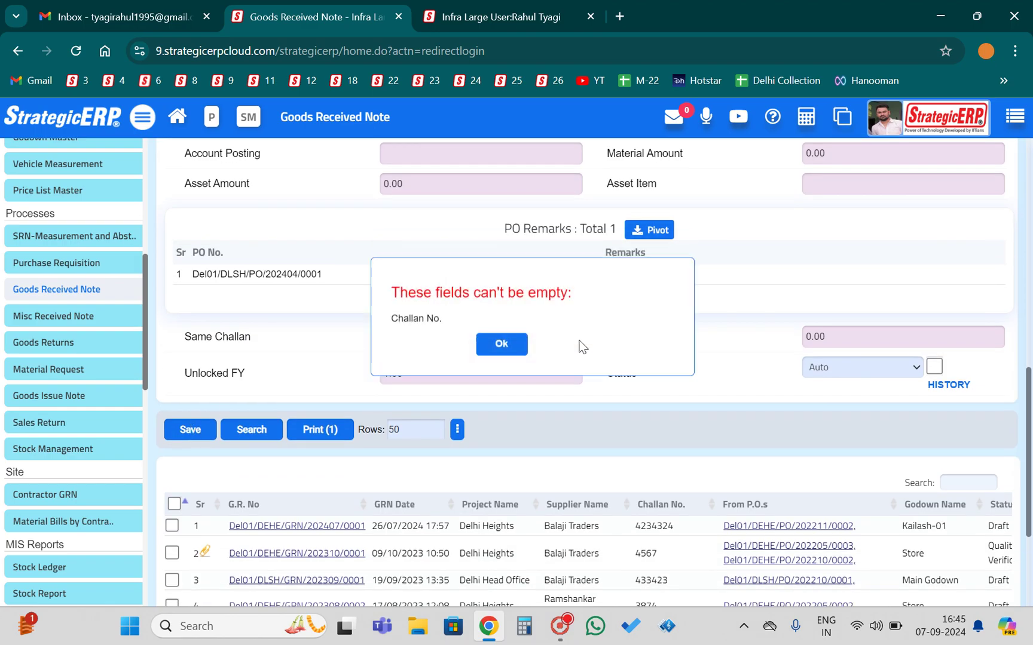
click(501, 345)
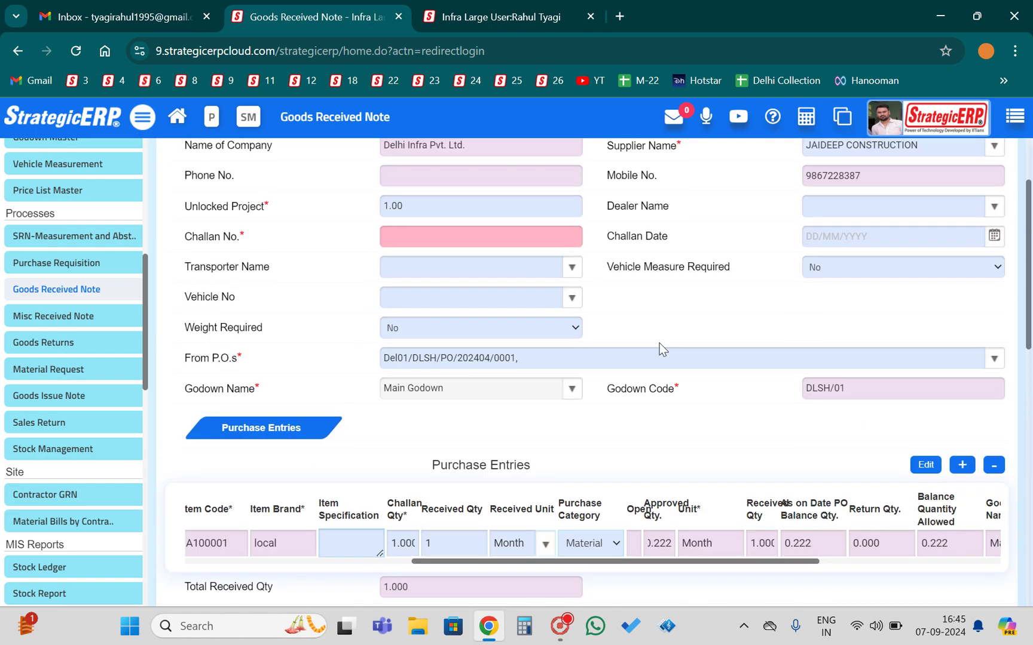
click(448, 236)
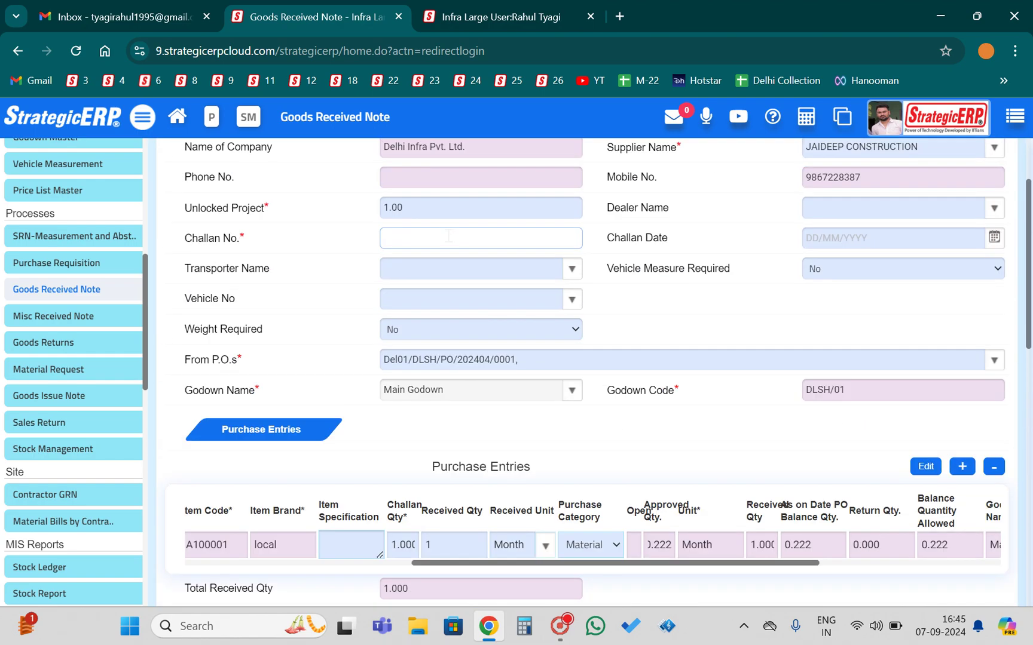
text(36467483)
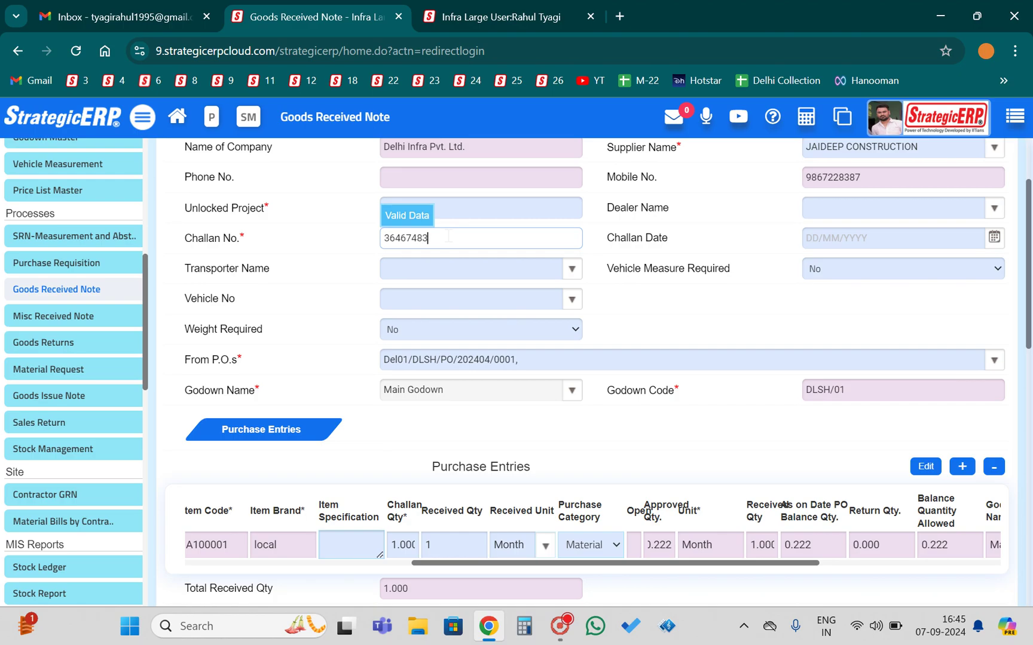
click(767, 285)
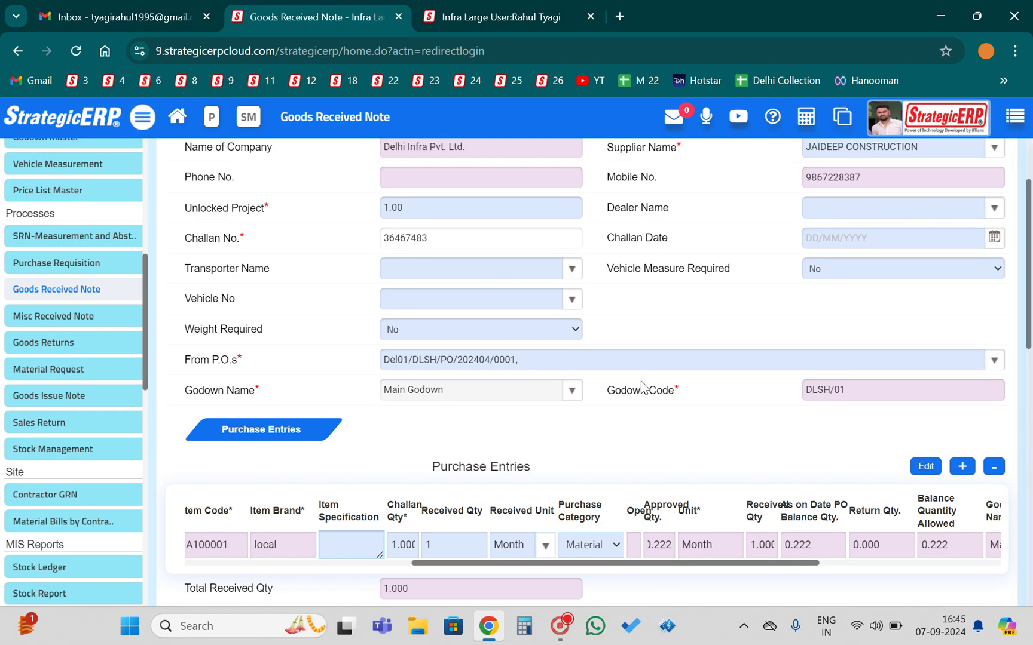
scroll(641, 387, up, 1)
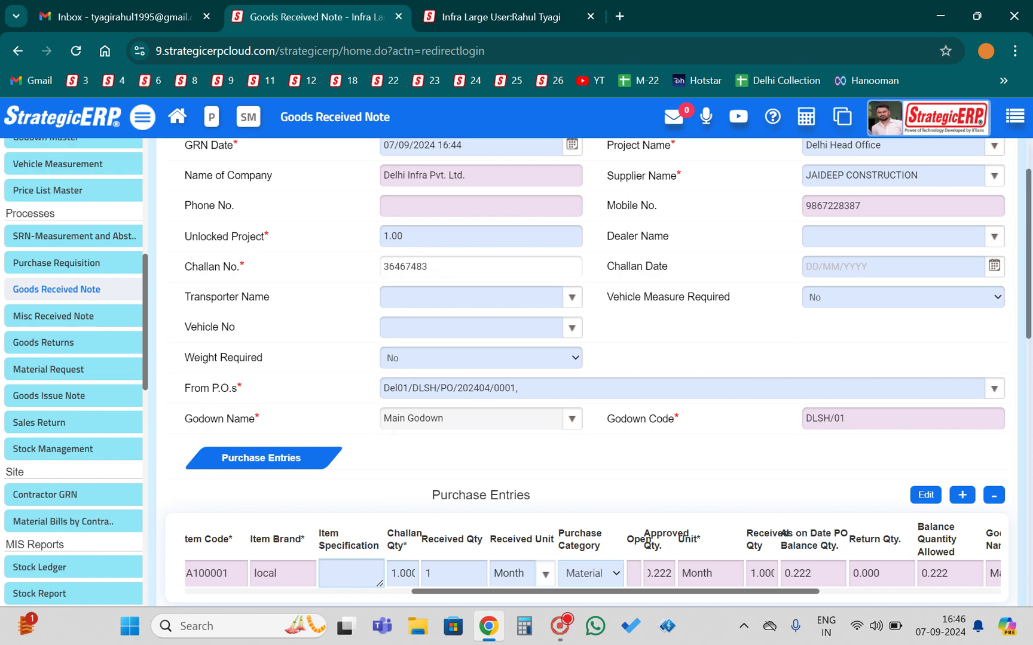
scroll(187, 446, down, 10)
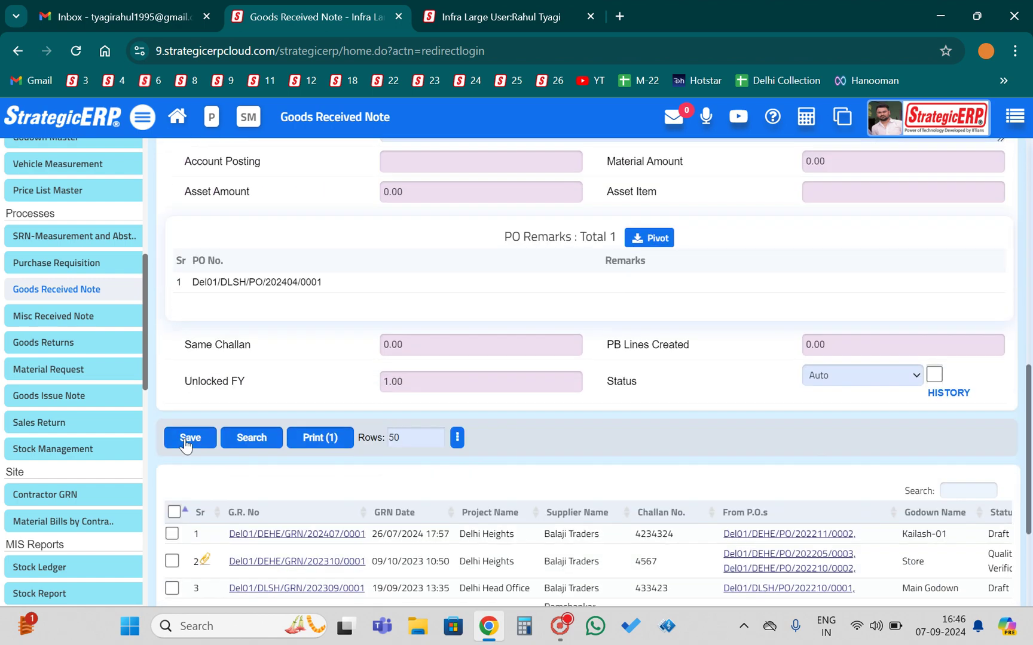
After the quantity-limit warning, reduce item A100001's challan and received quantity to 0.222.
click(186, 445)
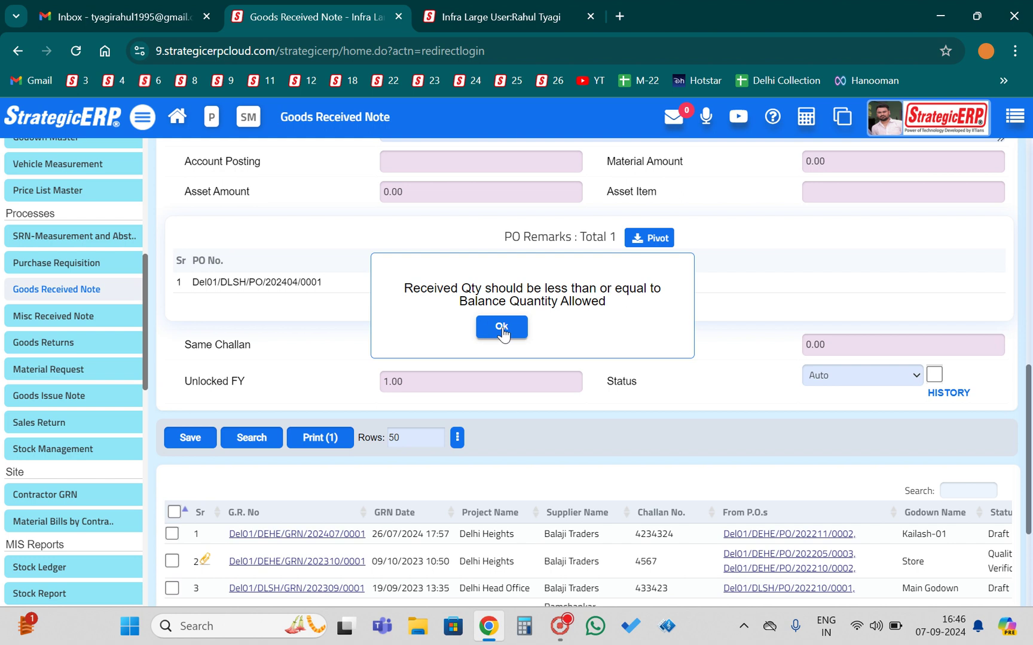
click(502, 328)
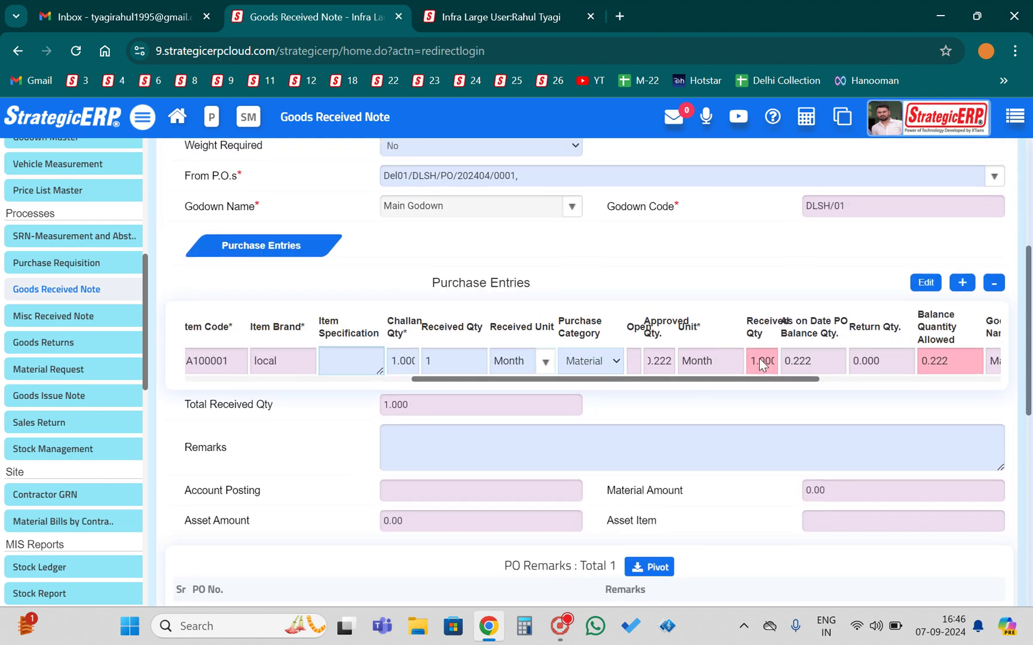
scroll(924, 365, right, 3)
scroll(919, 366, left, 5)
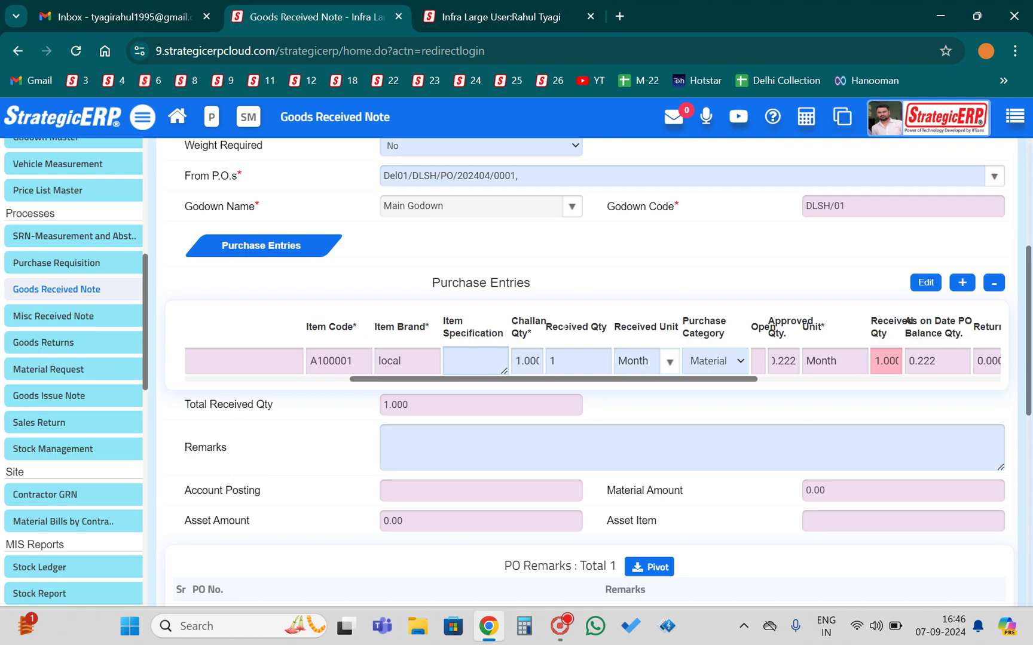
double_click(527, 361)
scroll(792, 347, right, 3)
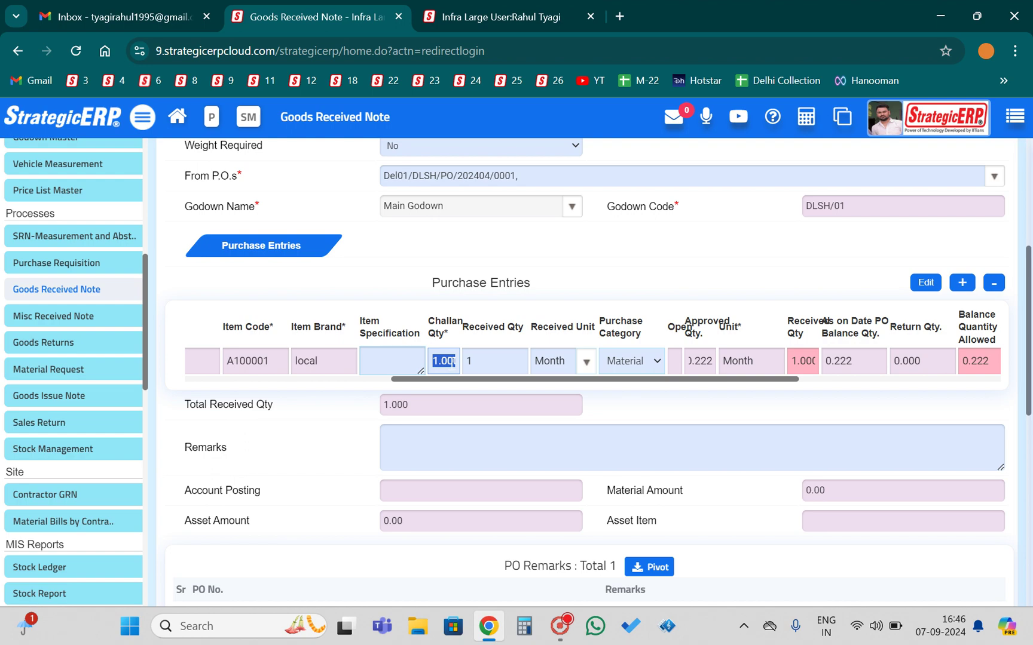
text(0.22)
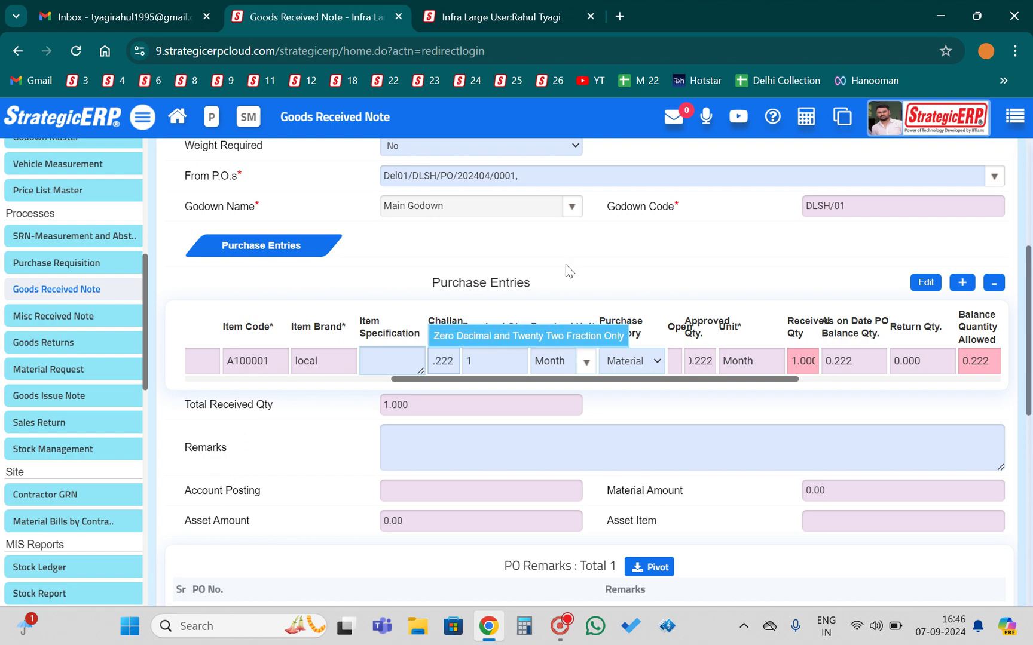
text(2)
key(Tab)
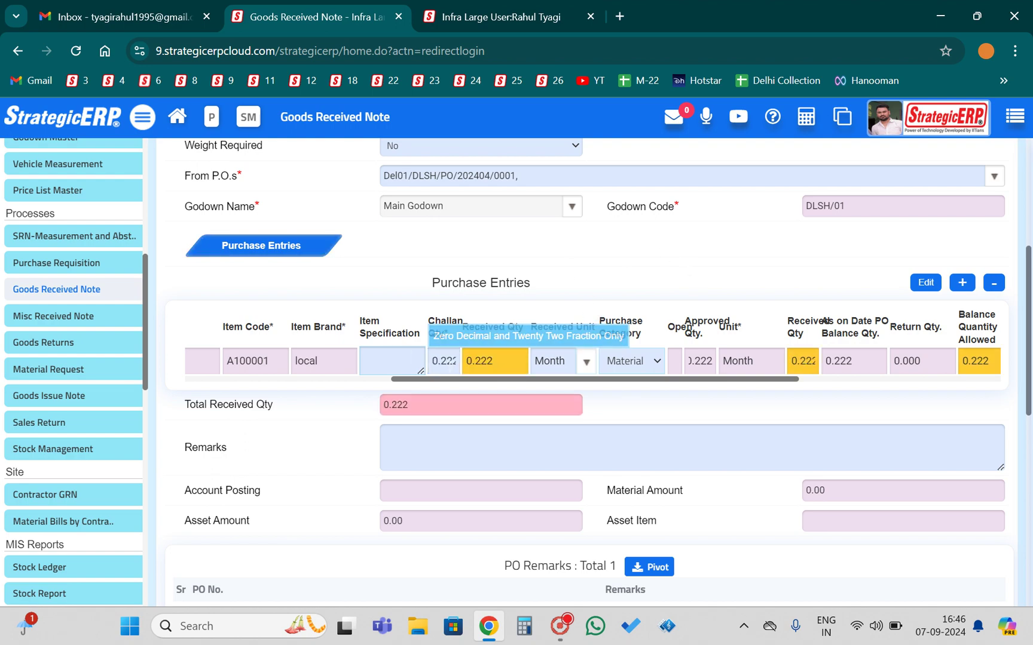
scroll(697, 419, down, 2)
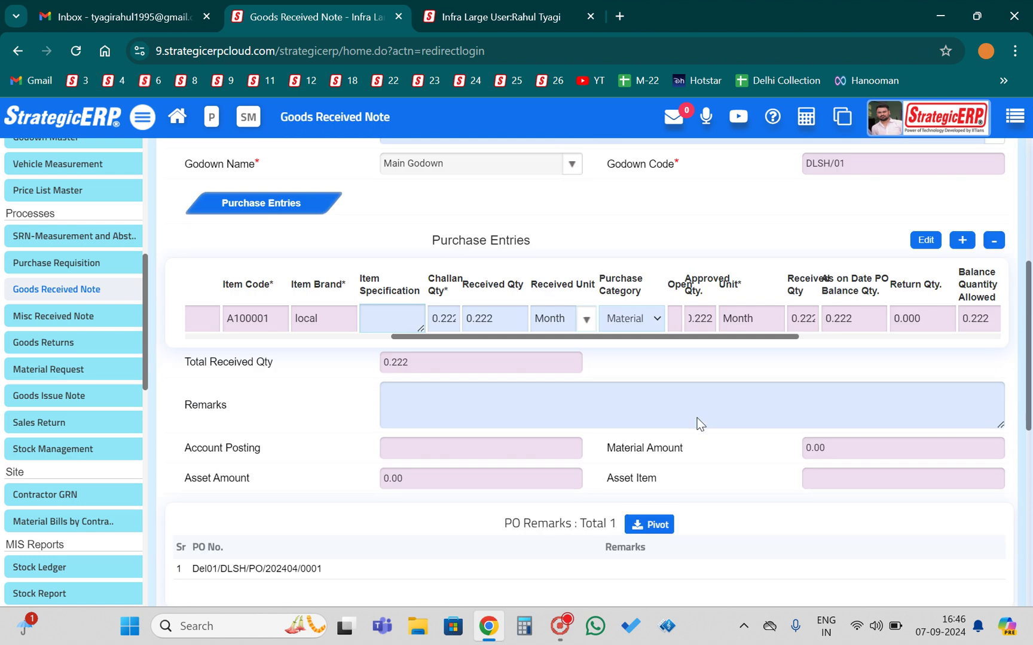
scroll(697, 418, up, 2)
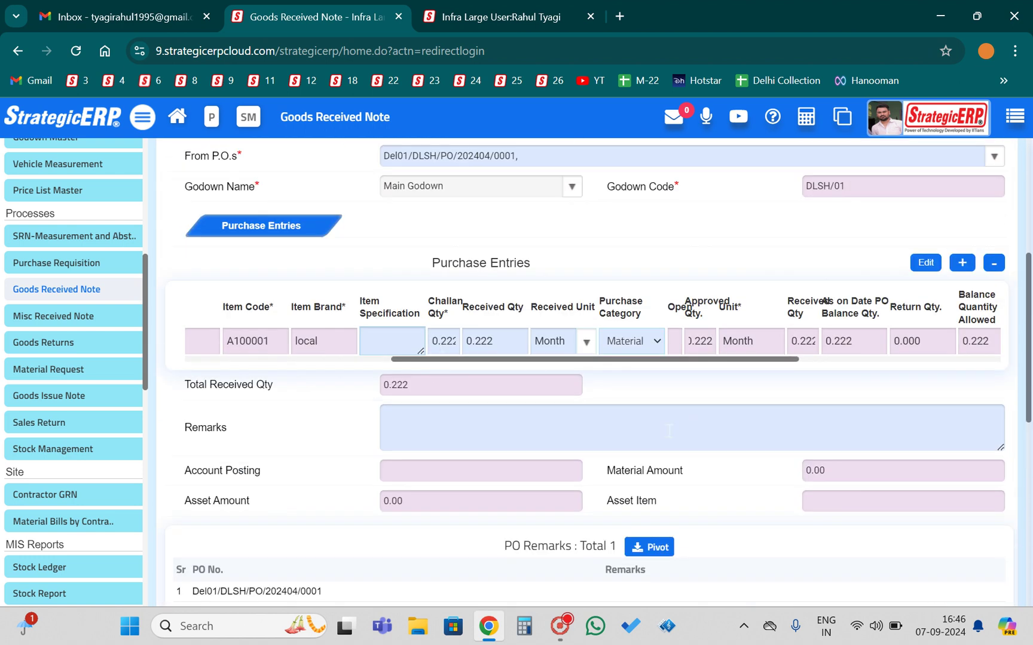
scroll(669, 431, down, 5)
Save the goods received note, confirming with Yes.
click(189, 401)
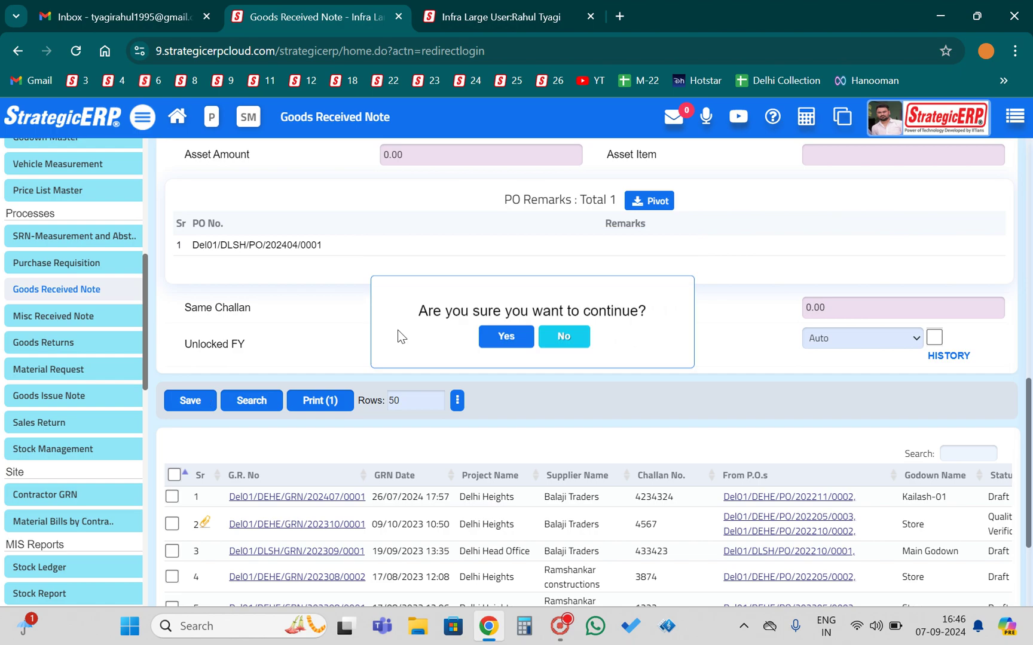
click(505, 336)
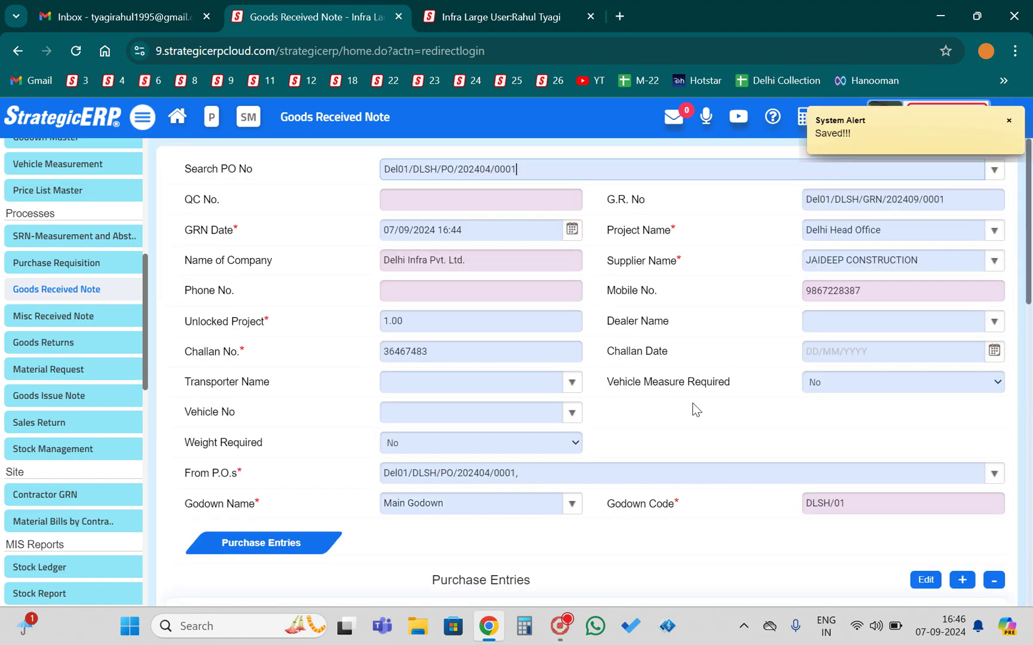
scroll(695, 410, down, 4)
scroll(693, 410, down, 3)
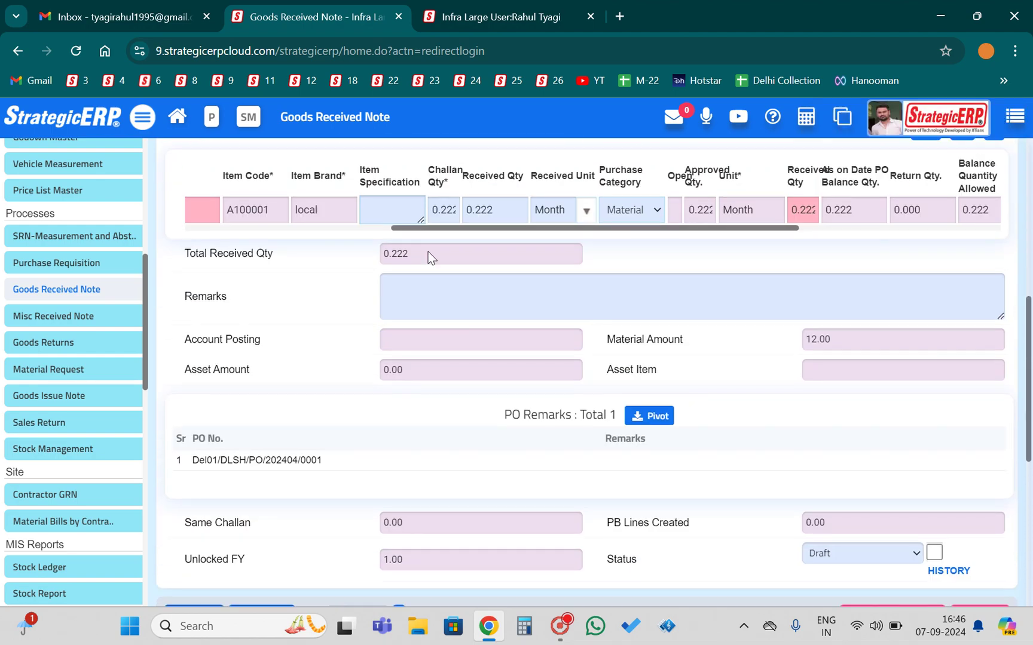
scroll(349, 216, left, 5)
scroll(753, 359, down, 4)
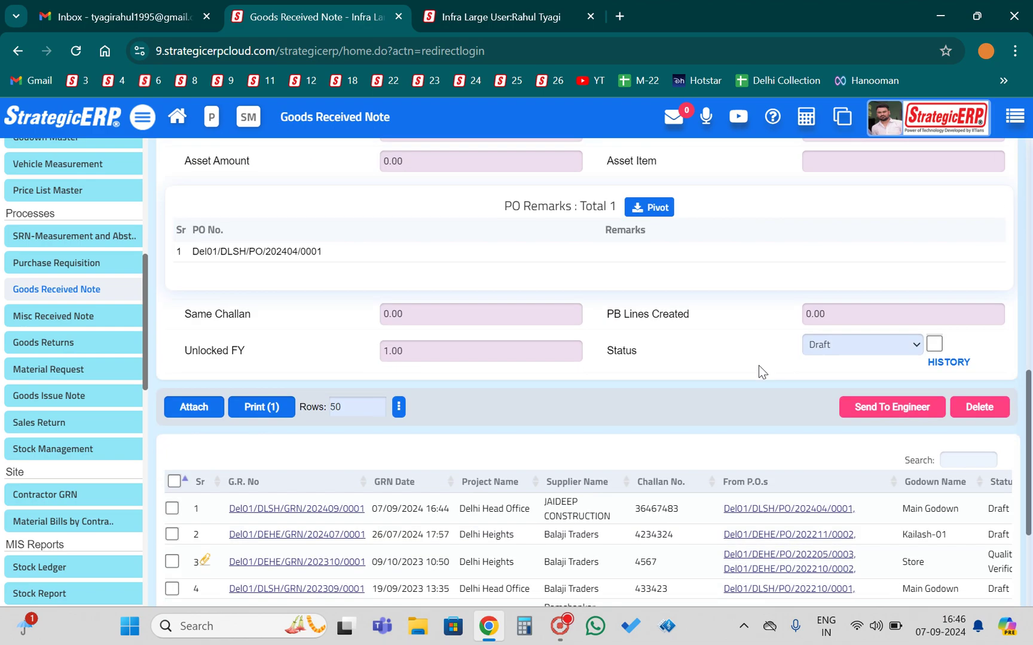
Send the GRN to the chosen engineer, leaving its status at Engineer.
click(898, 370)
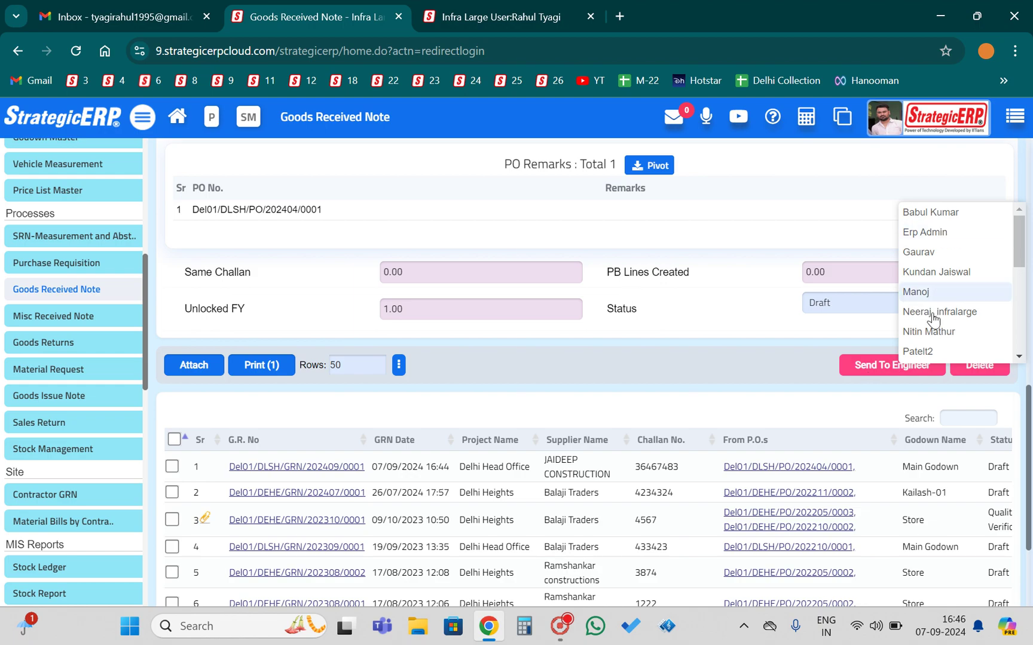
click(938, 238)
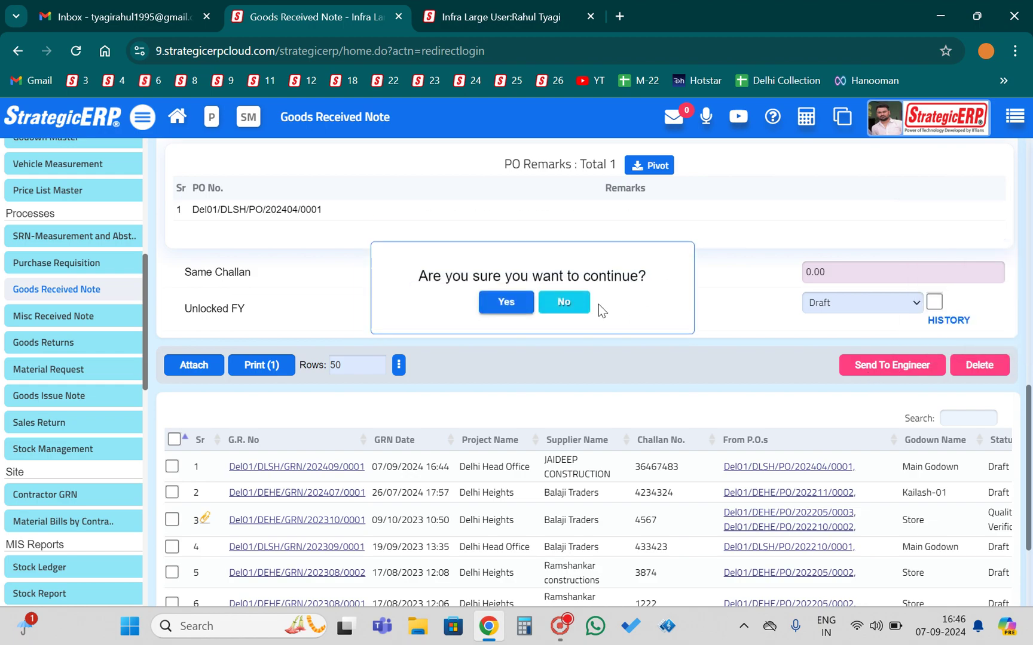
click(495, 302)
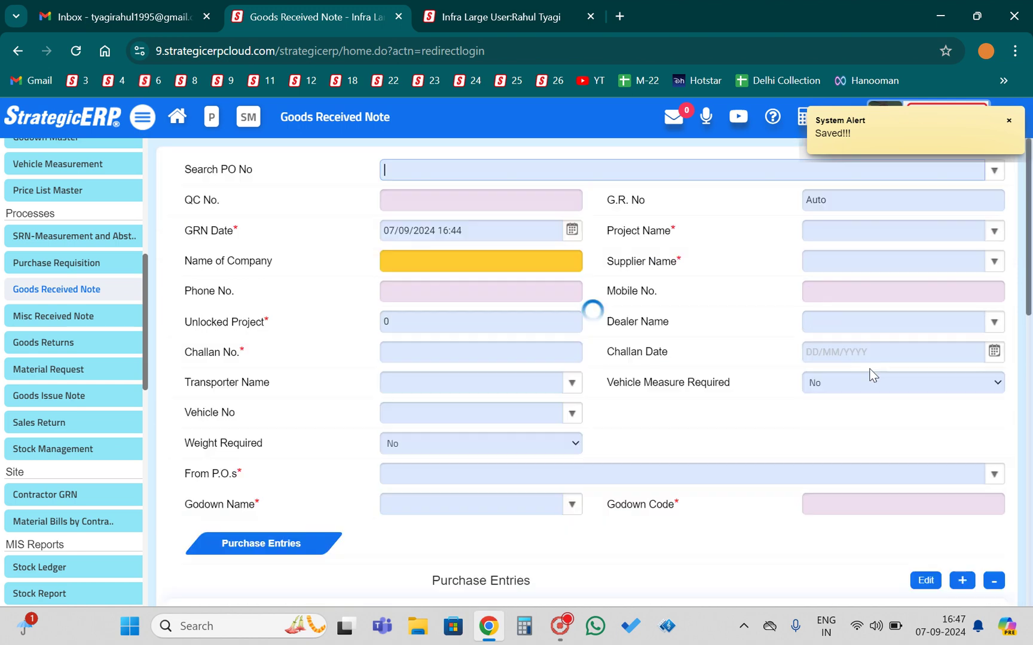
scroll(655, 361, down, 5)
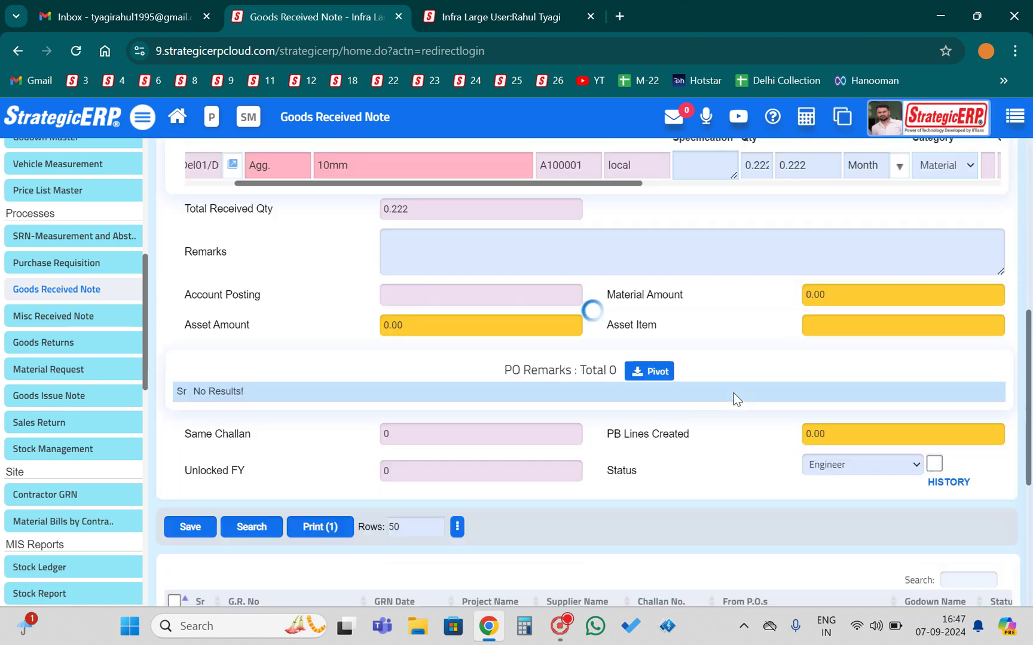
scroll(734, 392, down, 5)
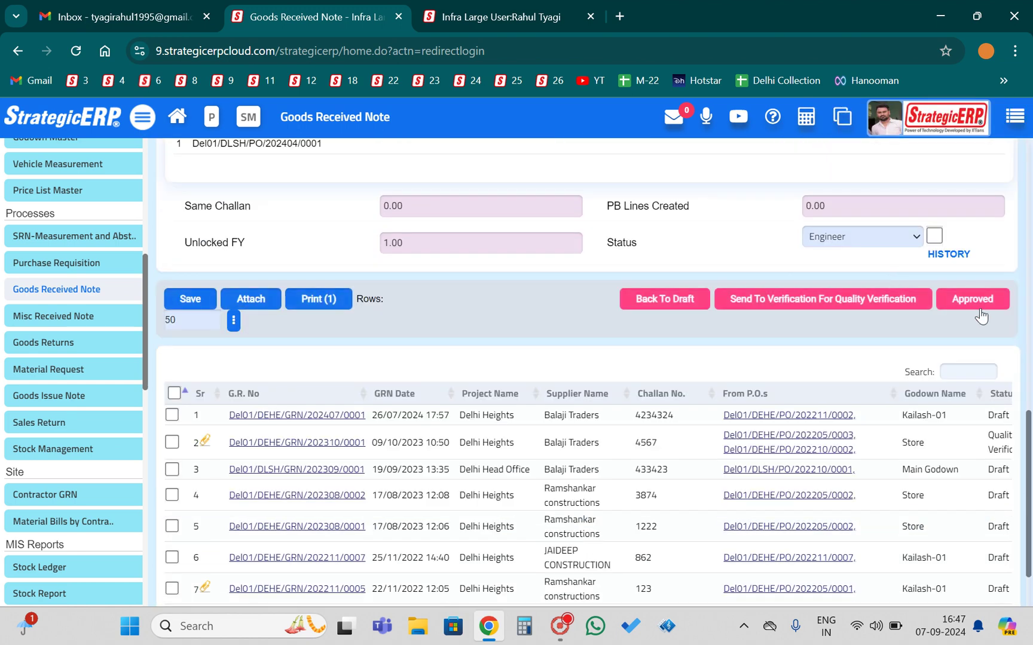
Approve GRN Del01/DLSH/GRN/202409/0001 and refresh the GRN list to show it Approved.
click(959, 302)
click(493, 236)
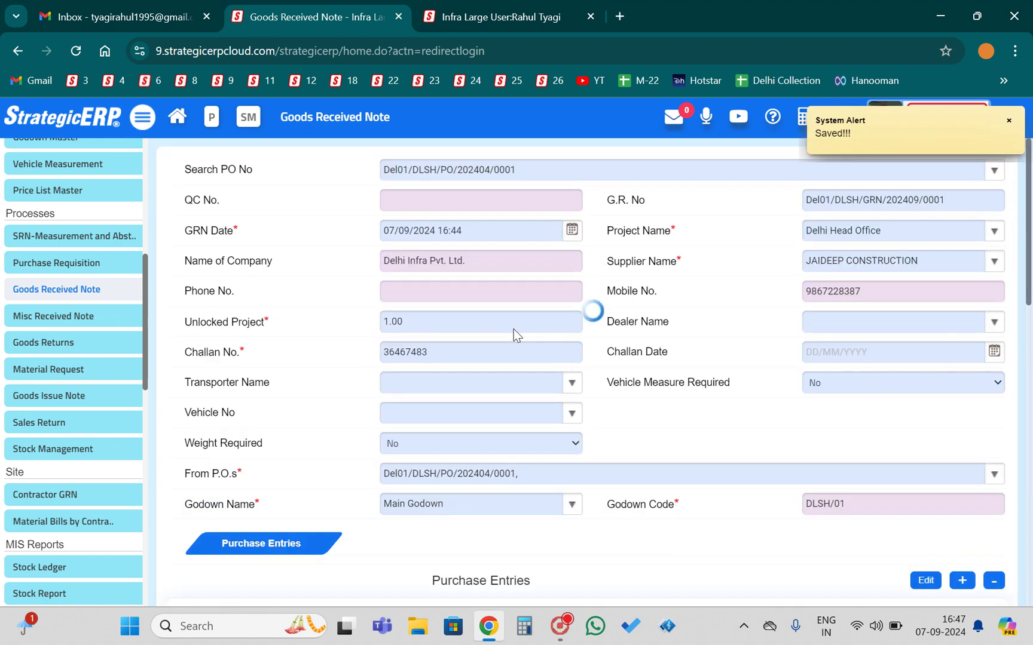
scroll(706, 380, down, 4)
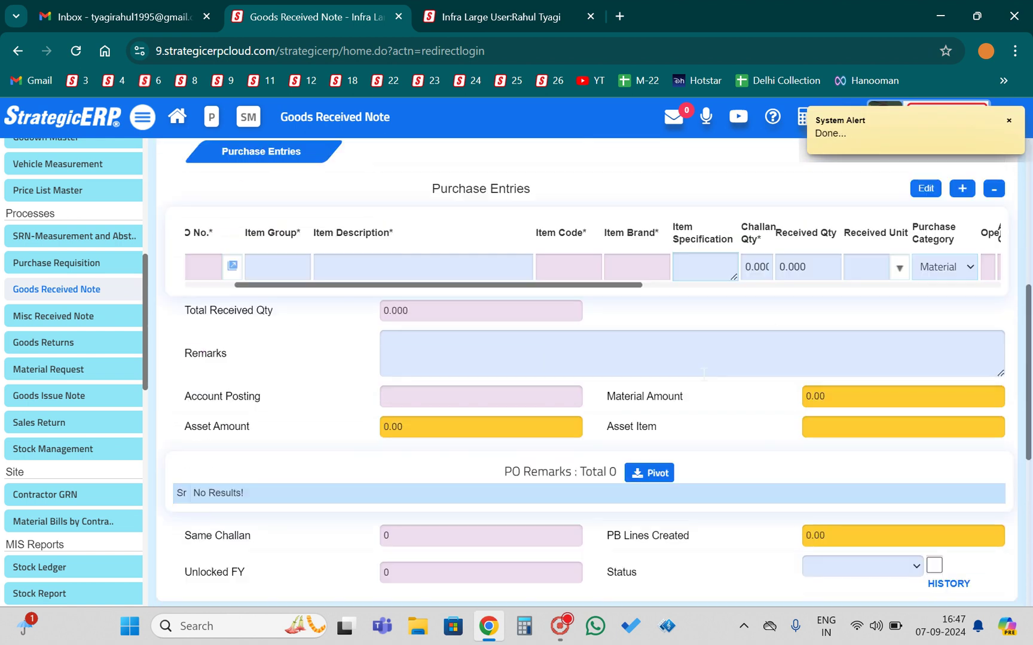
scroll(704, 377, down, 5)
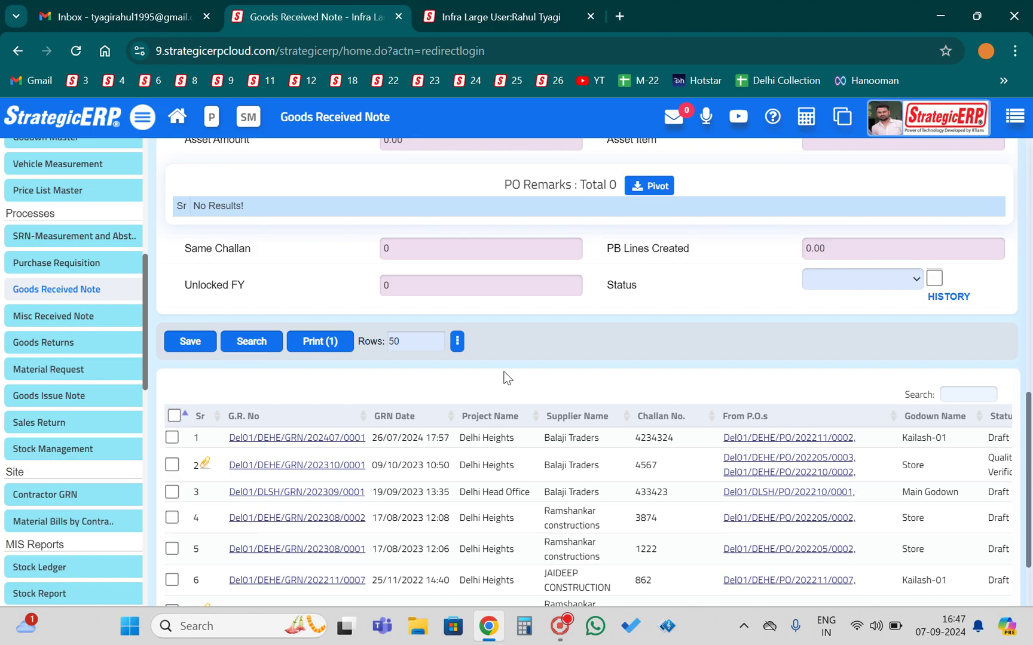
click(251, 353)
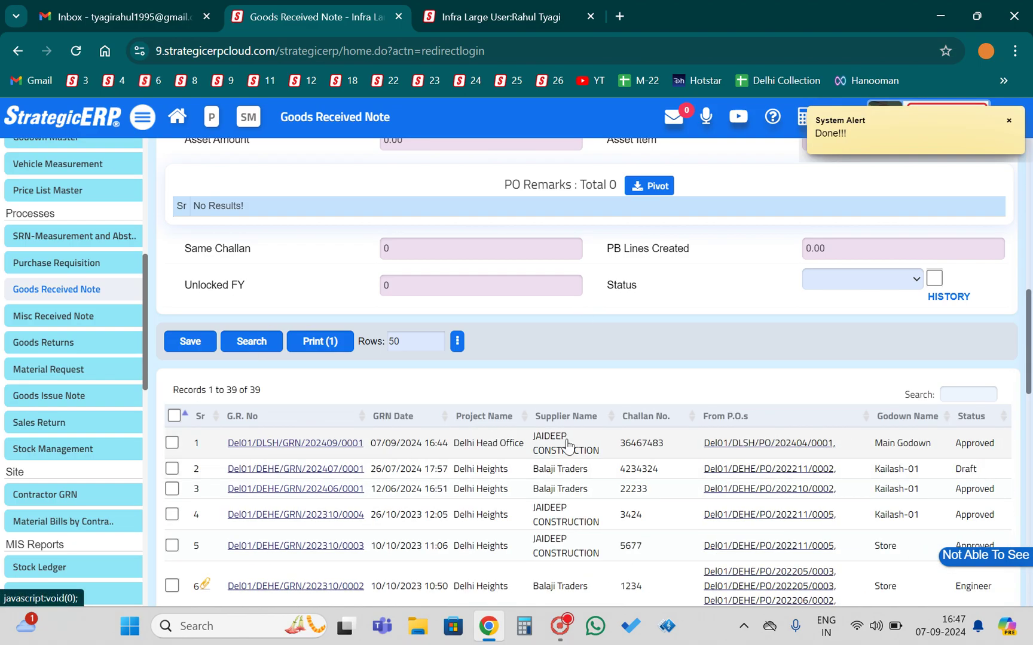
Open the approved GRN and download its Goods Receipt Note printout as Goods_Receipt_Note.xlsx.
click(397, 445)
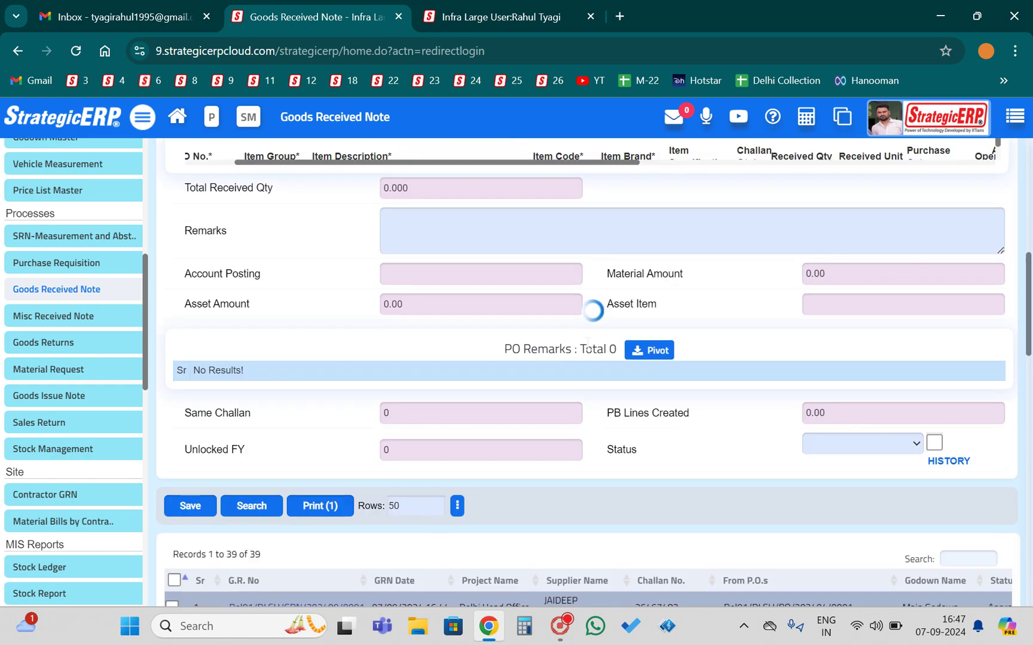
scroll(383, 287, up, 5)
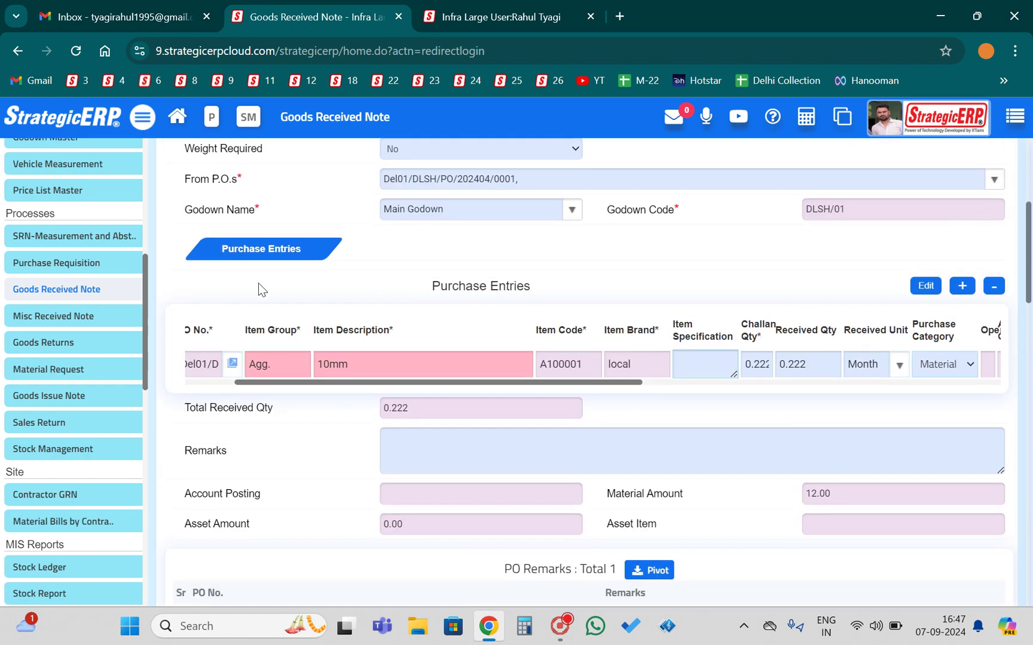
scroll(435, 341, down, 5)
click(263, 457)
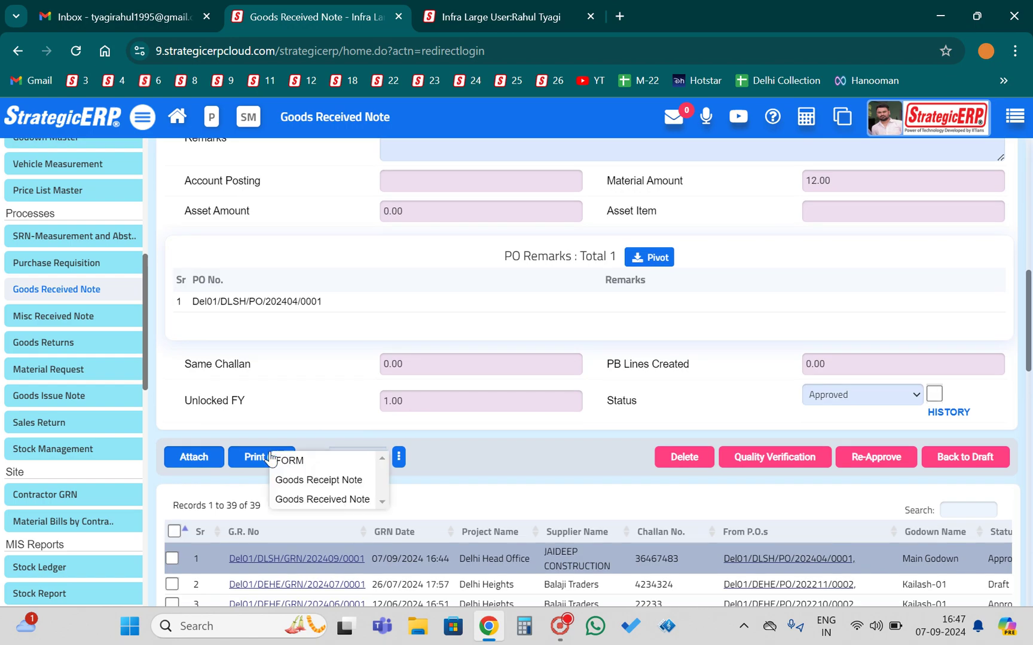
click(321, 481)
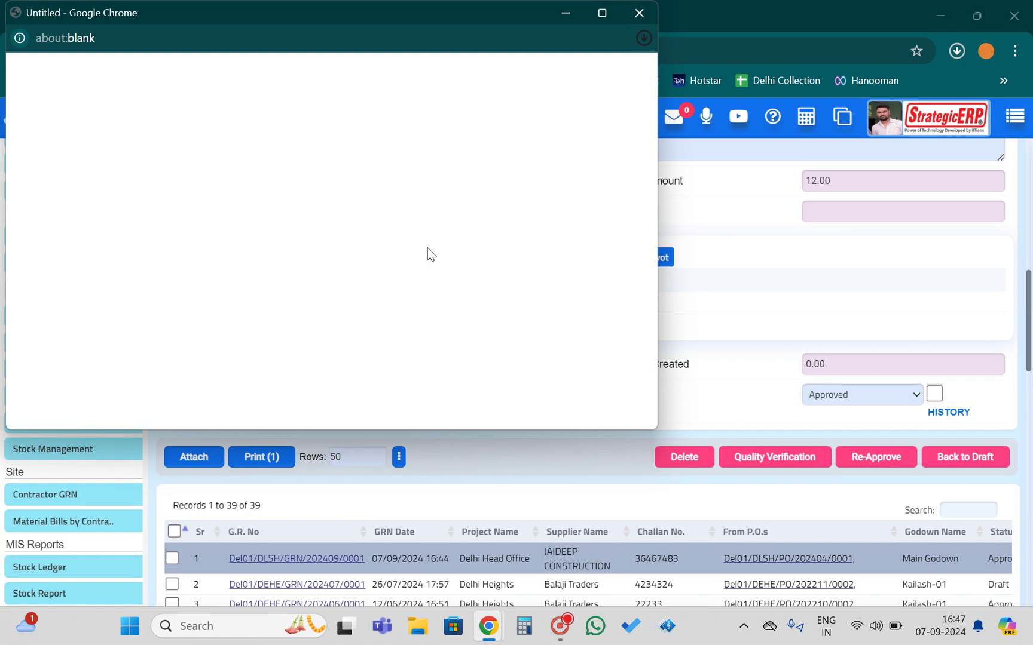
click(639, 12)
Download the Goods Received Note printout as GOODS_RECIEVED_NOTE.xlsx.
click(272, 457)
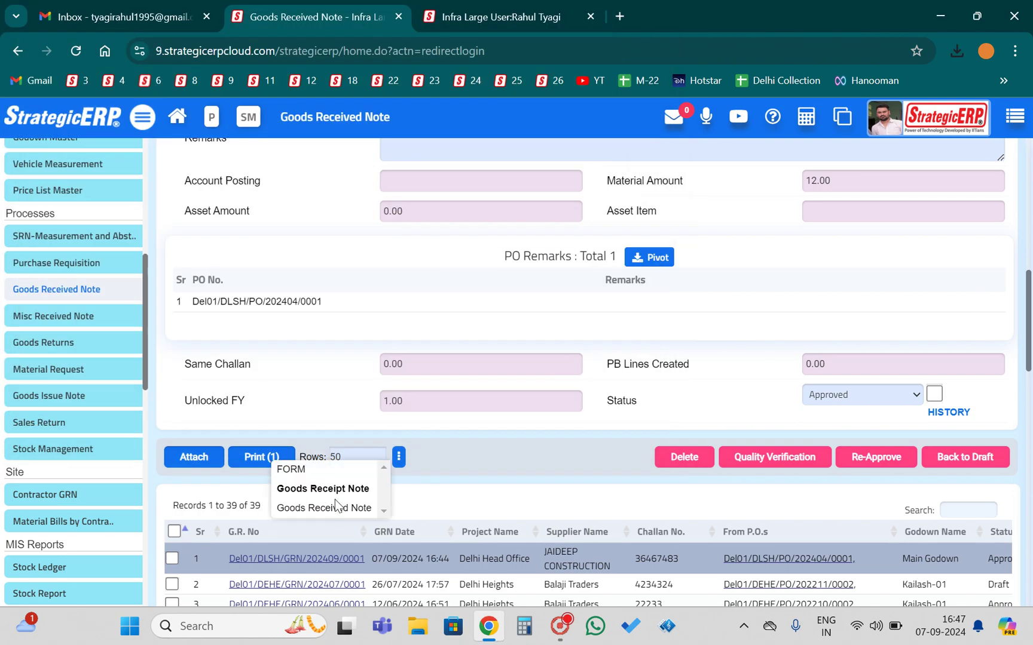
click(332, 506)
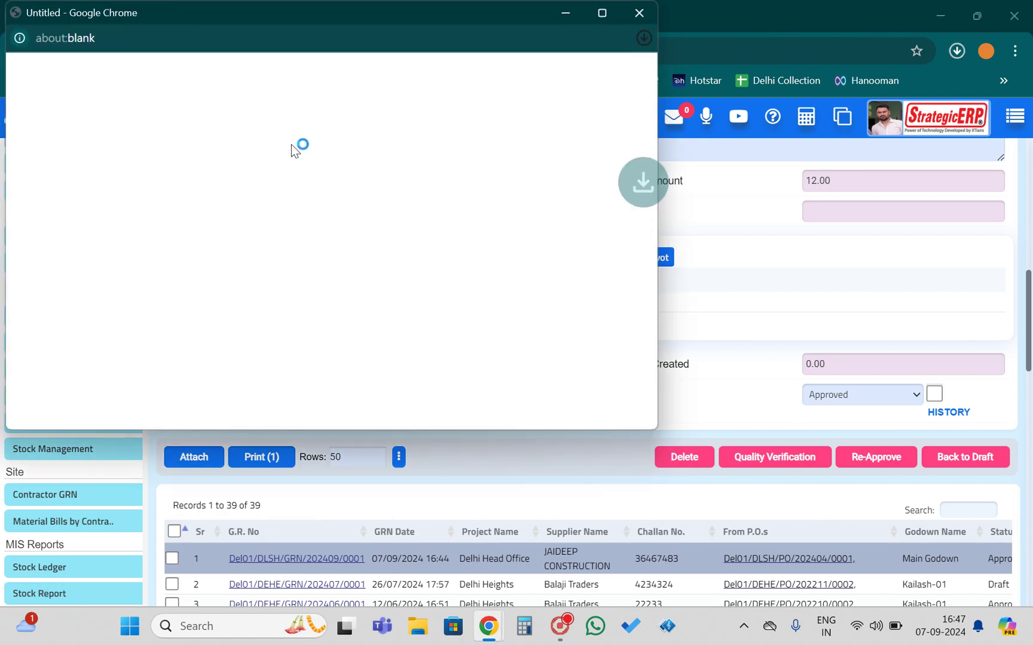
click(640, 13)
scroll(704, 368, up, 10)
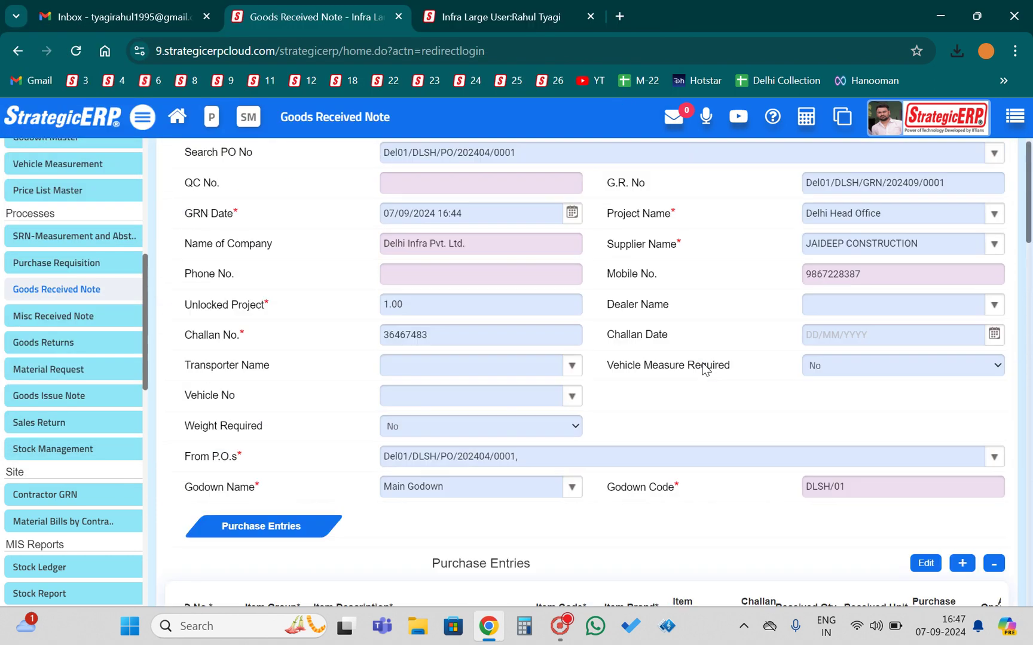
Open a blank Purchase Bills form from the Purchase Process section of Purchase Management.
scroll(704, 369, up, 1)
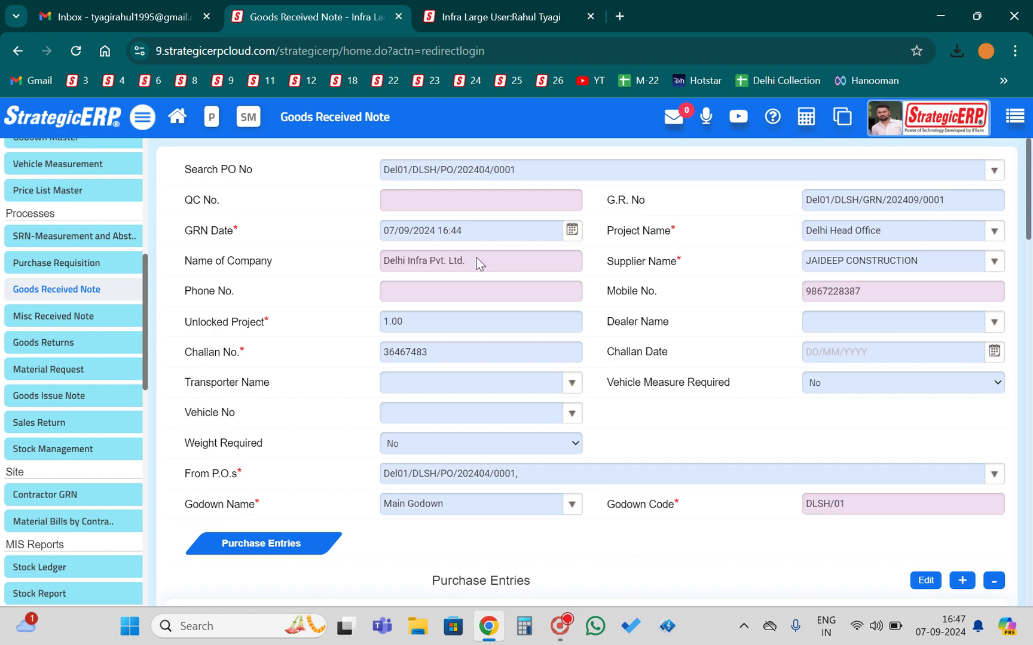
scroll(81, 400, up, 3)
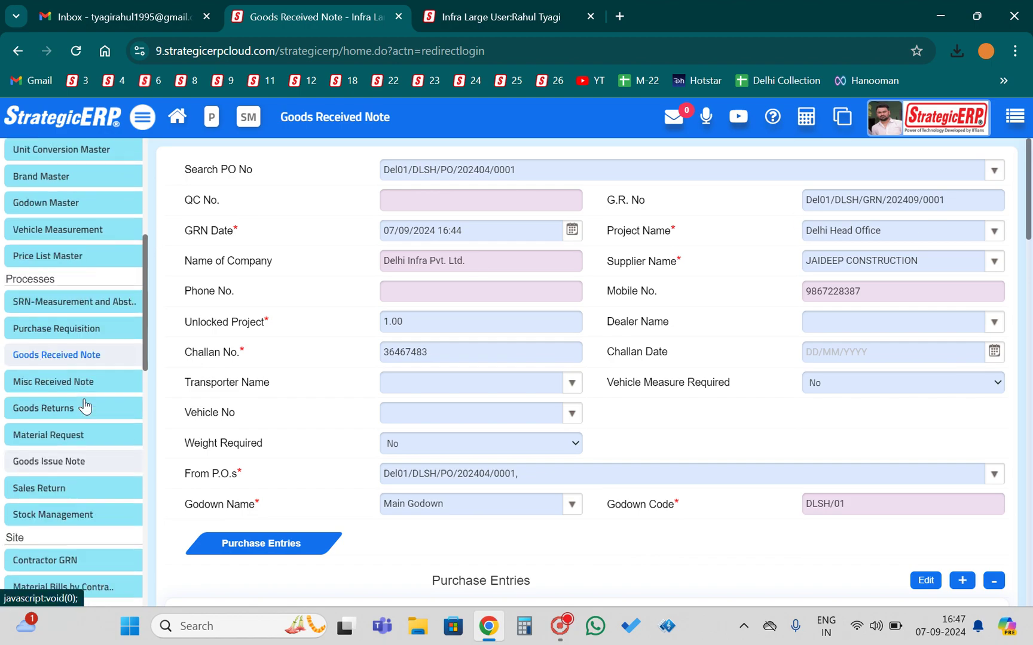
scroll(83, 406, up, 4)
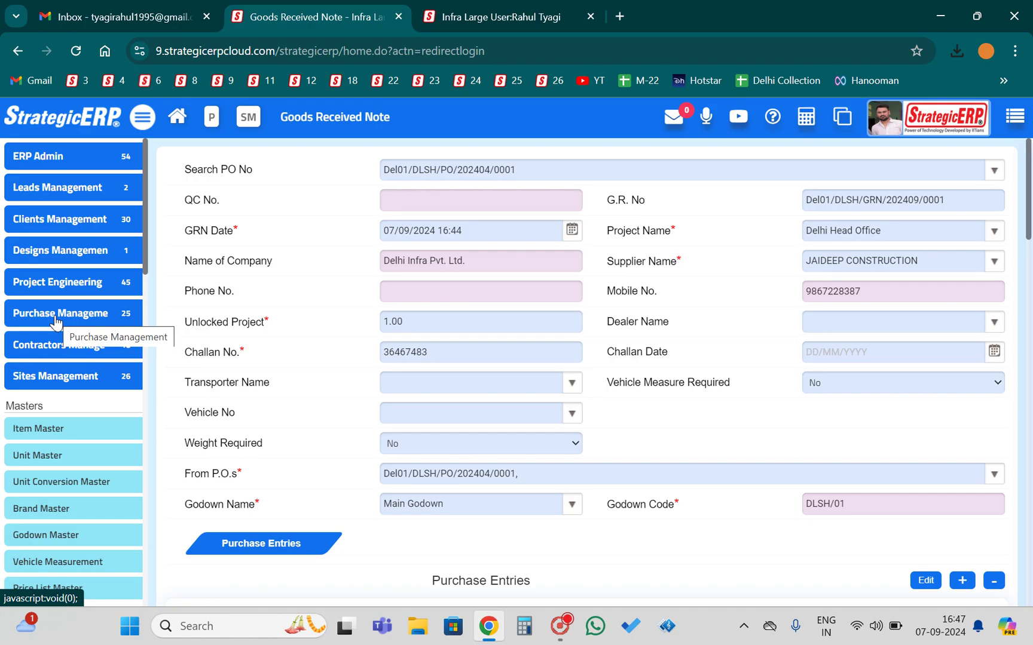
click(55, 321)
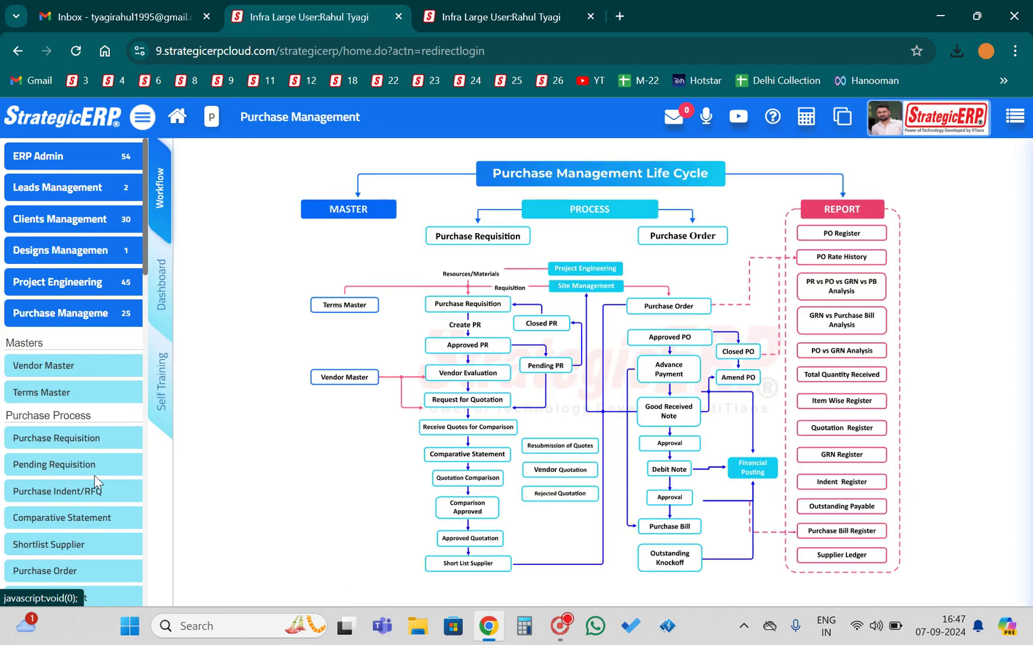
scroll(95, 476, down, 3)
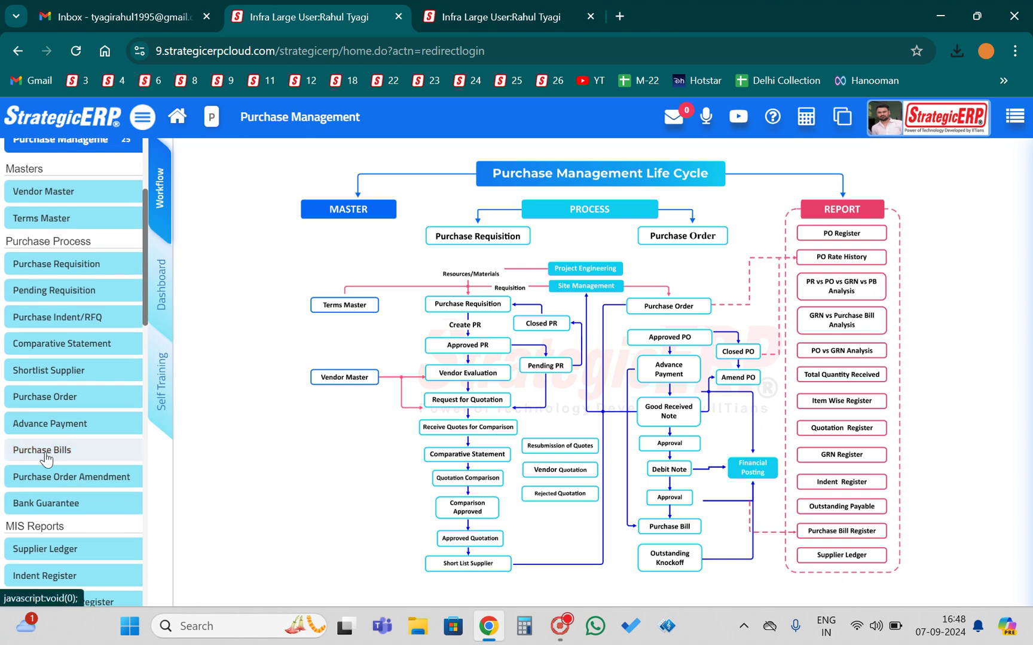
scroll(48, 459, down, 1)
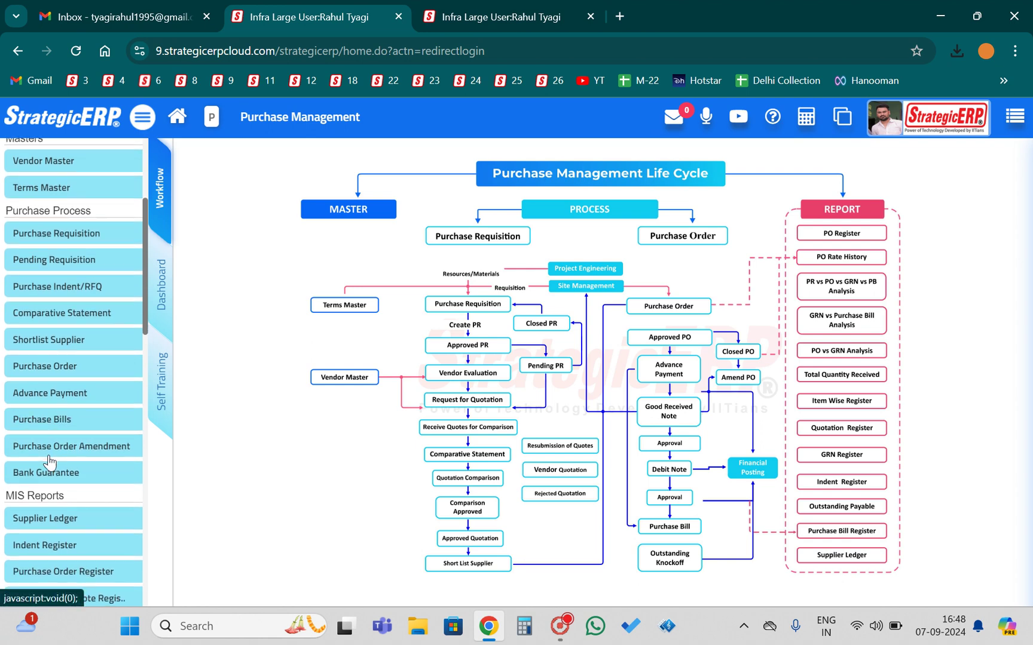
click(42, 421)
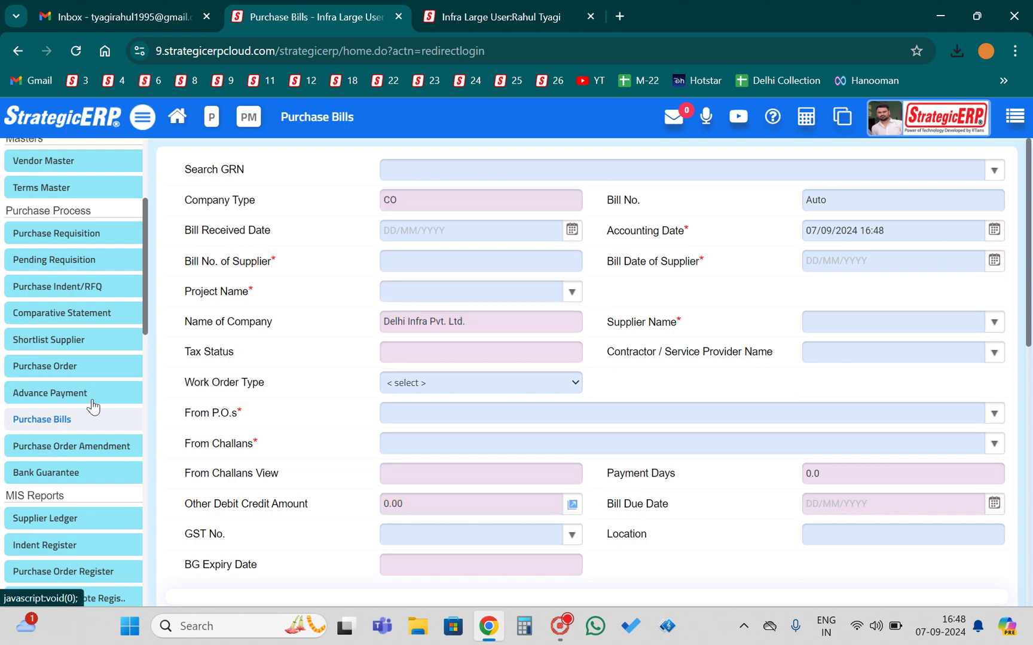
Switch to the second tab's module sidebar, briefly expanding and collapsing Performance Management.
click(410, 171)
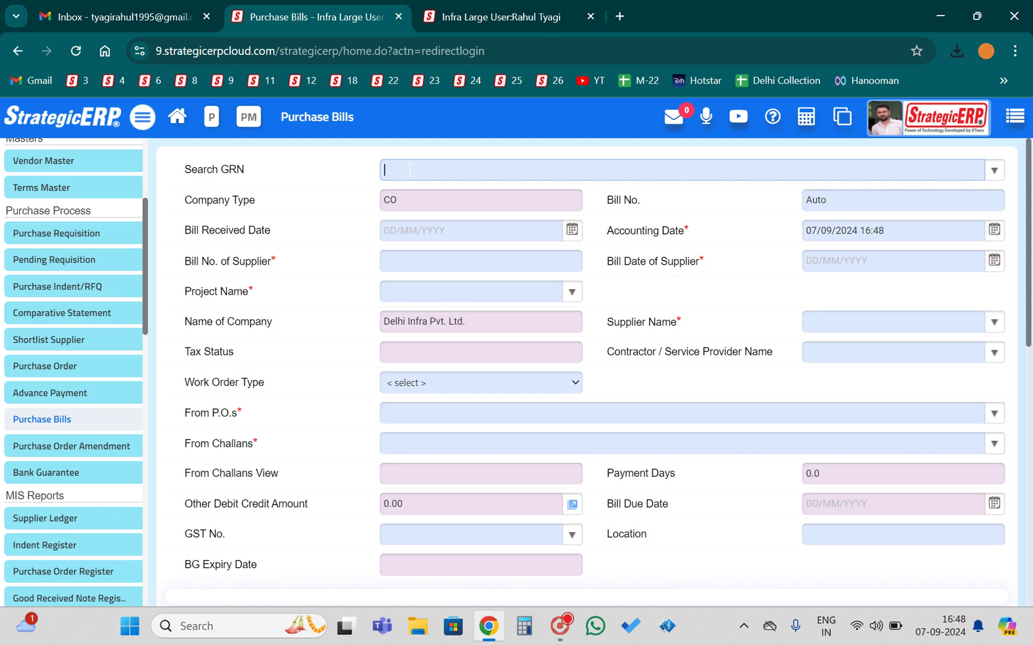
click(512, 17)
scroll(148, 526, down, 8)
scroll(173, 300, down, 5)
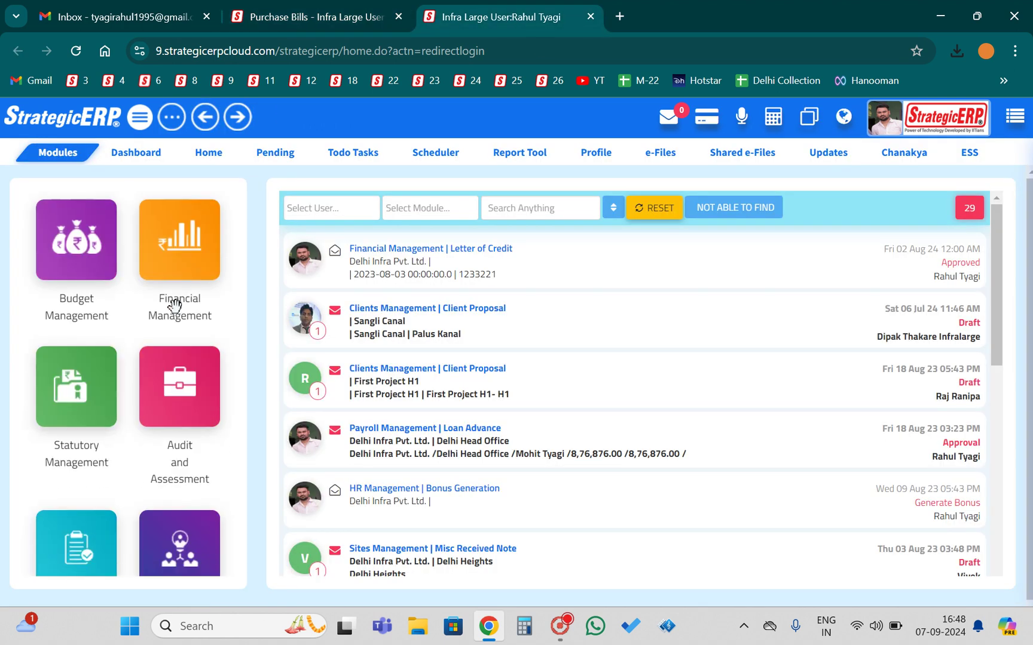
scroll(99, 427, up, 4)
scroll(99, 428, up, 4)
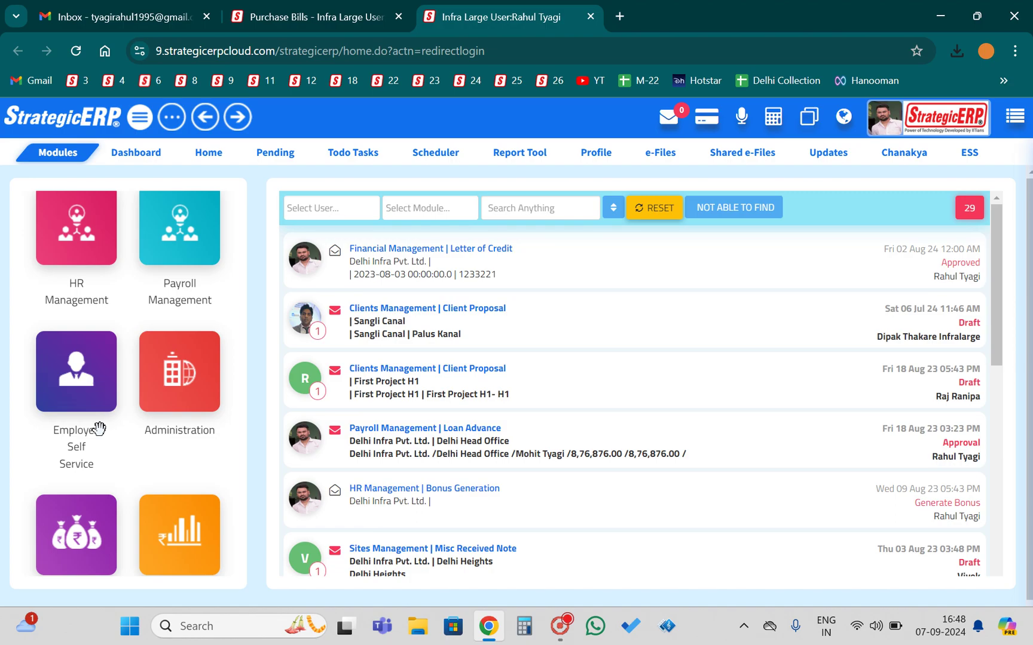
click(71, 263)
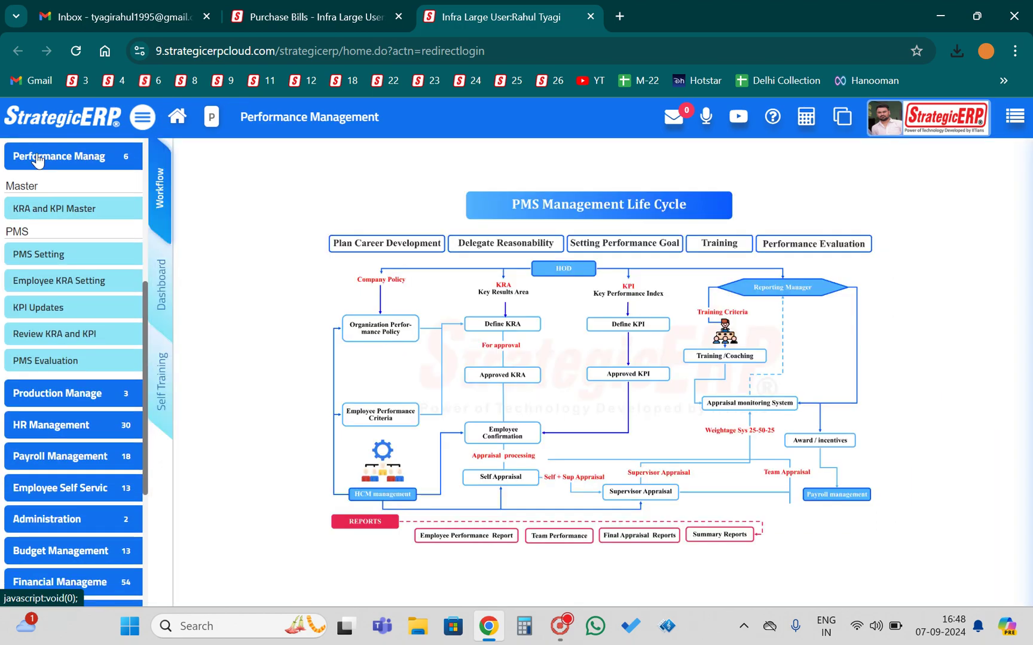
click(37, 158)
Open the Goods Received Note screen under Sites Management processes.
scroll(65, 418, up, 4)
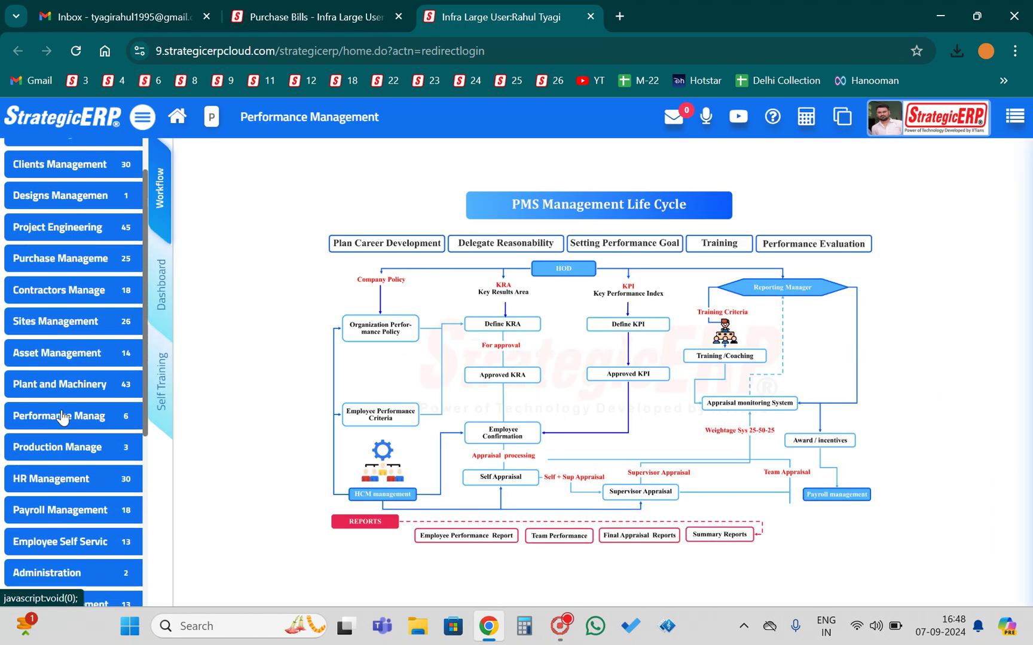
scroll(62, 417, up, 2)
click(53, 377)
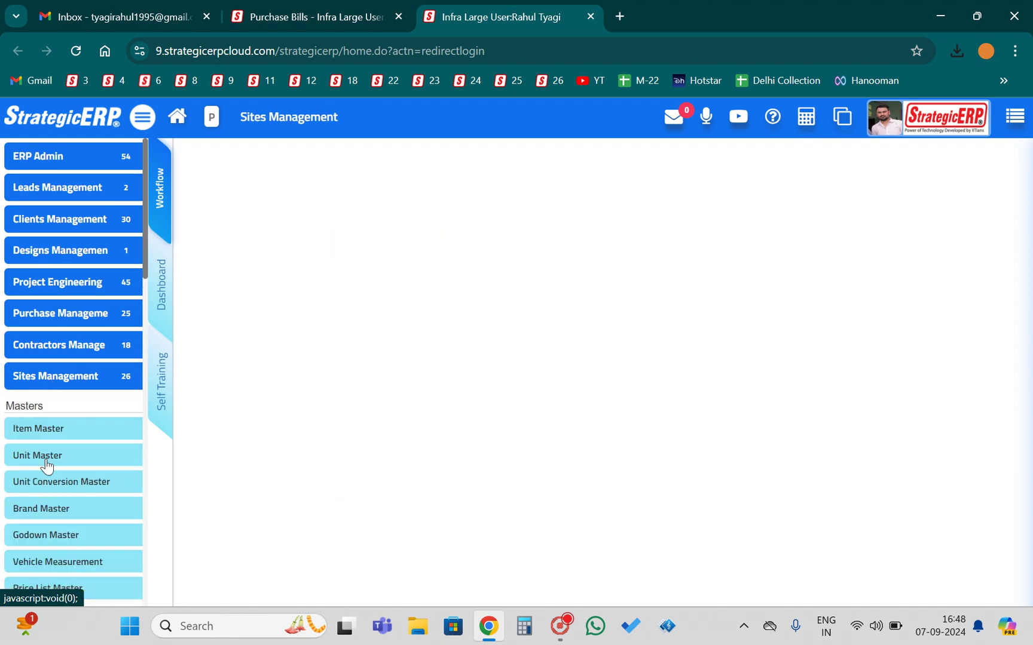
scroll(62, 472, down, 3)
scroll(63, 472, down, 2)
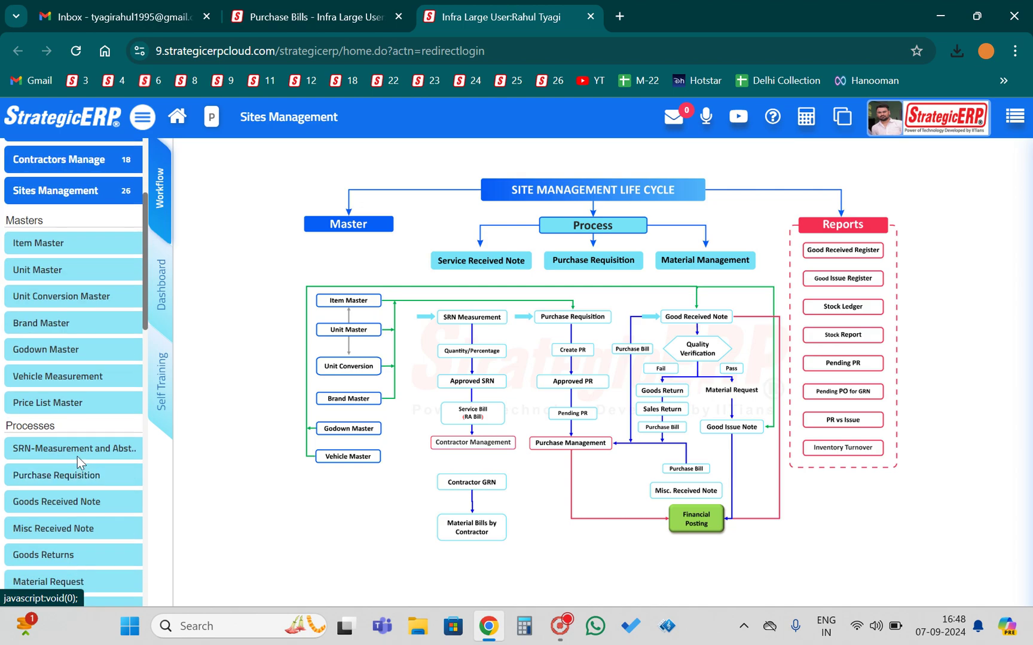
scroll(61, 431, down, 2)
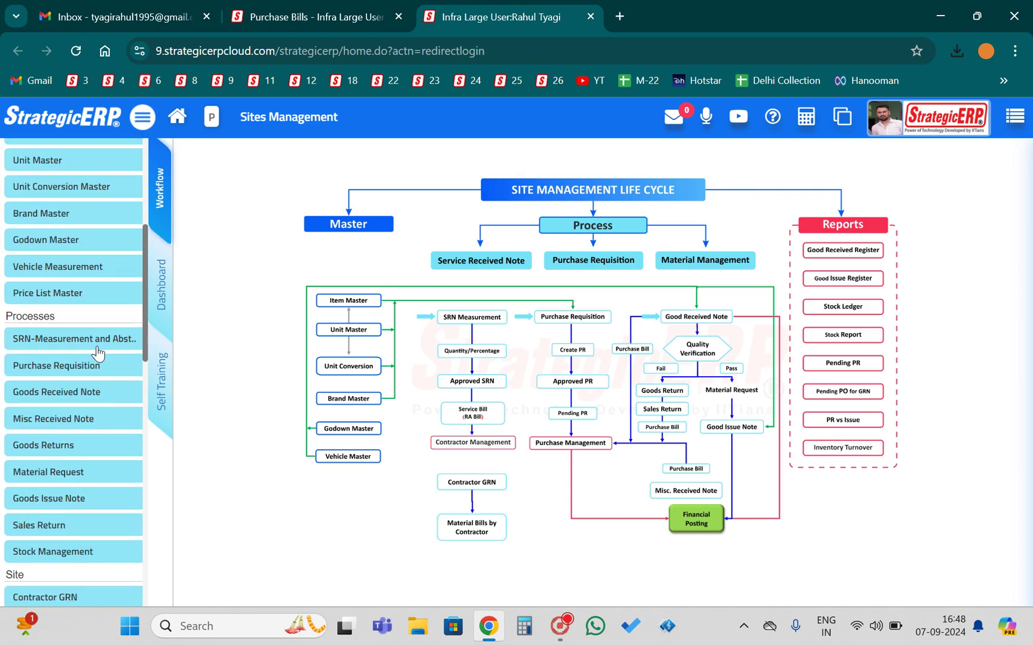
click(60, 392)
scroll(299, 442, down, 5)
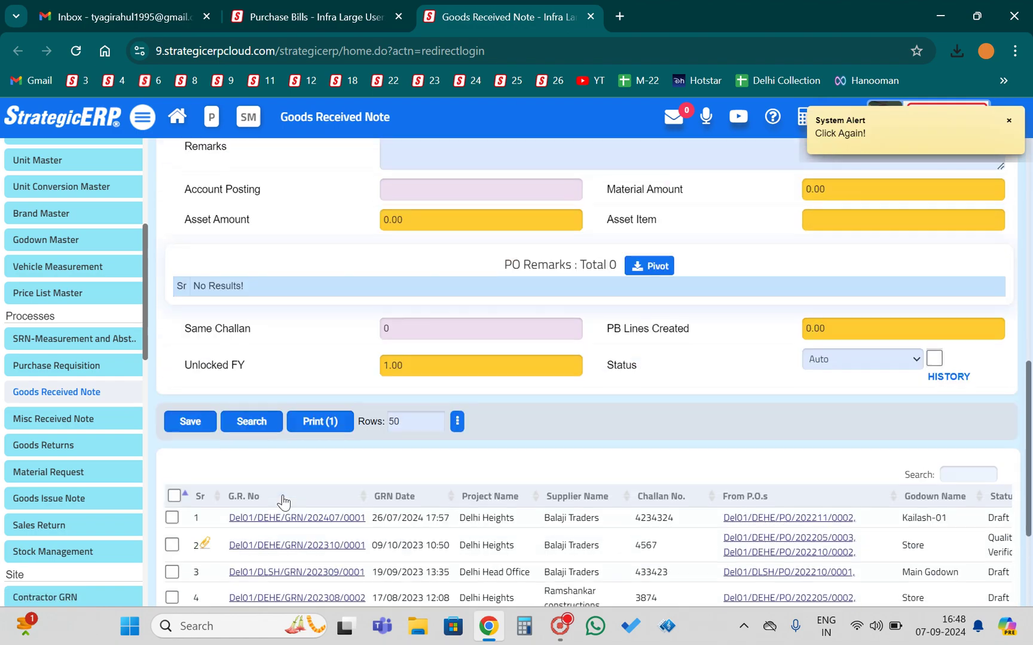
Copy GRN Del01/DLSH/GRN/202409/0001 and load it into the Purchase Bills form via Search GRN.
click(245, 417)
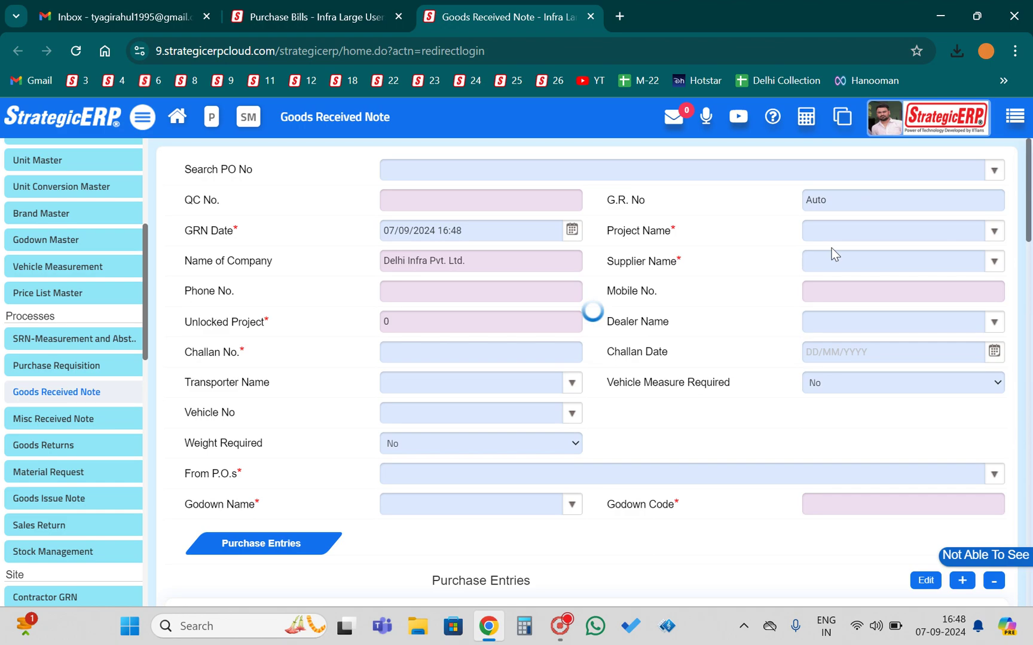
triple_click(860, 200)
key(ctrl+c)
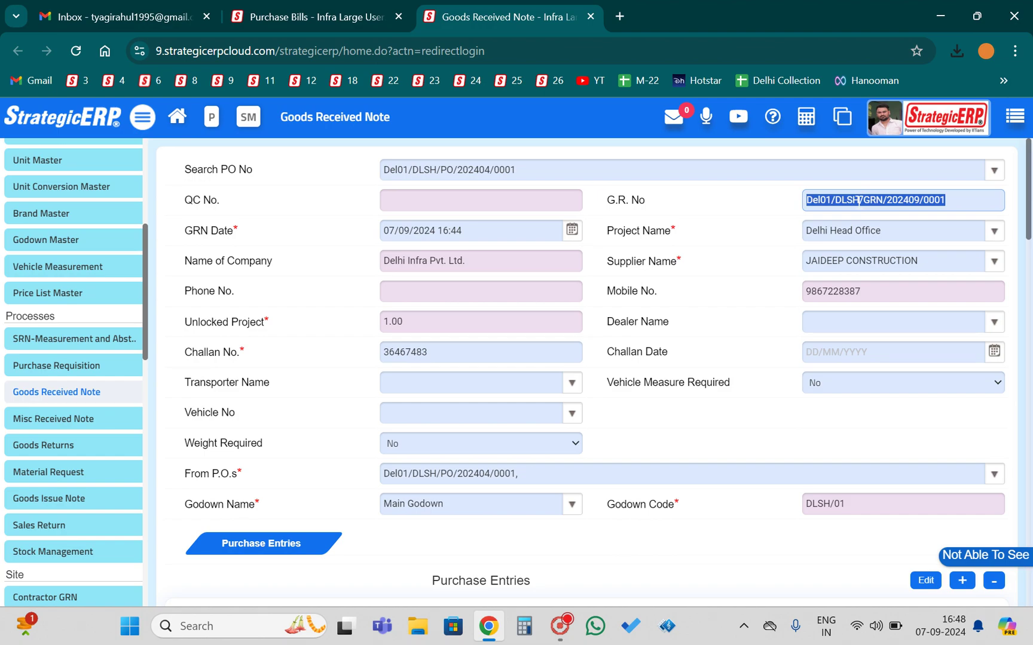
click(350, 23)
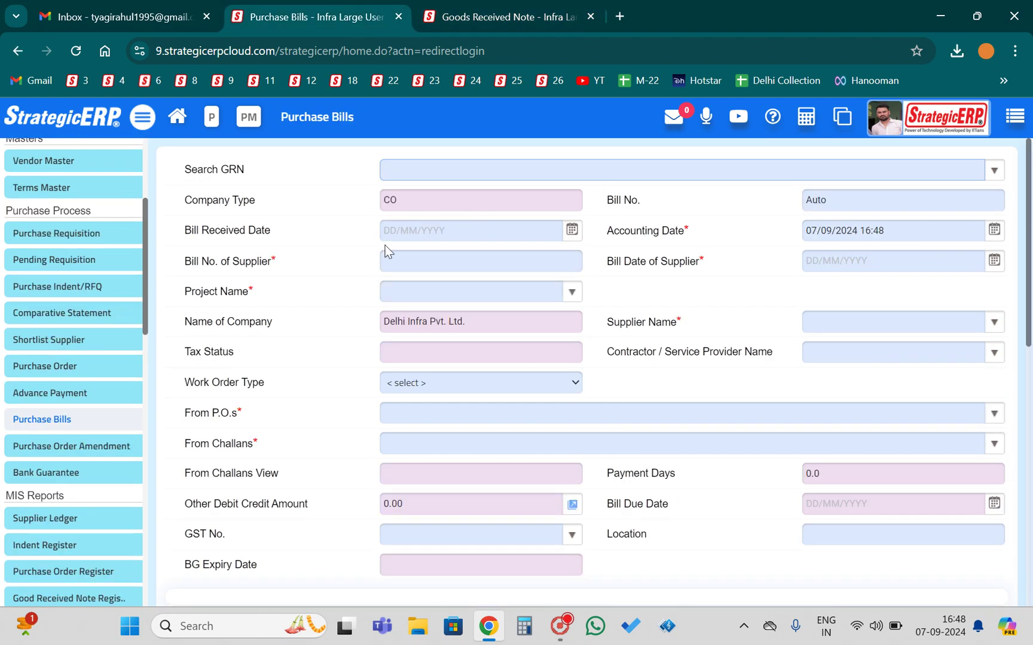
key(ctrl+v)
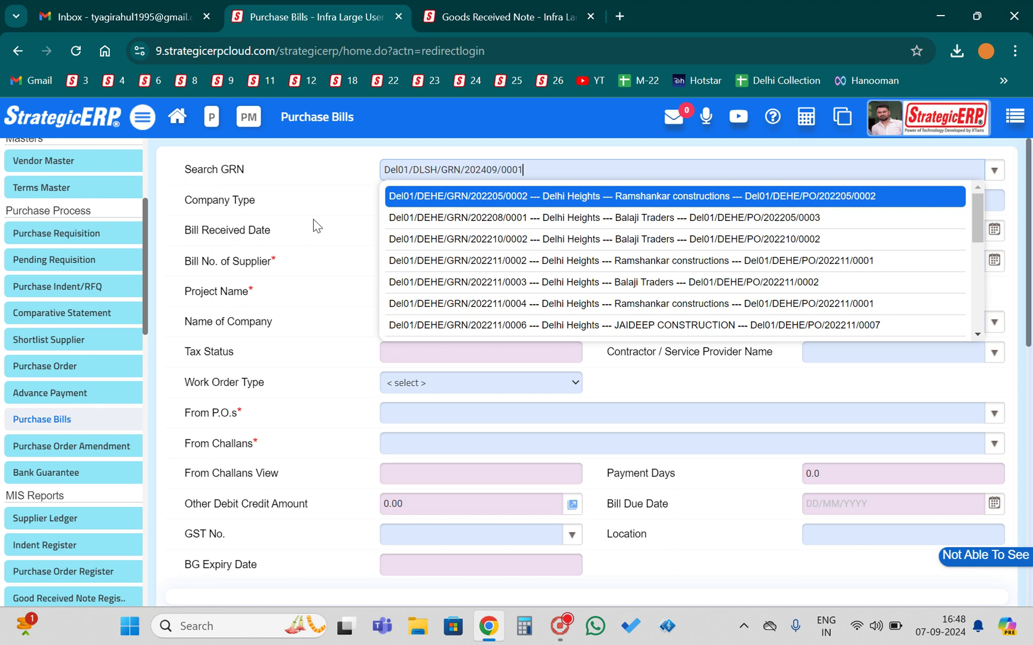
click(304, 177)
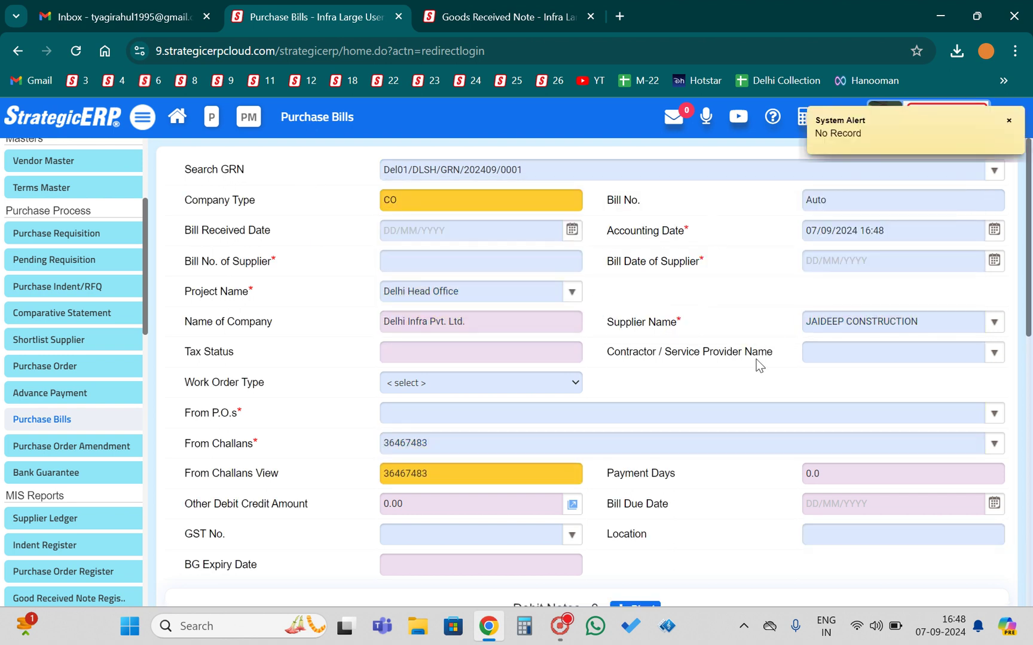
scroll(759, 365, down, 5)
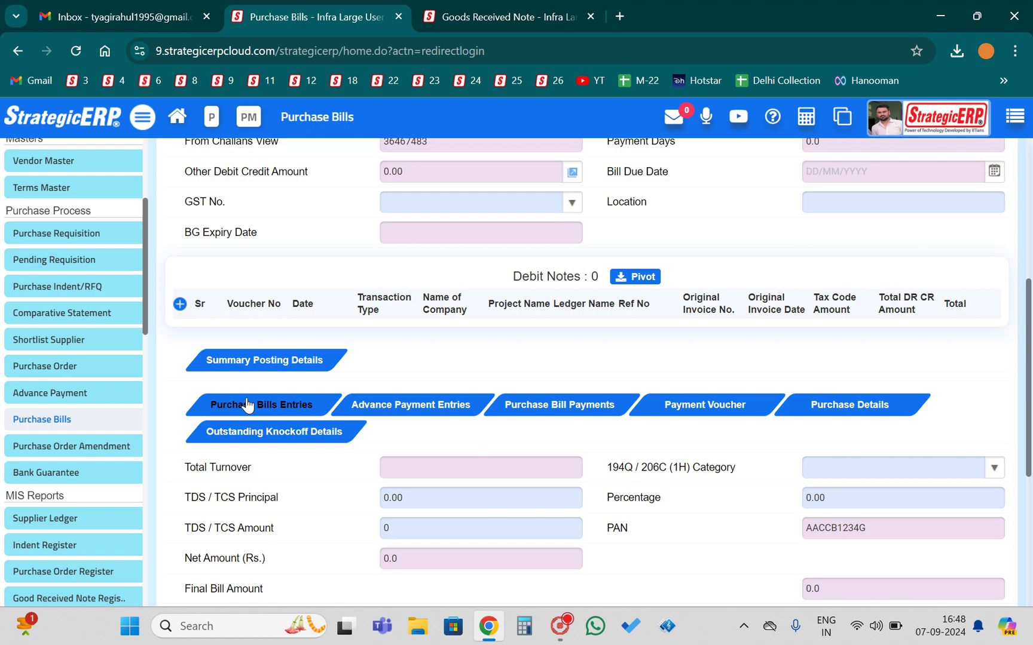
click(247, 405)
scroll(588, 419, down, 2)
scroll(592, 382, up, 7)
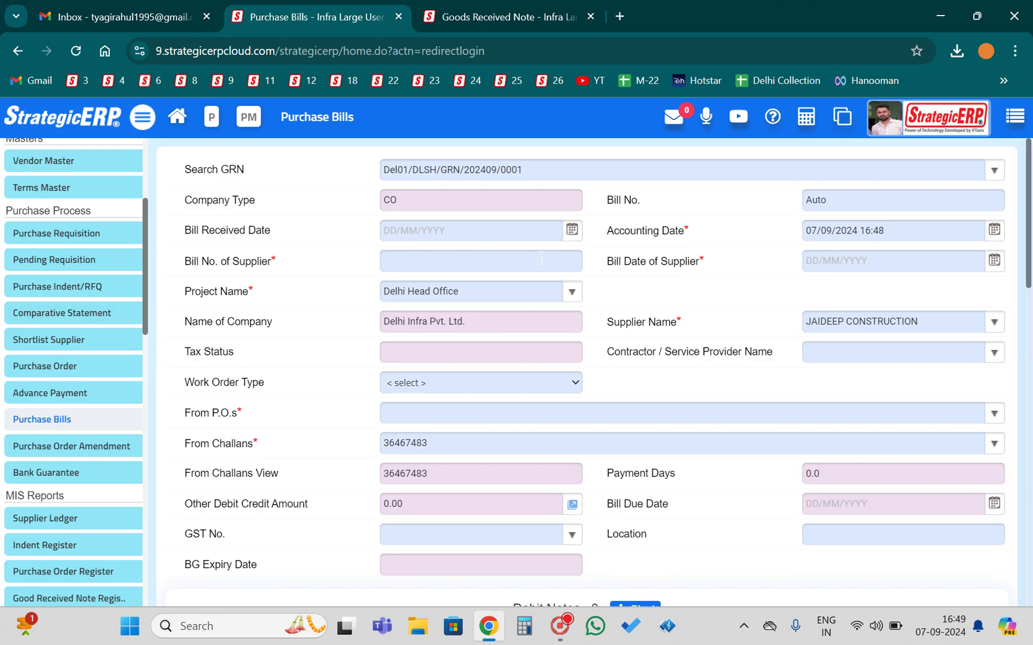
Set bill received date 07/09/2024, supplier bill number 53678 and supplier bill date 07/09/2024.
click(572, 233)
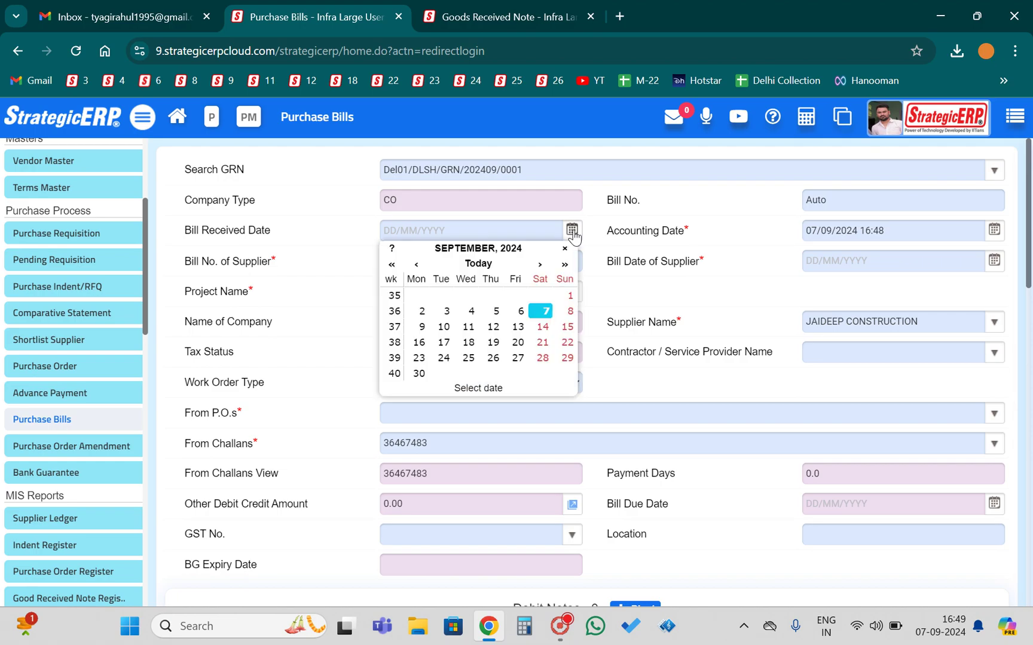
click(539, 307)
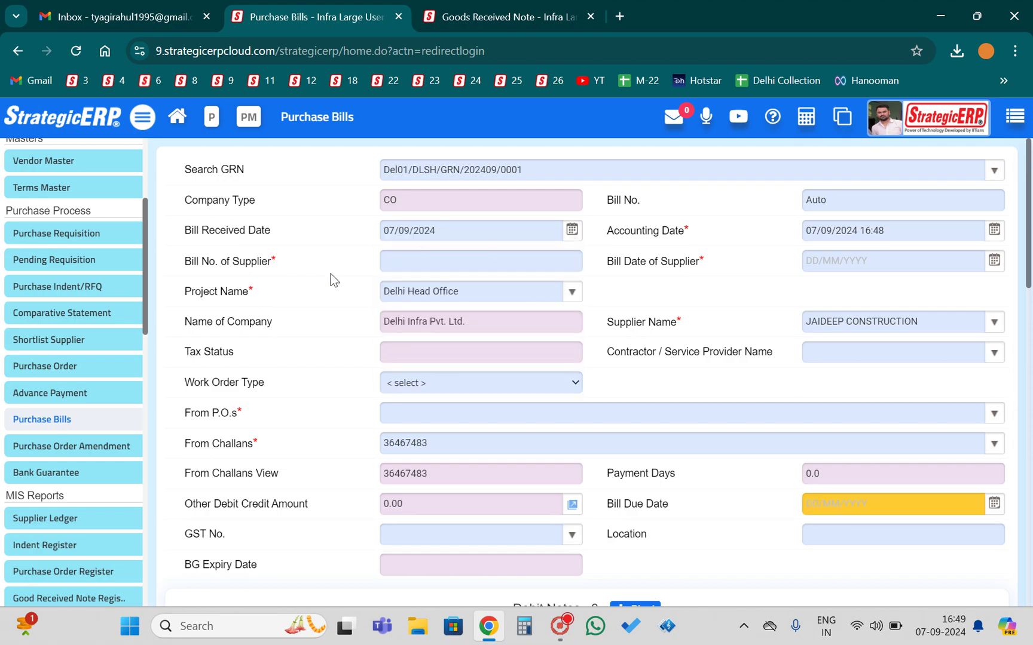
click(424, 254)
text(53678)
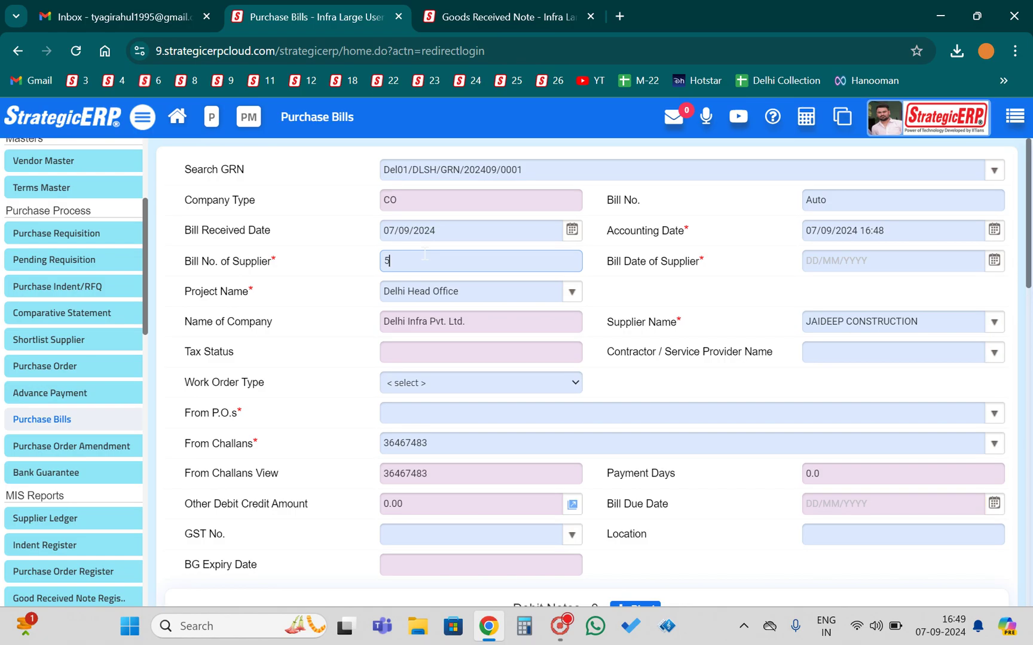
click(722, 289)
click(994, 261)
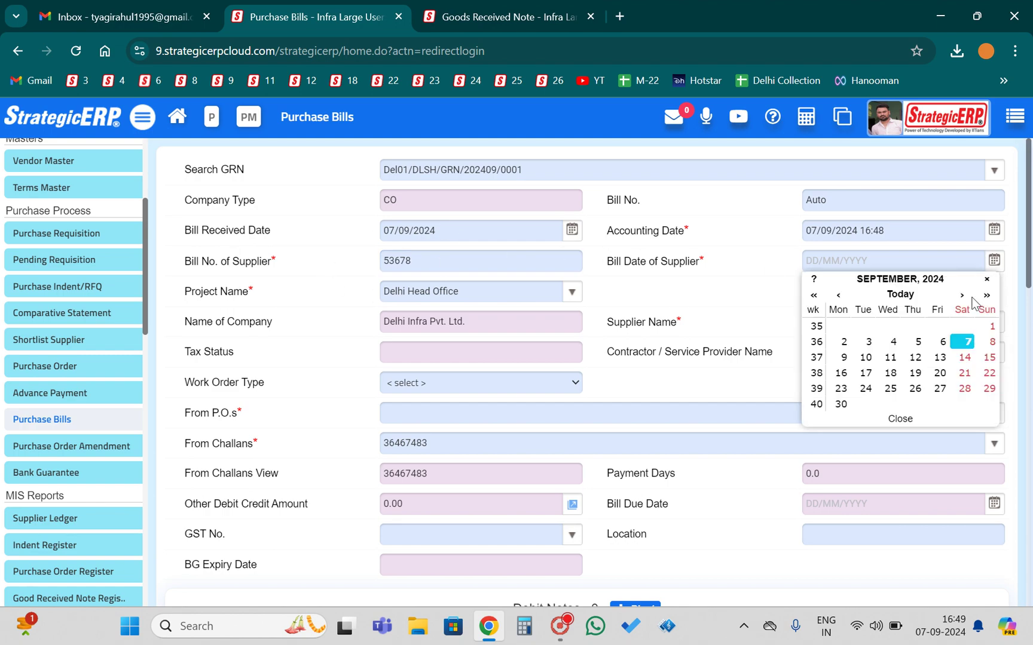
click(963, 341)
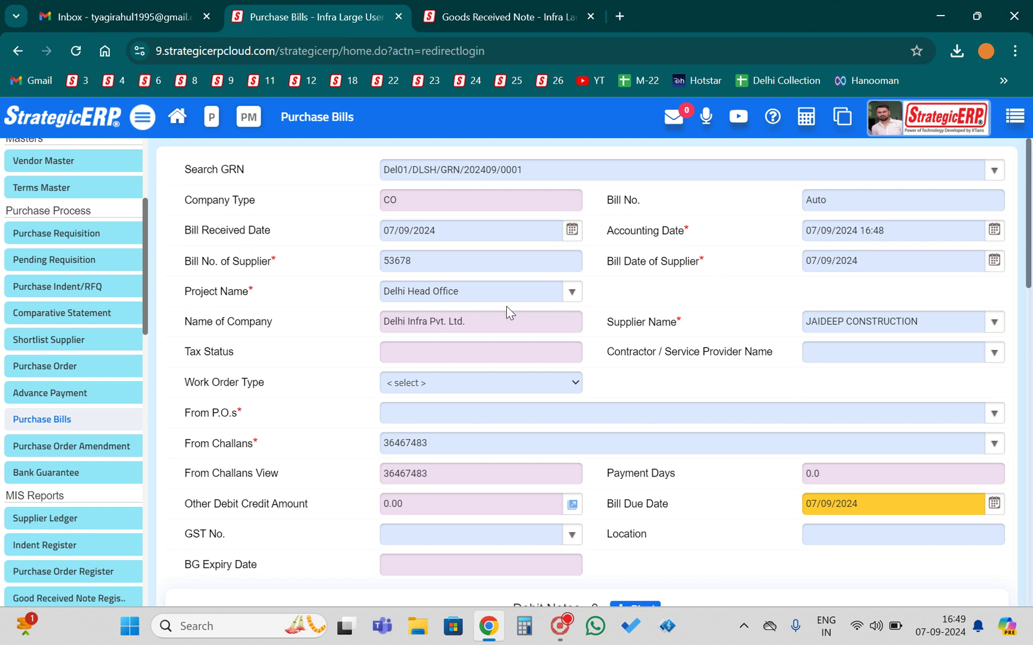
scroll(505, 306, down, 1)
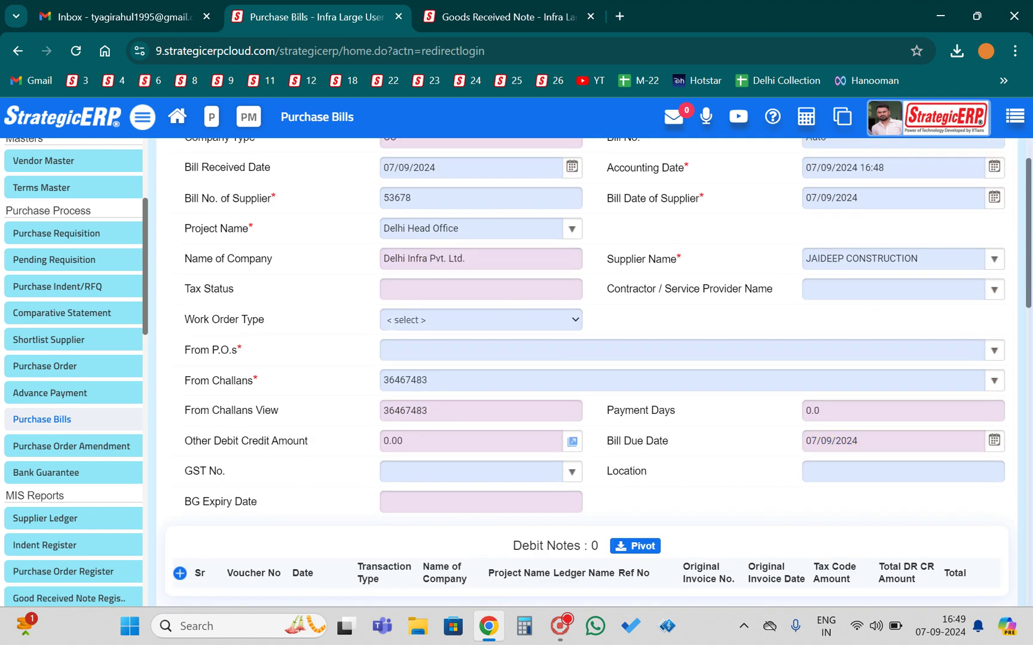
scroll(352, 336, down, 1)
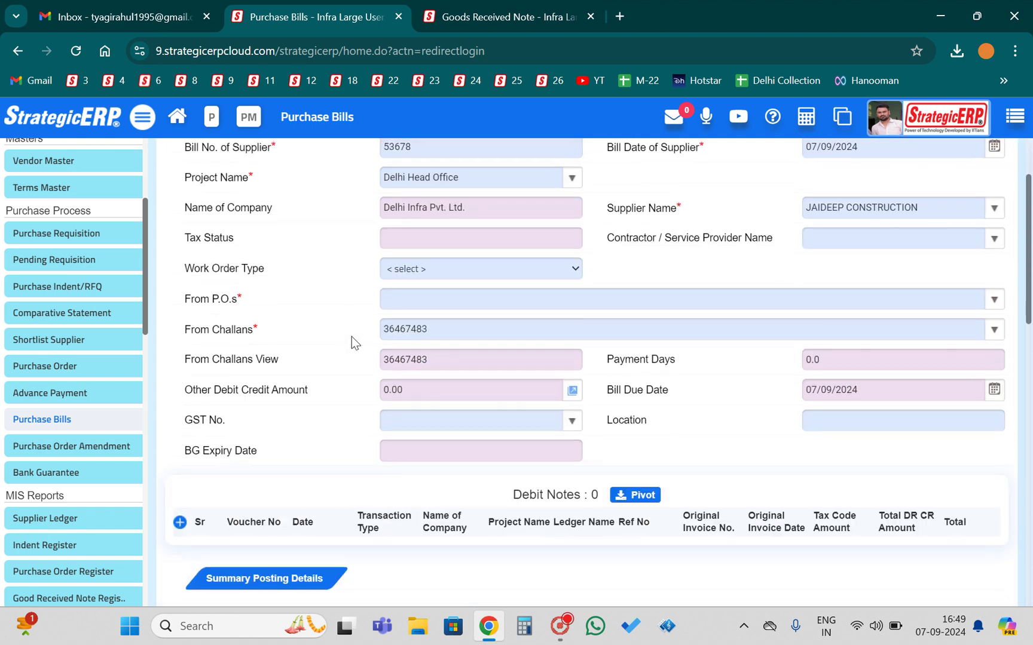
Select purchase order Del01/DLSH/PO/202404/0001 and challan 36467483 for the bill.
click(995, 299)
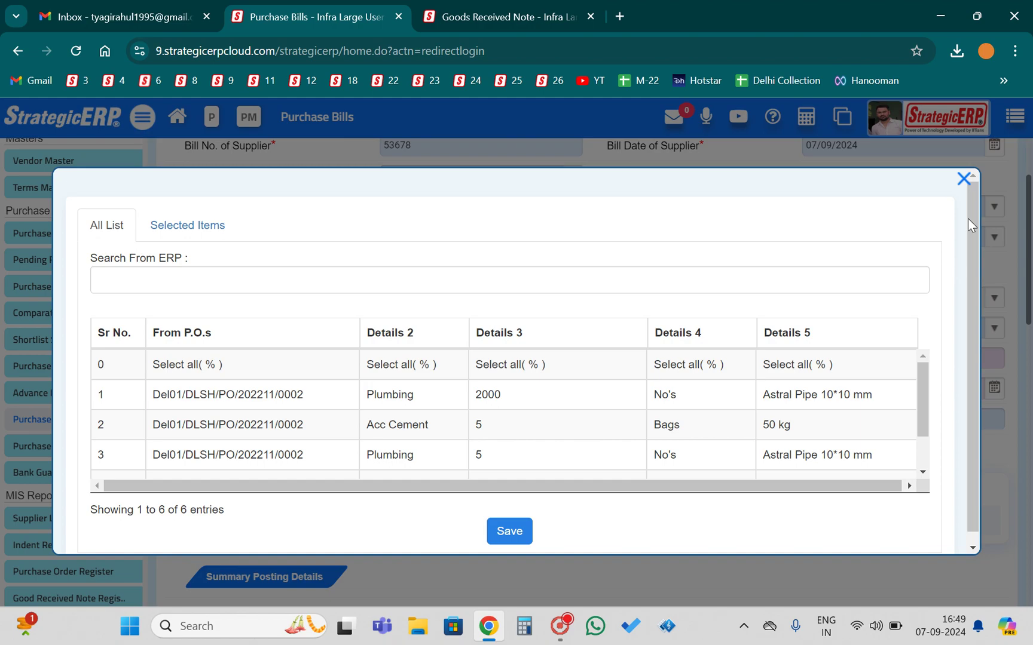
click(962, 179)
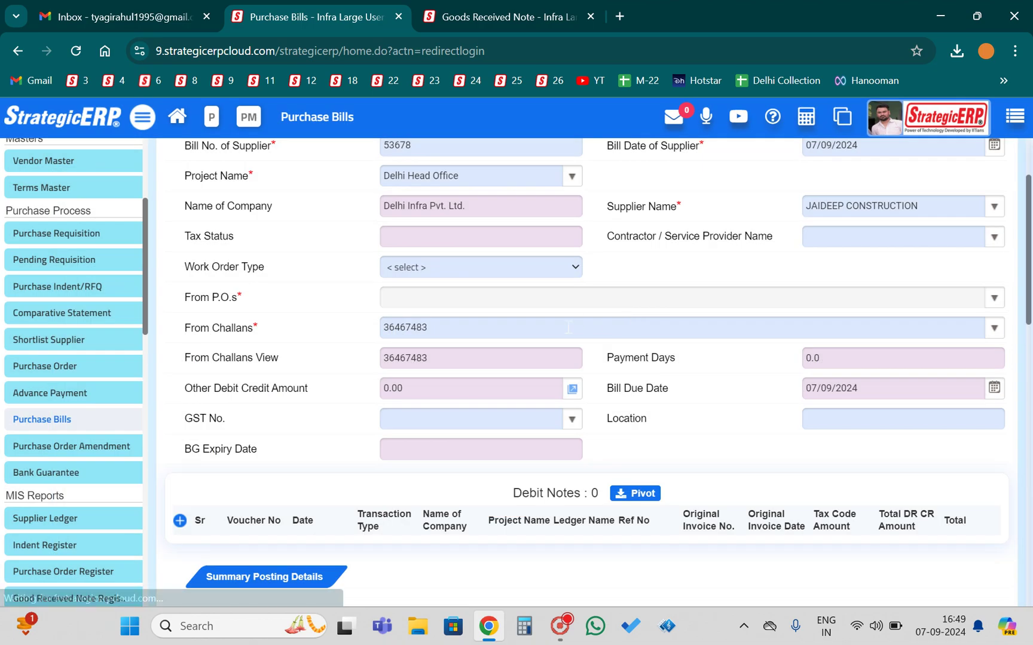
click(386, 298)
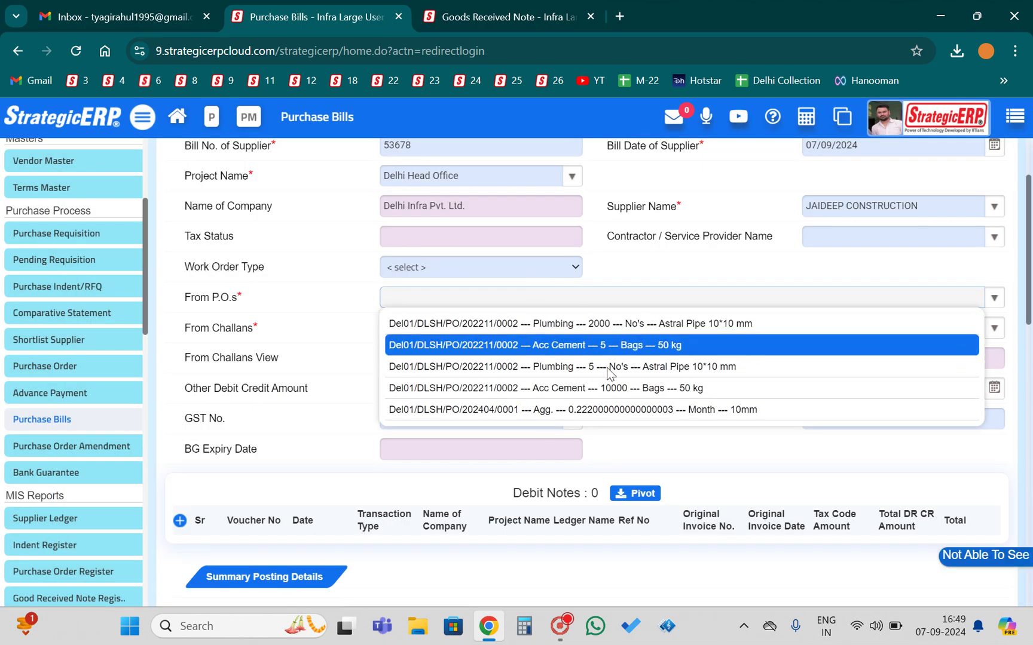
click(543, 410)
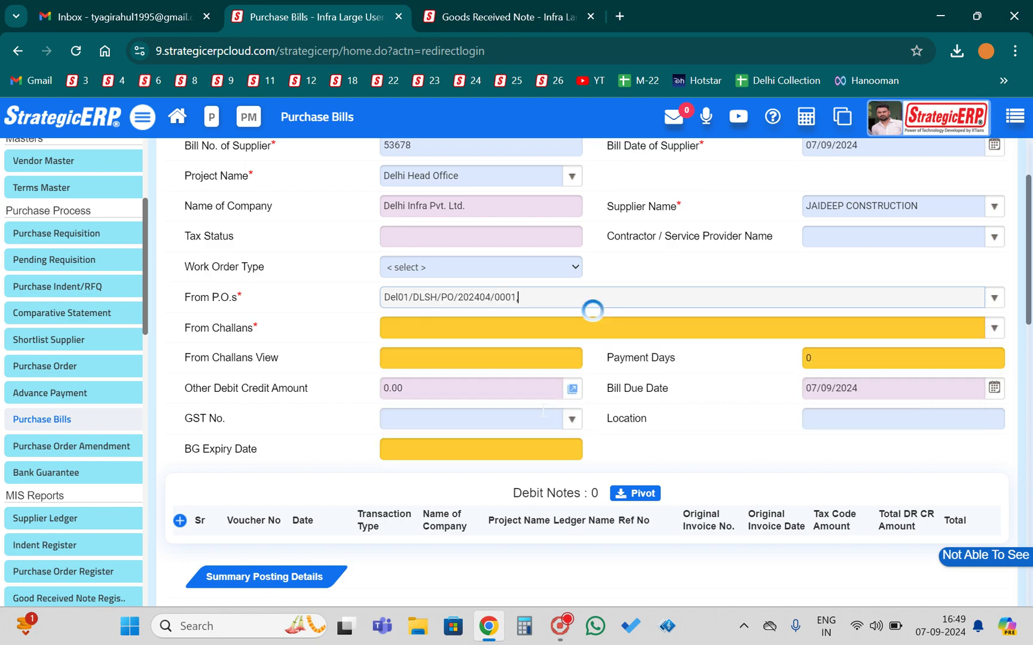
click(400, 332)
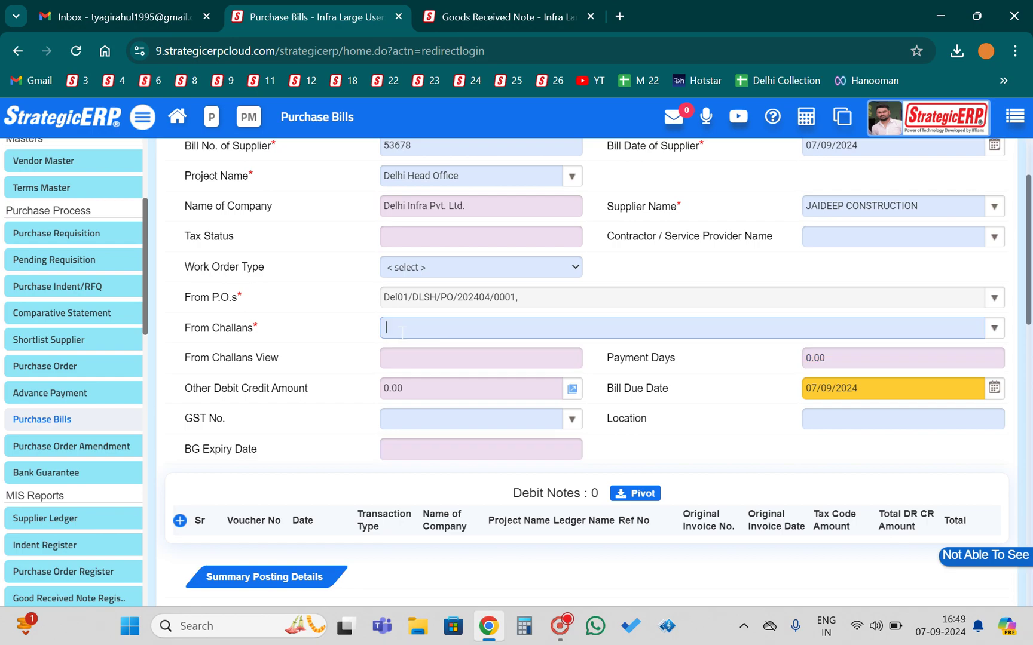
click(489, 356)
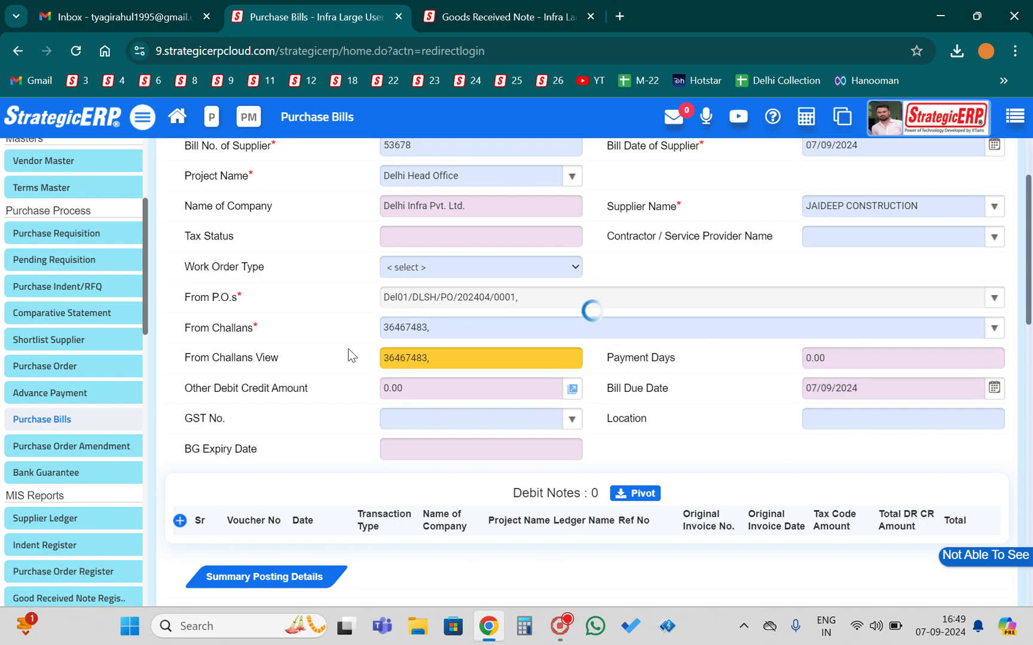
scroll(705, 428, down, 1)
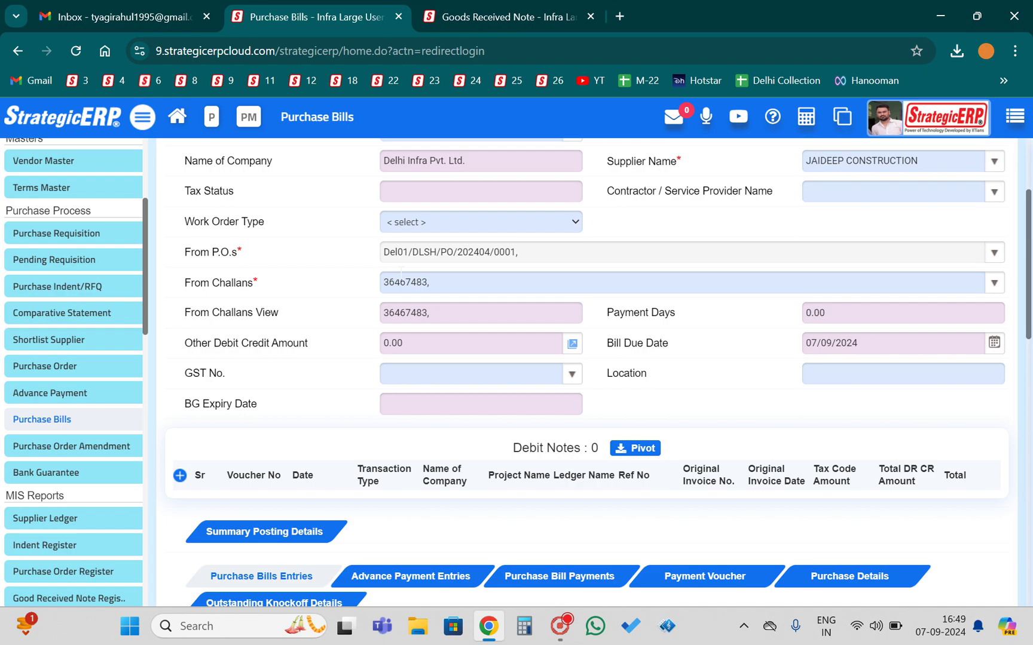
Scroll through the Purchase Bills Entries grid and select the line's 56.00 bill rate.
scroll(312, 367, down, 4)
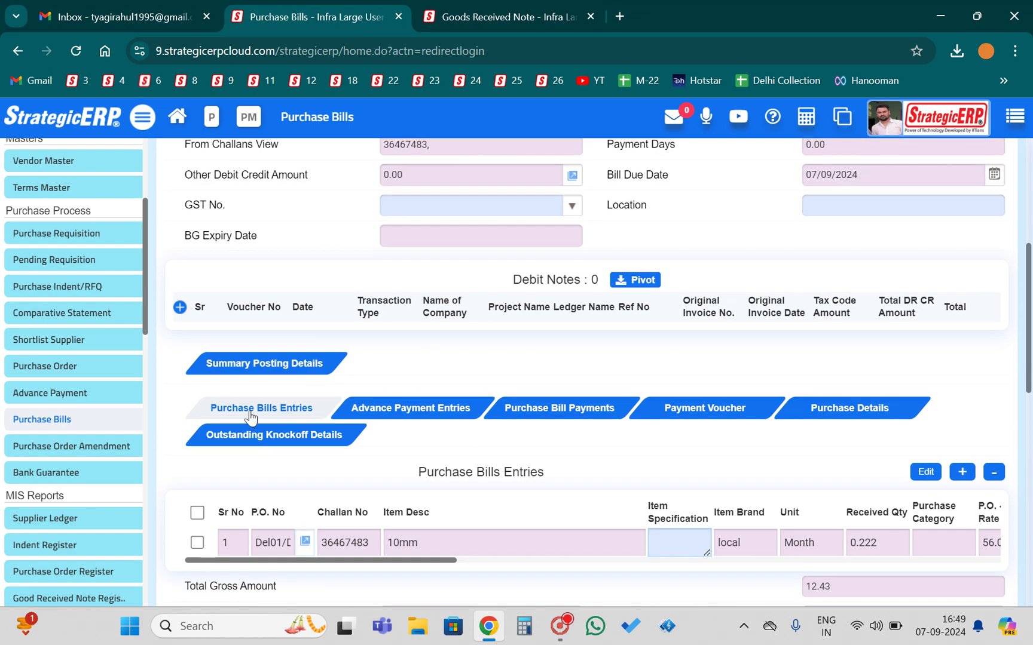
scroll(426, 546, right, 5)
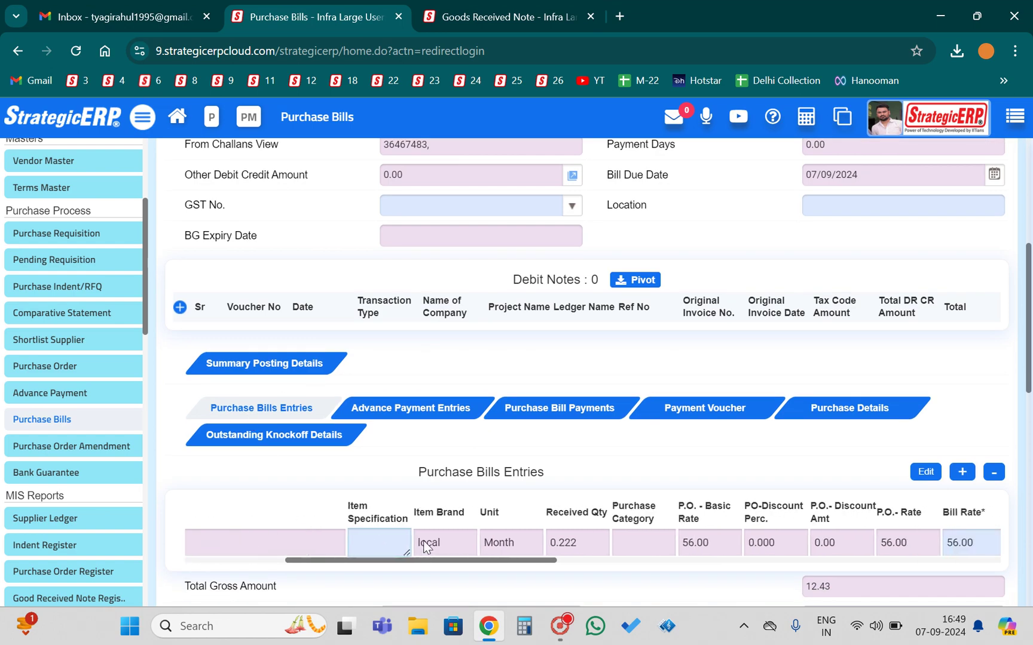
scroll(425, 547, left, 4)
scroll(426, 547, left, 1)
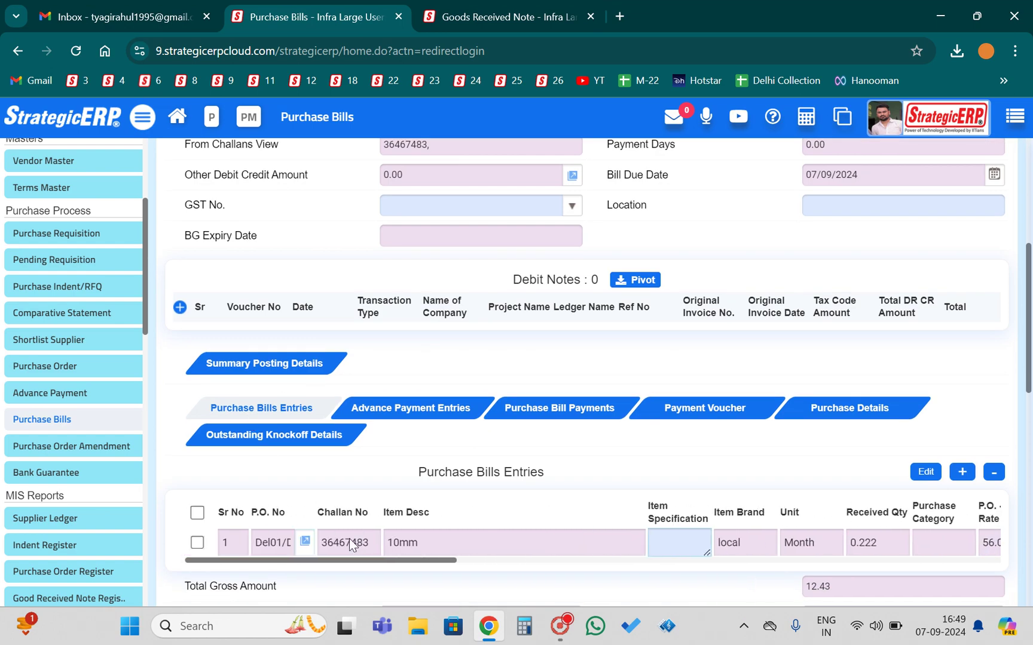
scroll(350, 537, right, 4)
scroll(311, 532, left, 4)
scroll(551, 548, right, 8)
scroll(551, 549, right, 3)
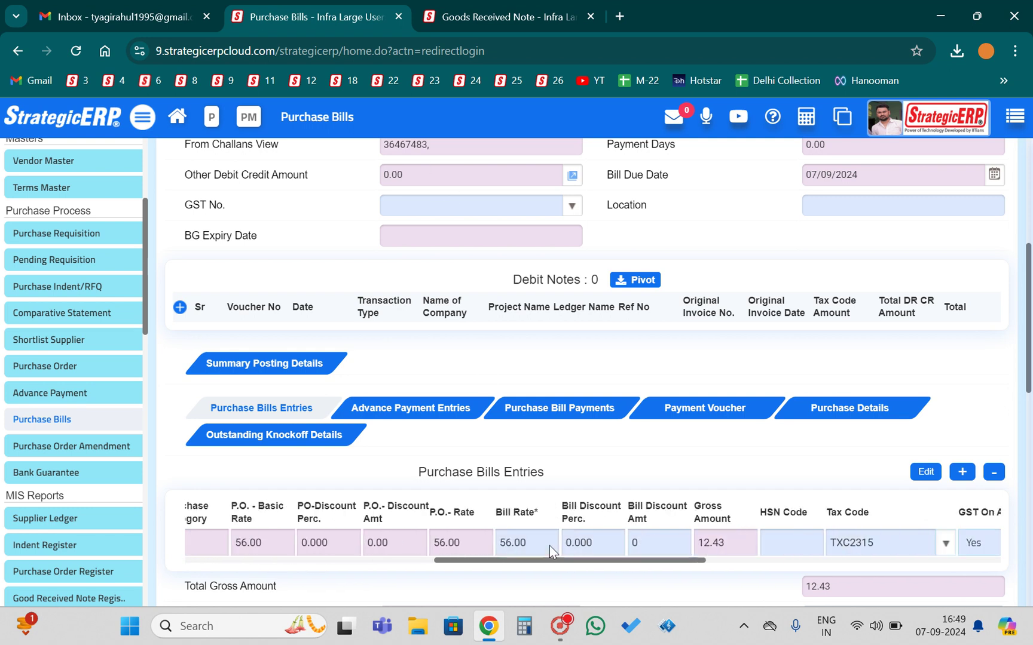
scroll(433, 526, left, 3)
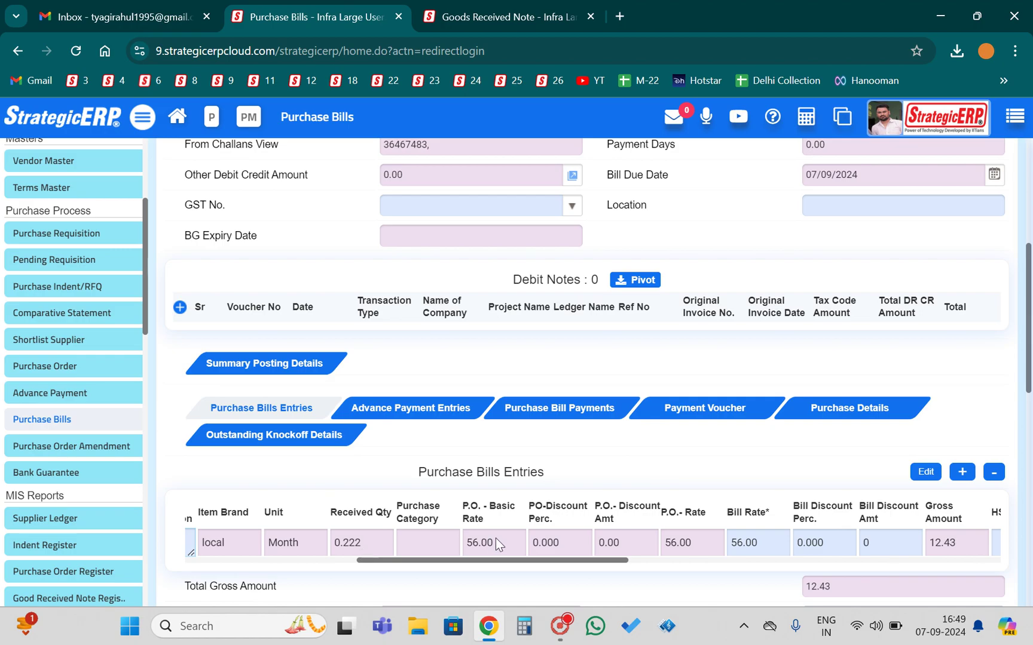
scroll(519, 549, right, 1)
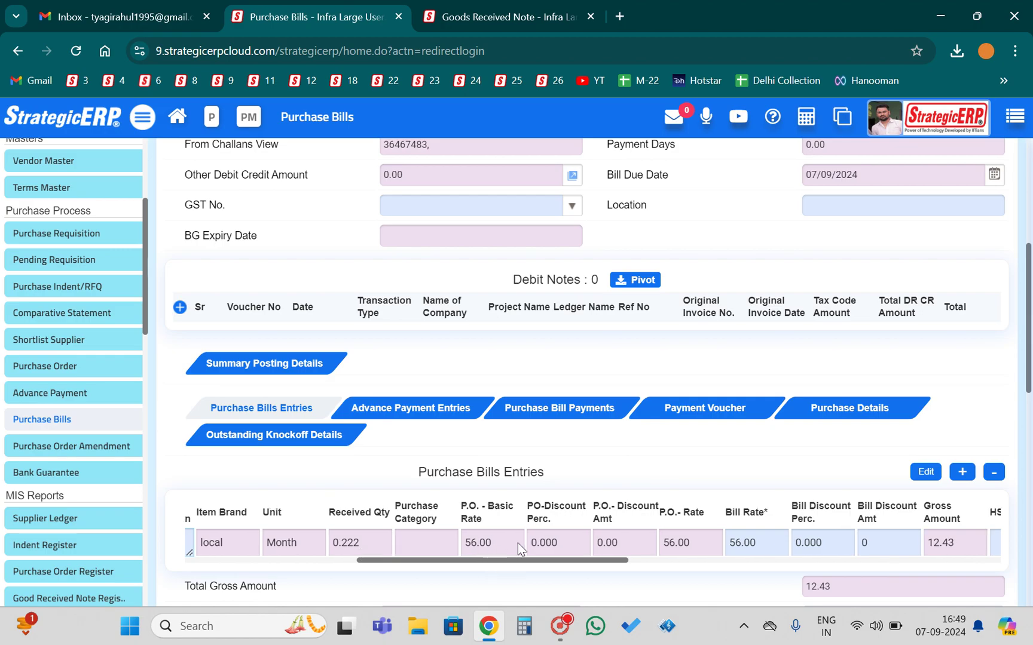
scroll(519, 549, right, 3)
click(546, 543)
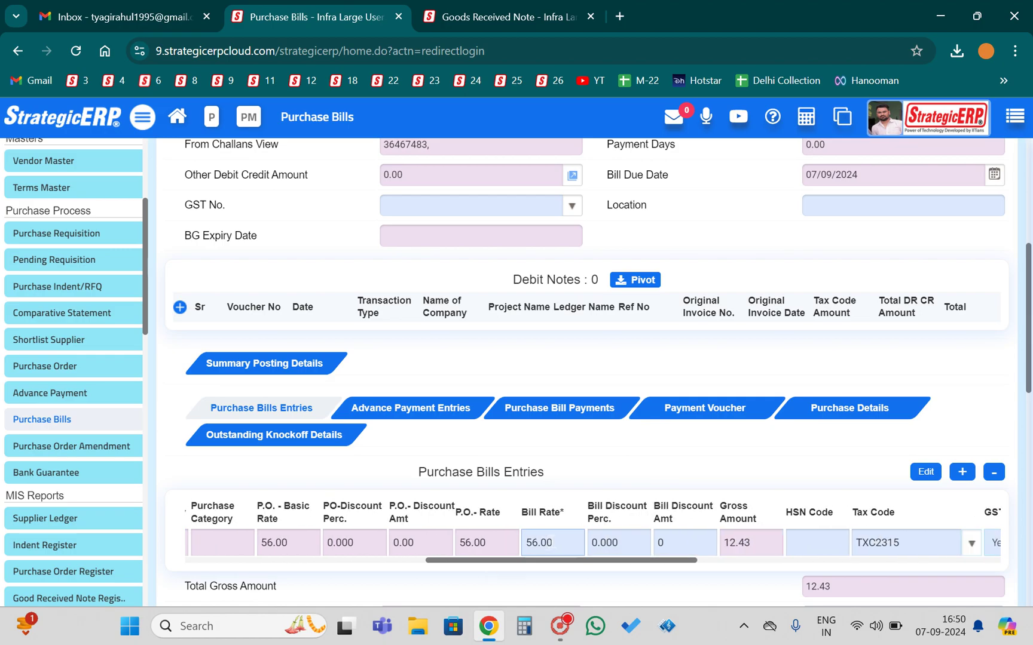
double_click(555, 543)
Choose the Chandigarh registration as GST No., making Location Chandigarh with 1.72 tax.
click(535, 204)
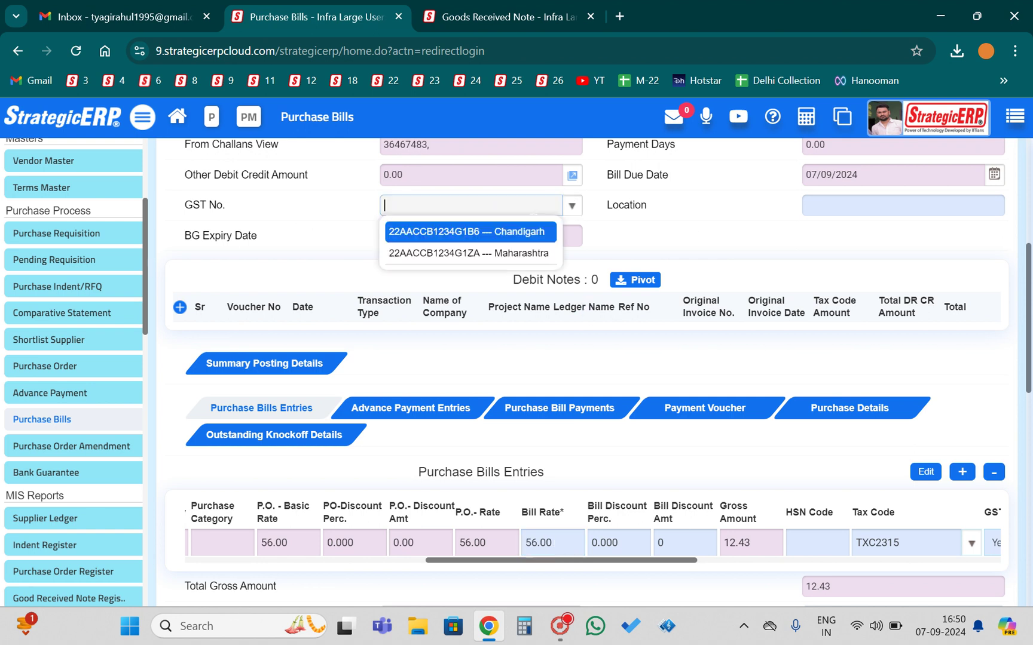
click(447, 235)
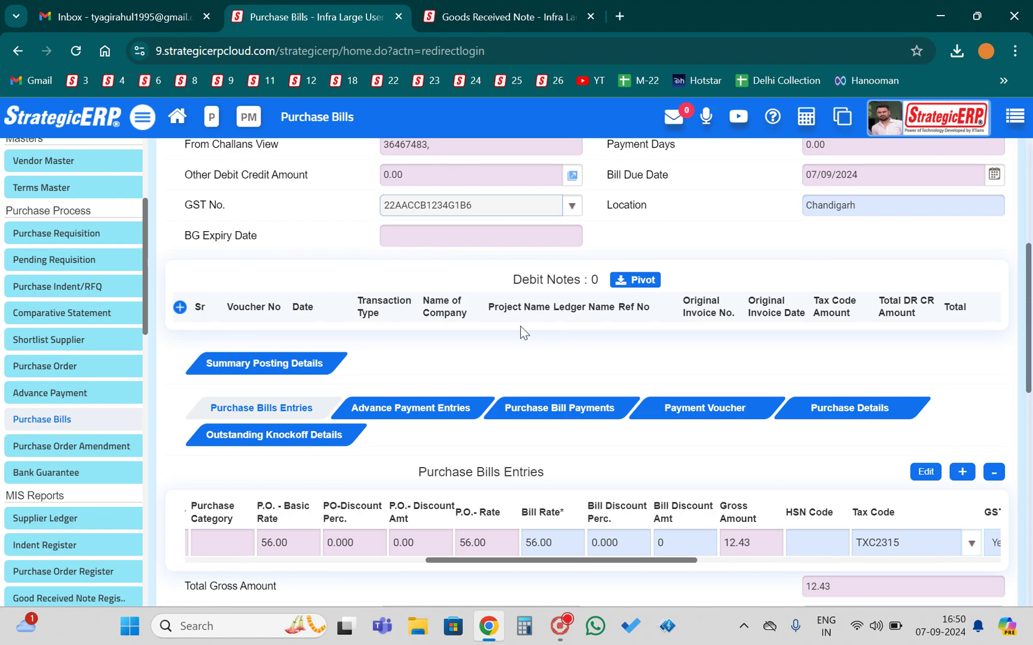
scroll(520, 331, down, 1)
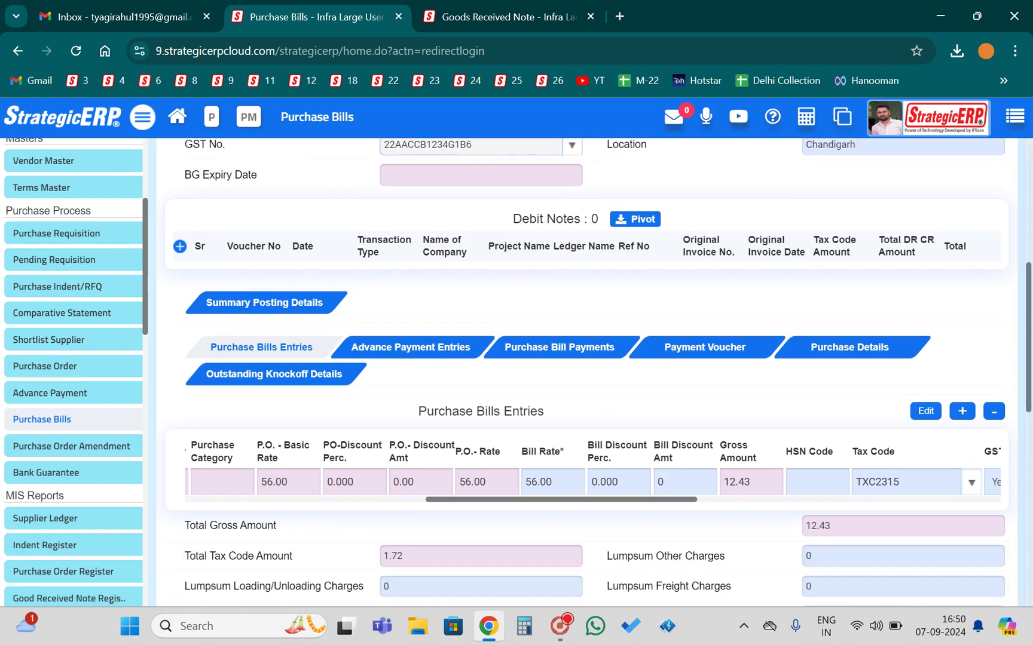
Enter HSN code 9887 on the line and check the 1.72 tax and 14.15 net amount.
click(813, 480)
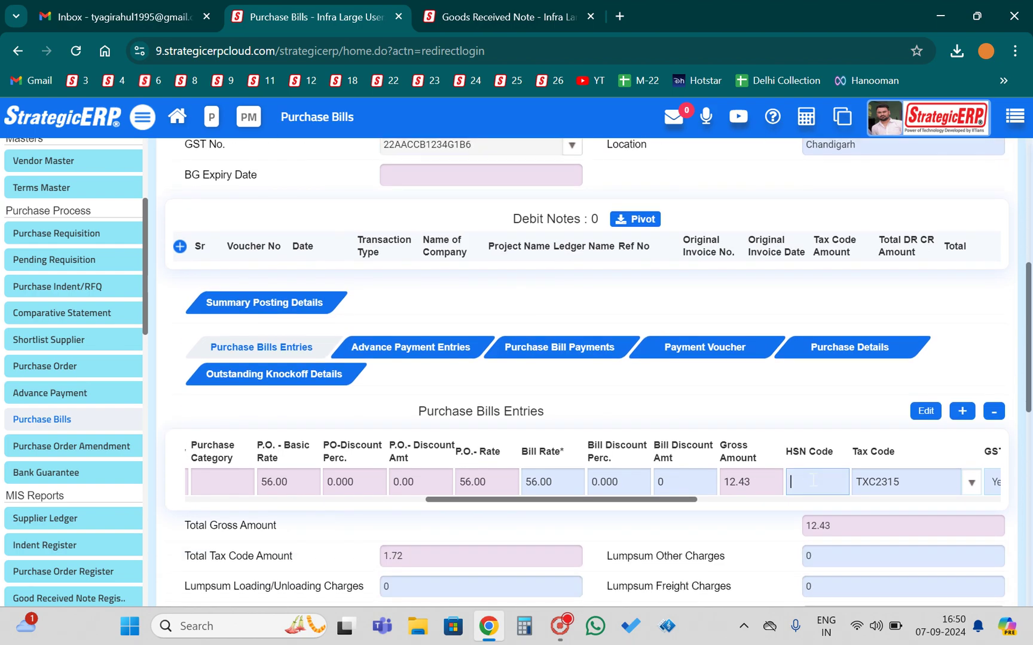
text(9887)
click(672, 500)
drag(662, 500, 754, 510)
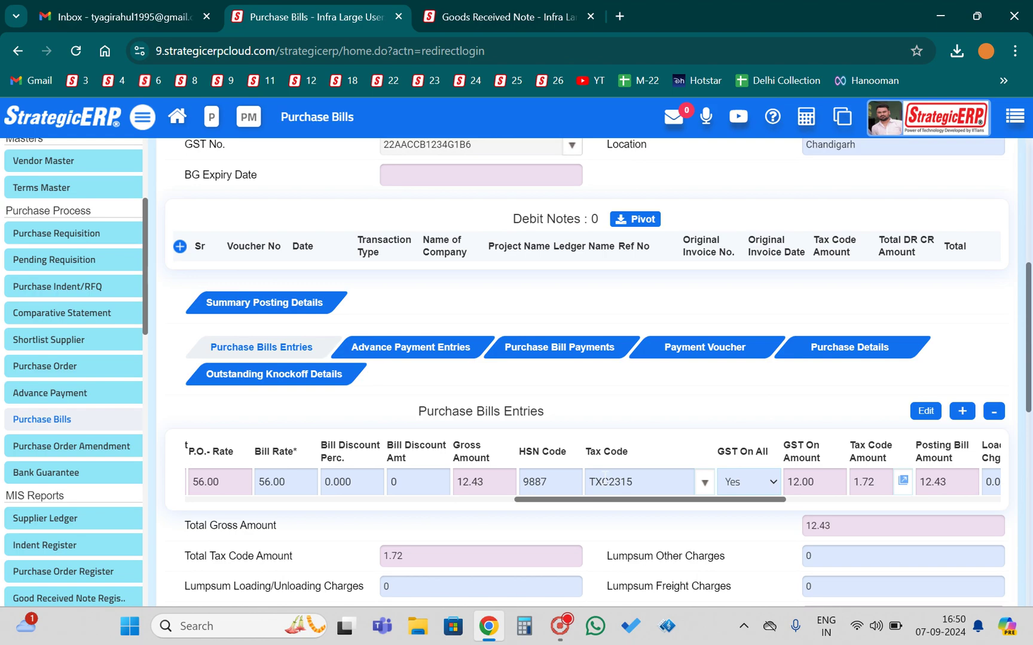
scroll(592, 500, right, 5)
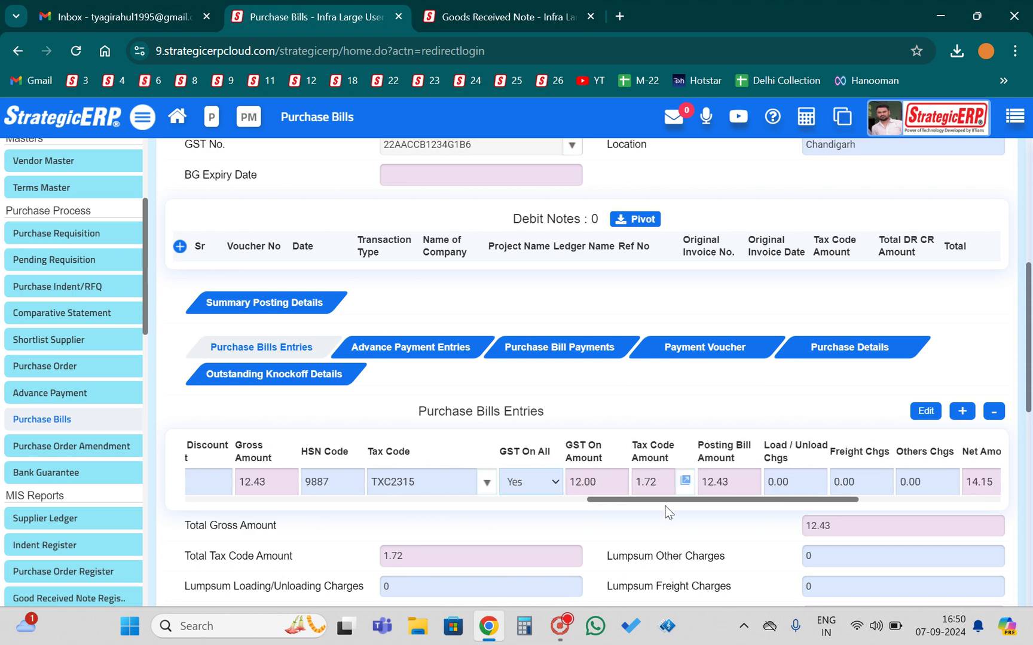
drag(725, 500, 818, 501)
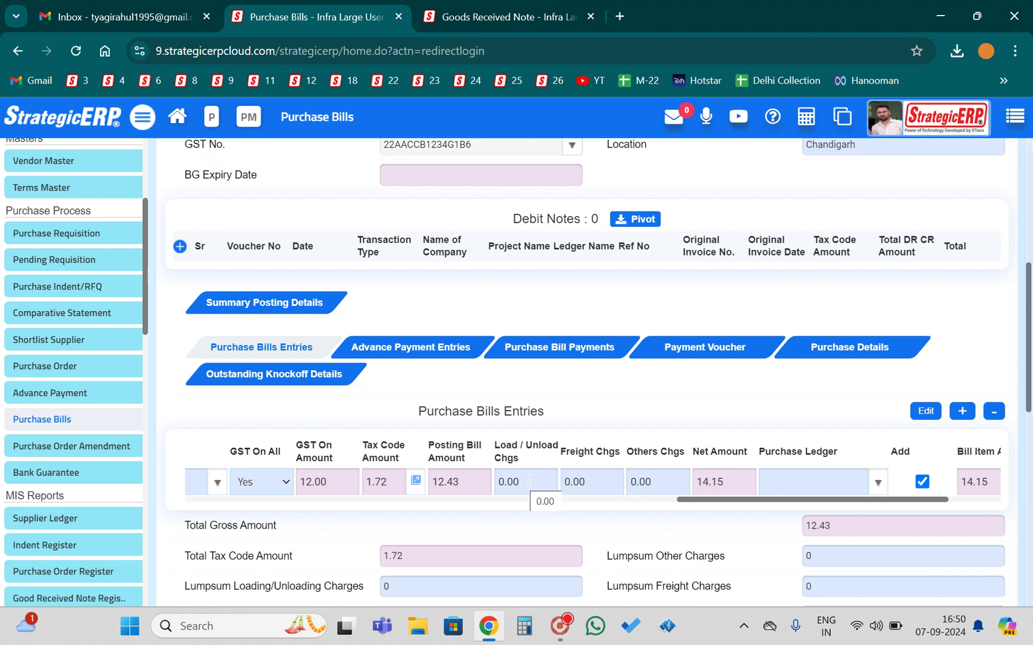
scroll(621, 513, down, 4)
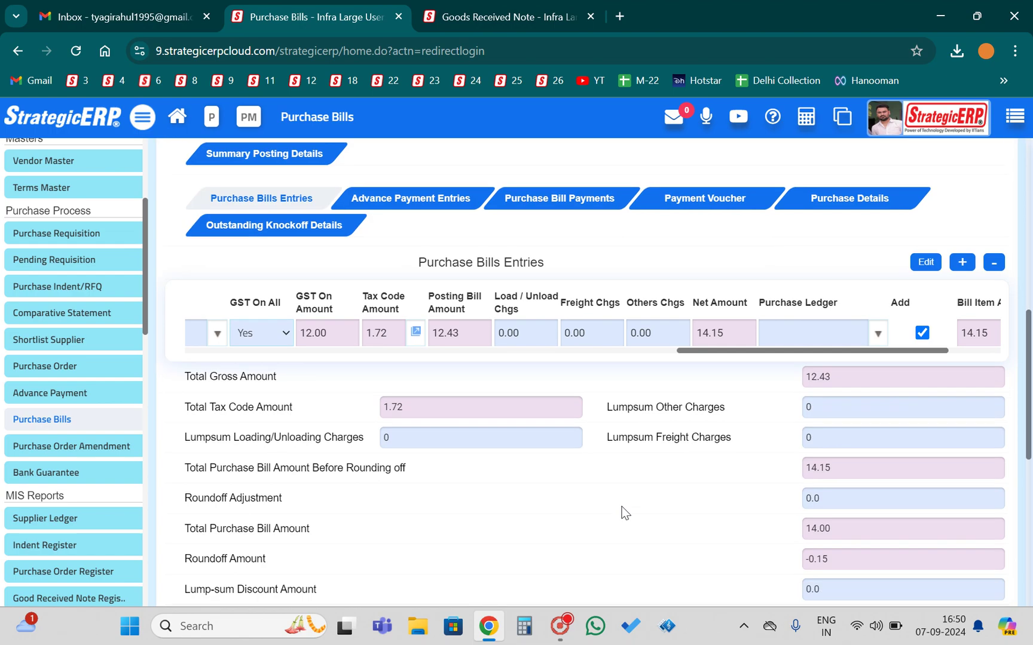
scroll(459, 240, left, 2)
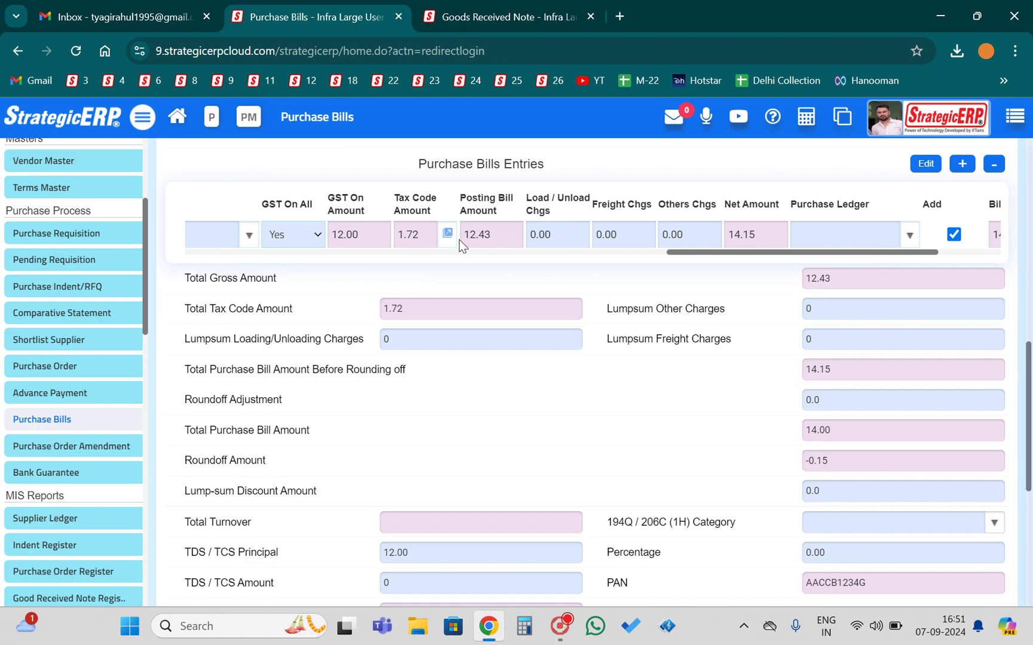
scroll(631, 211, left, 3)
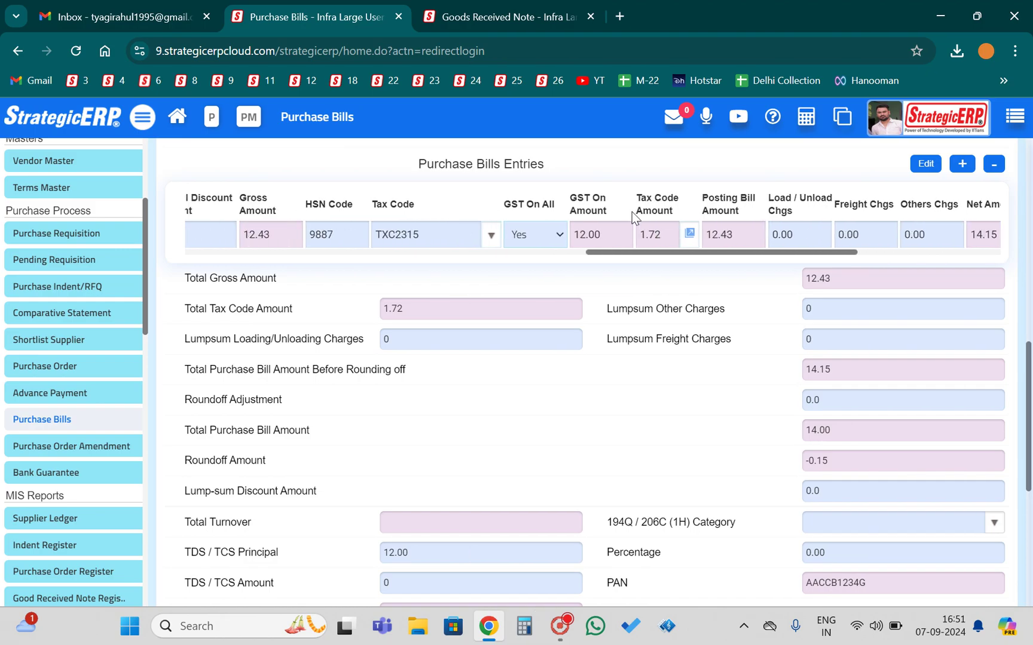
scroll(632, 211, right, 6)
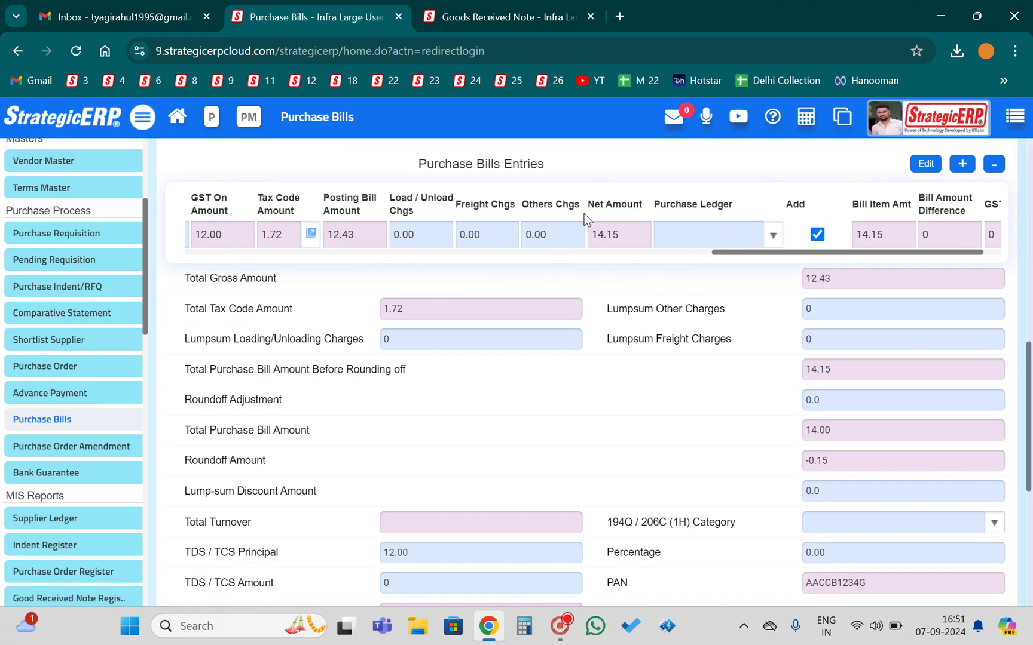
scroll(584, 213, left, 10)
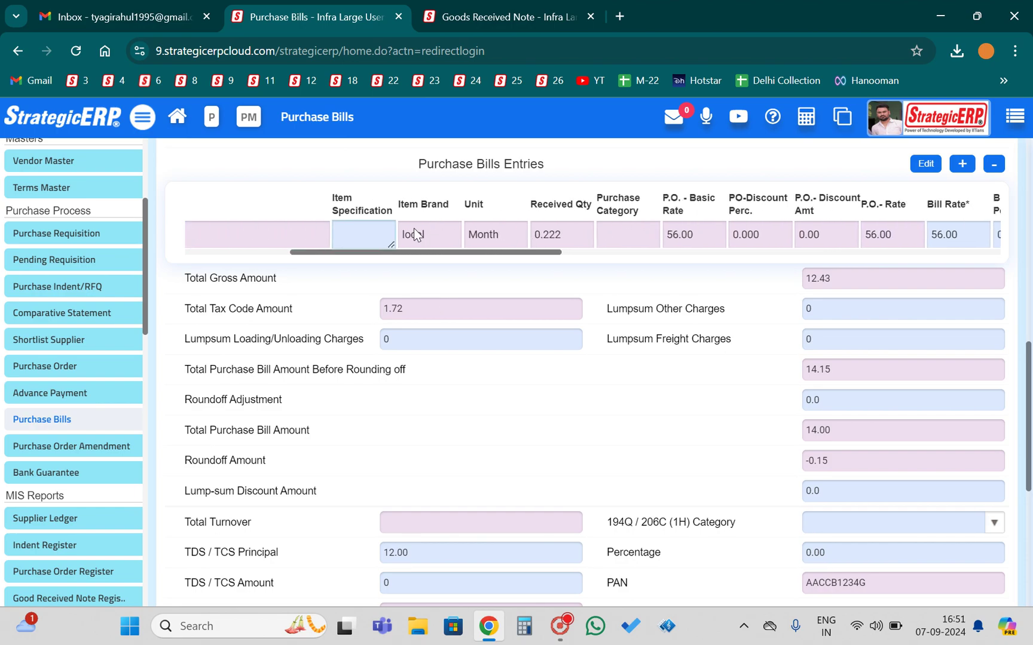
scroll(414, 228, left, 3)
scroll(598, 314, down, 2)
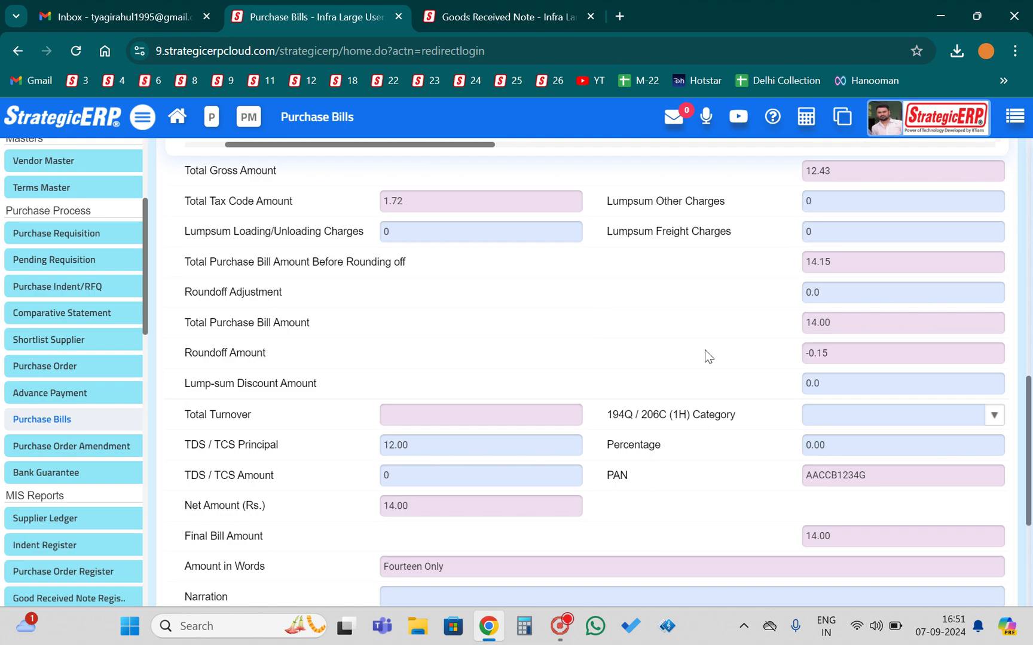
scroll(704, 358, up, 2)
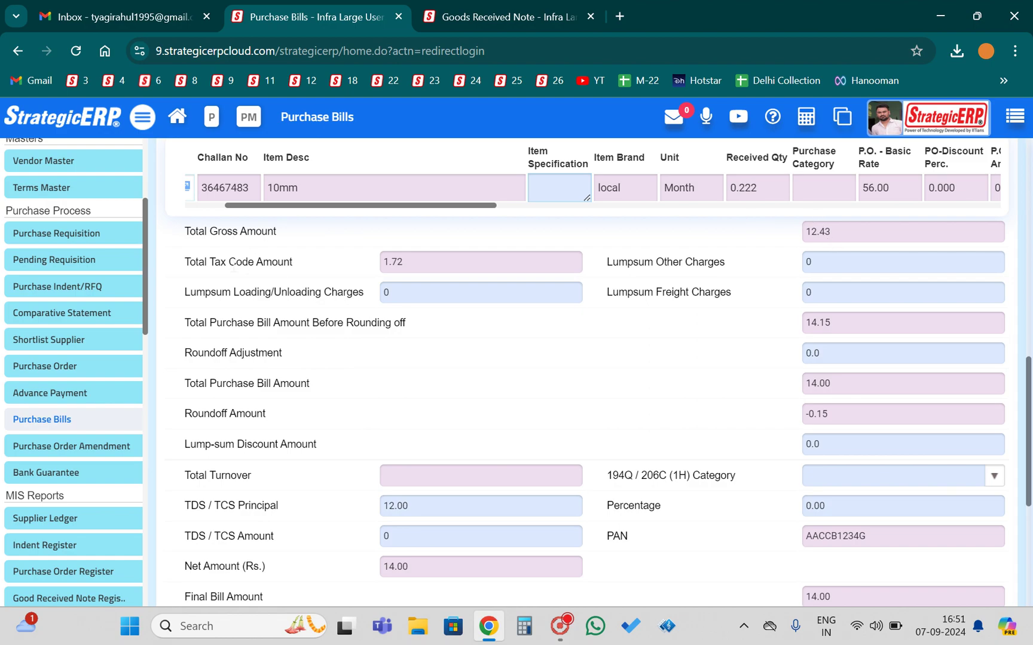
scroll(698, 489, down, 4)
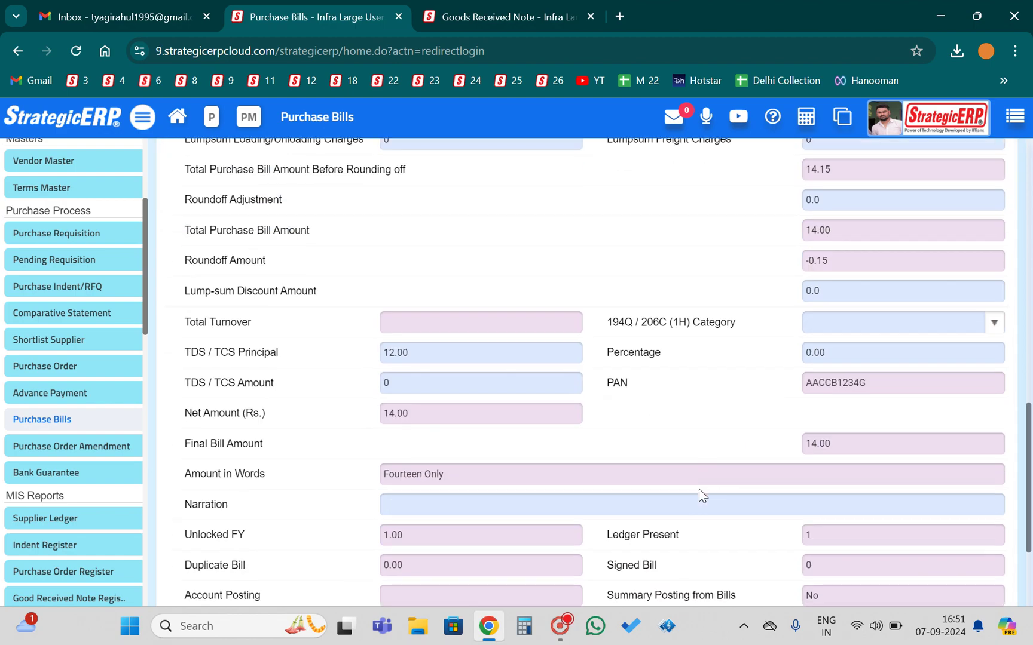
Add the narration 'test' and save the bill, confirming with Yes.
click(462, 418)
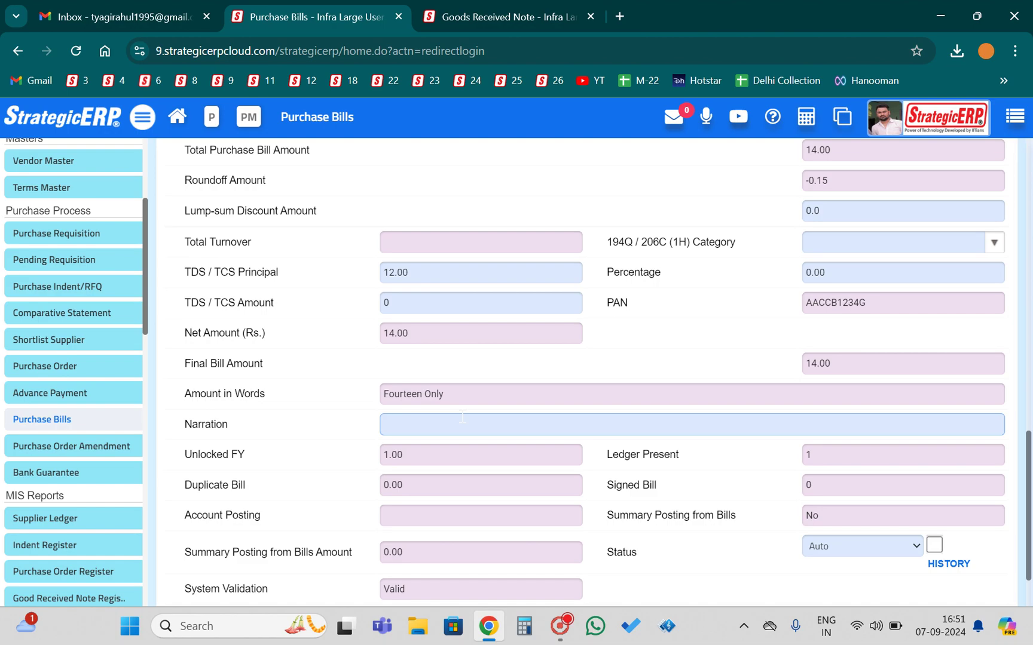
text(test)
click(350, 447)
scroll(549, 455, down, 2)
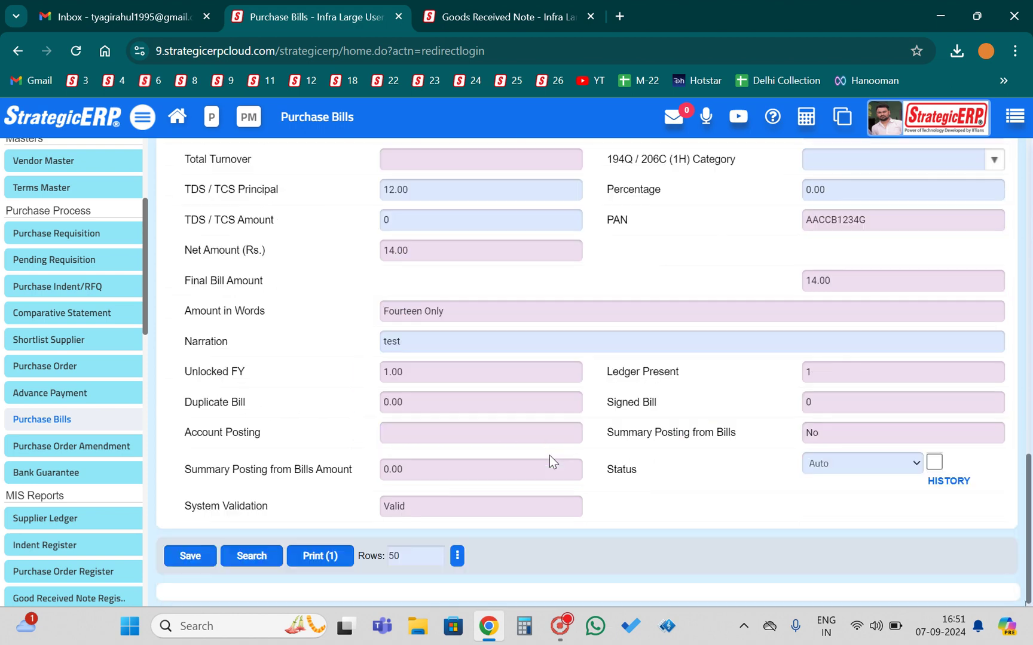
click(189, 557)
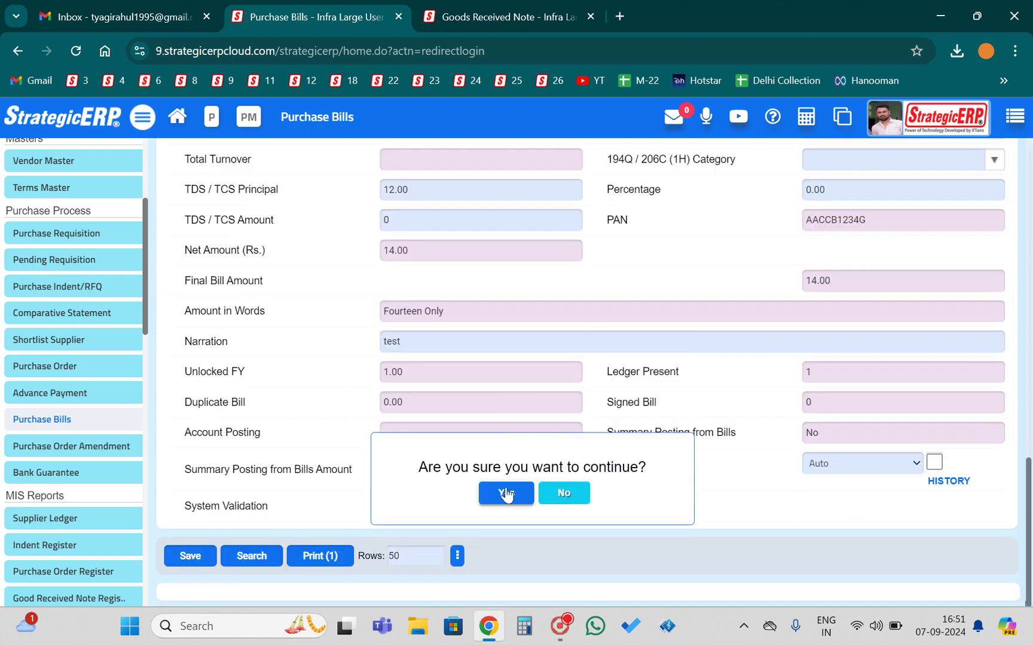
click(505, 494)
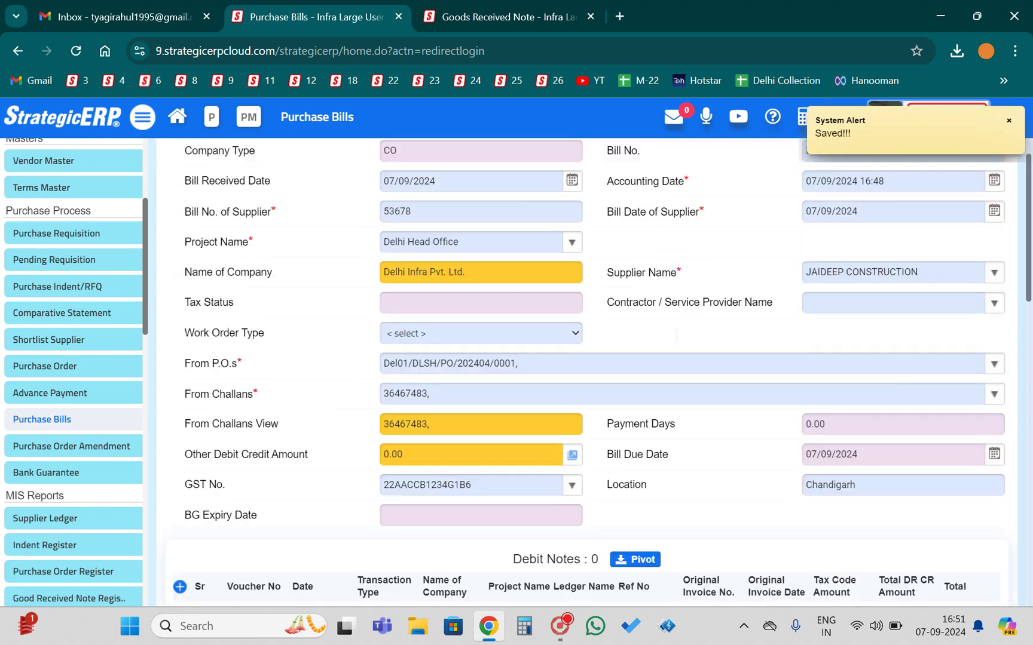
Open the Ledger Posting Info preview via Approved, showing entries balancing at 14.15.
scroll(732, 468, down, 15)
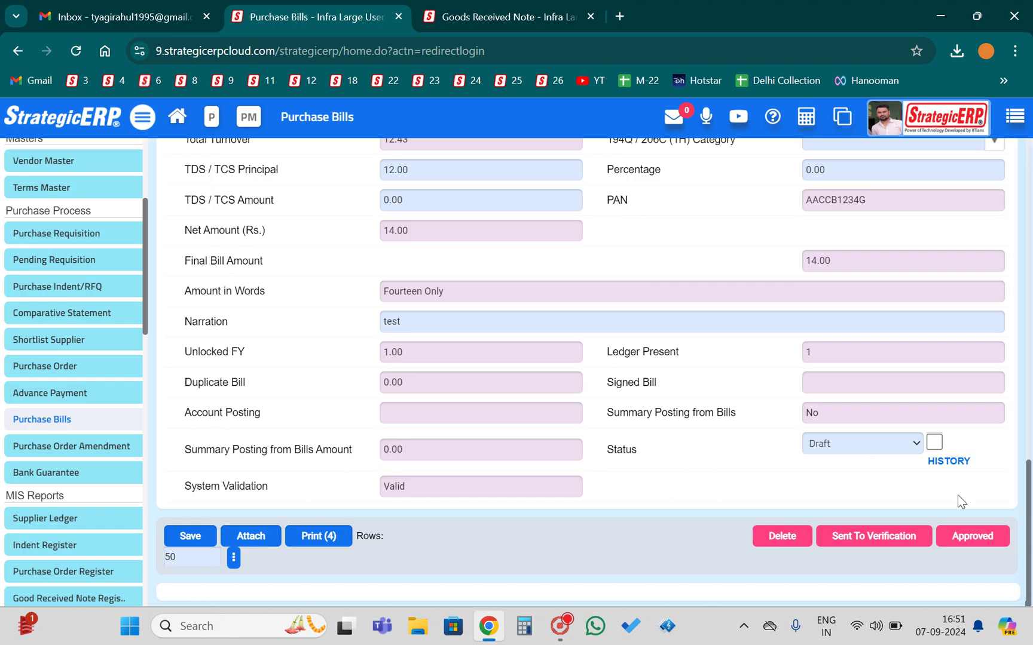
click(971, 538)
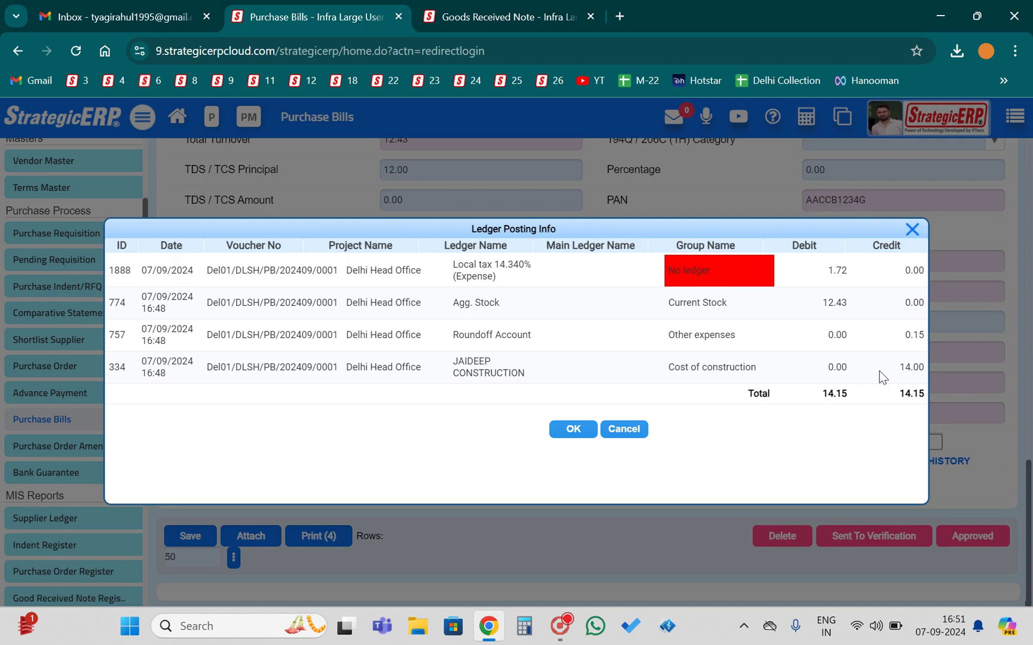
Accept the Ledger Posting Info summary so the purchase bill is saved again as Draft.
click(573, 429)
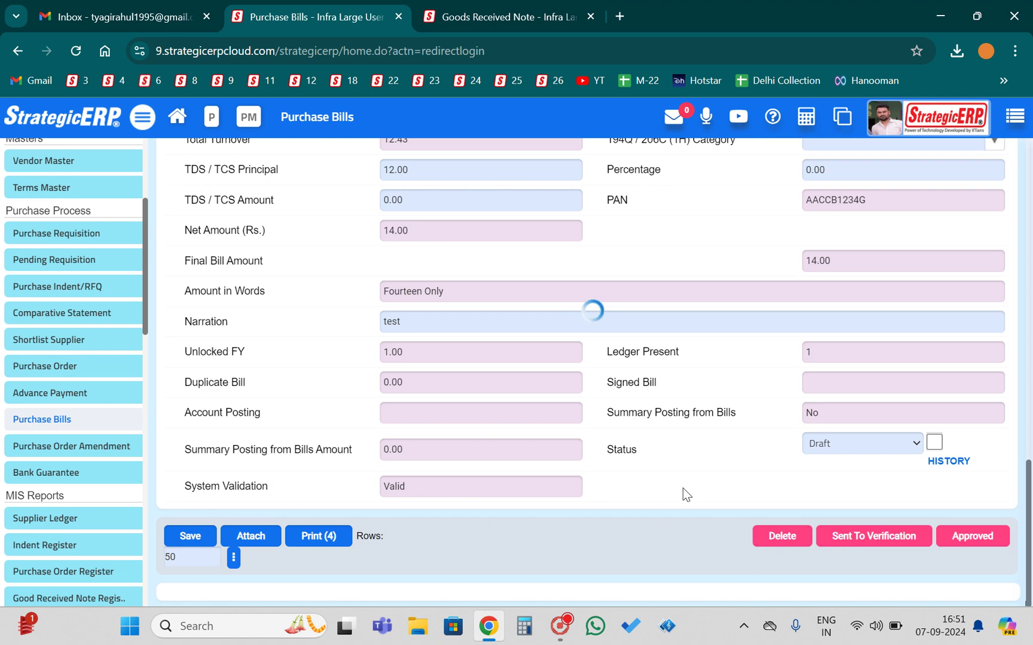
scroll(683, 494, up, 15)
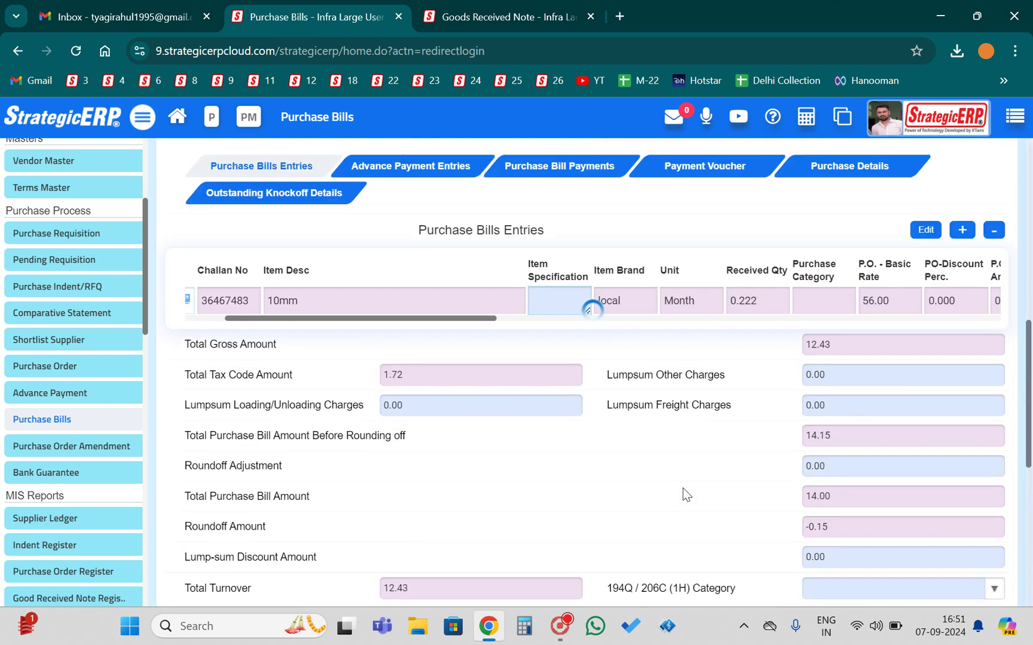